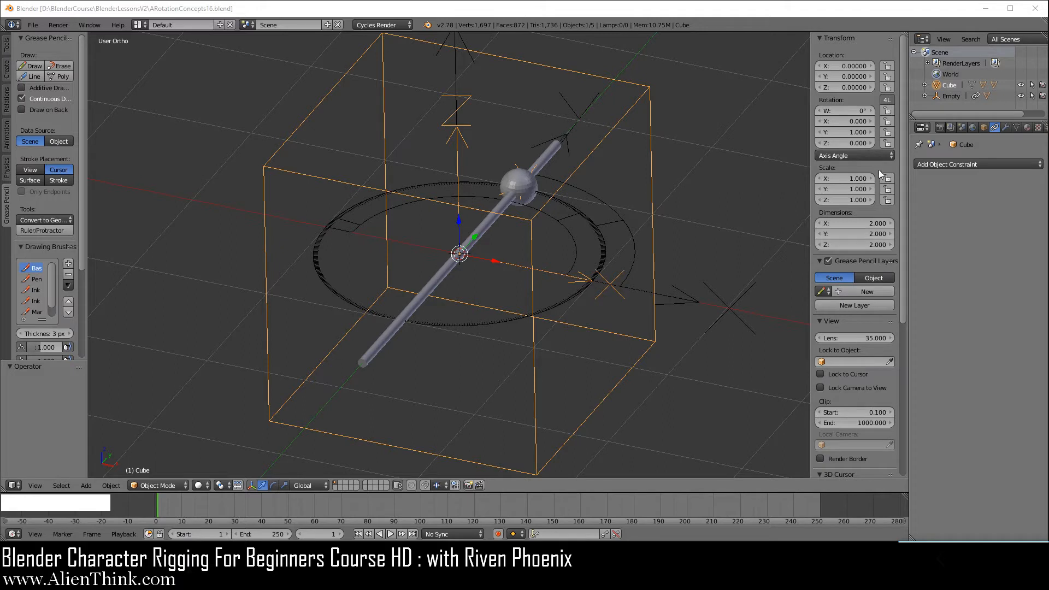
Set the cube's rotation mode to Quaternion (WXYZ).
{"action": "left_click", "coordinate": [871, 155]}
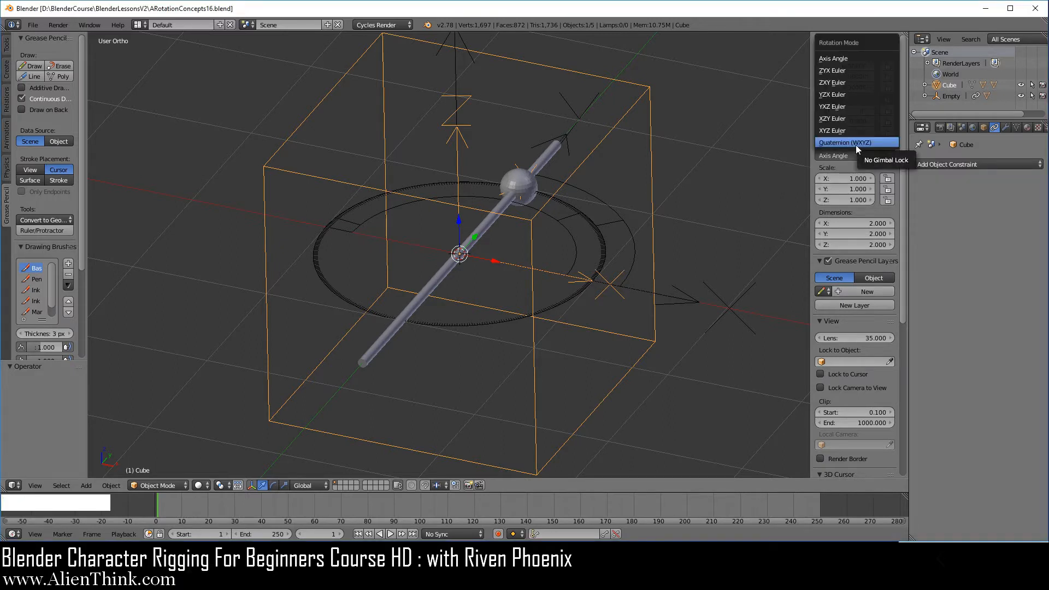
{"action": "left_click", "coordinate": [856, 143]}
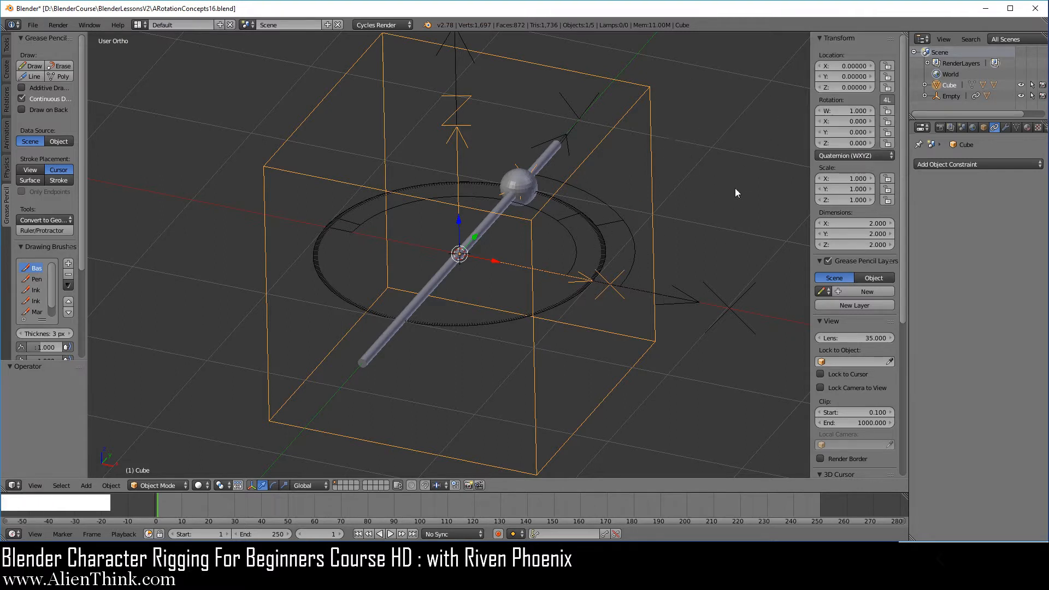
{"action": "left_click", "coordinate": [852, 155]}
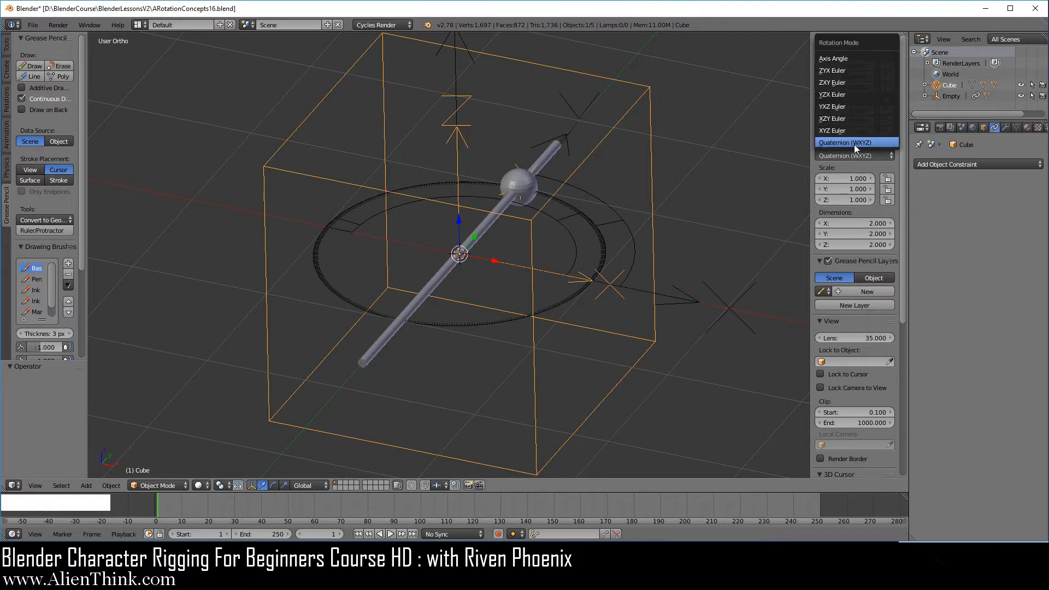
{"action": "left_click", "coordinate": [854, 143]}
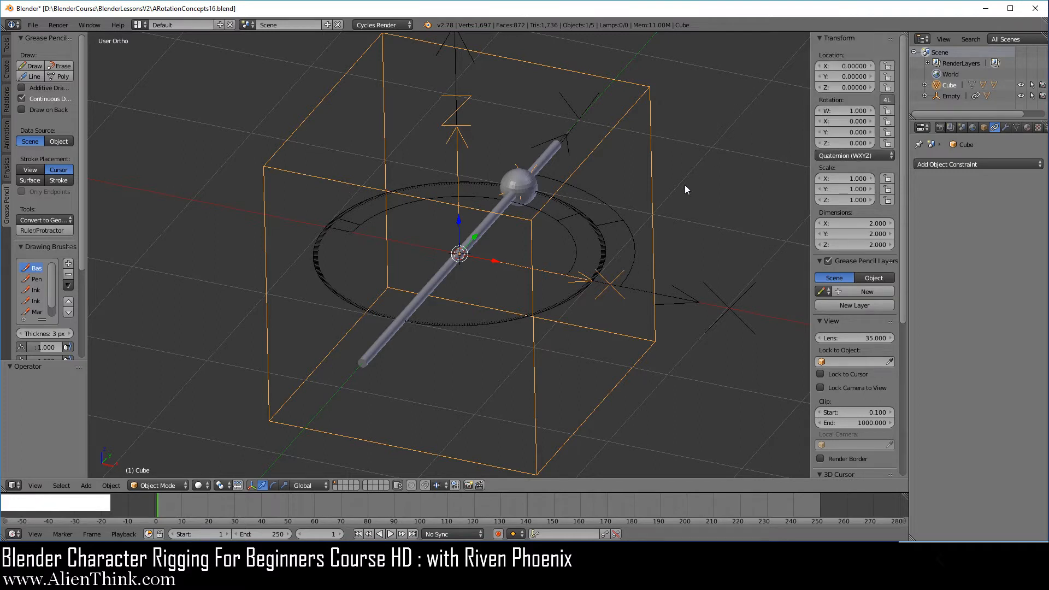
Switch the cube's rotation mode to Axis Angle and back to Quaternion (WXYZ).
{"action": "left_click", "coordinate": [842, 155]}
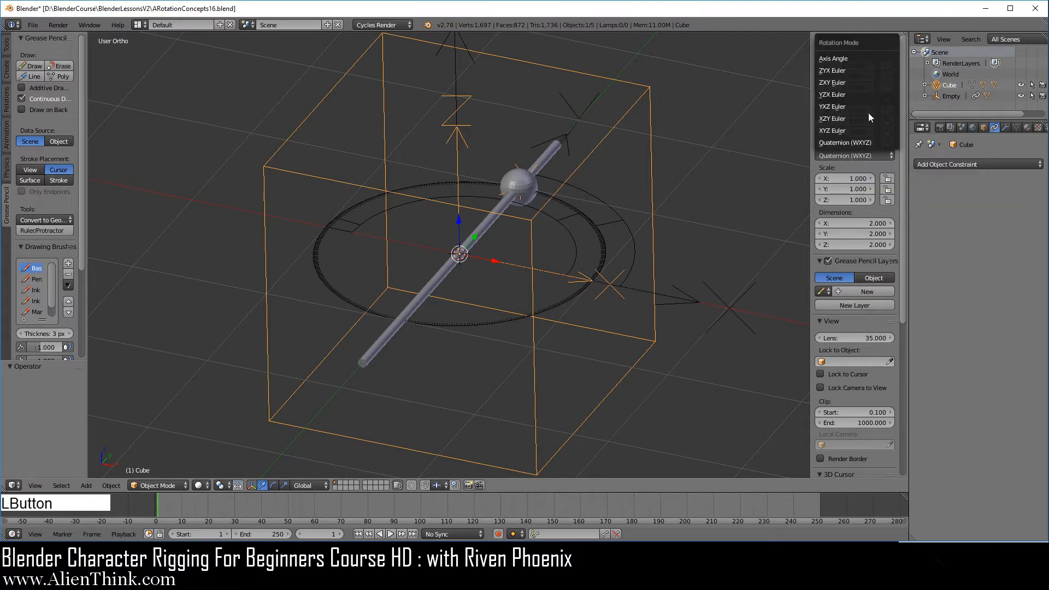
{"action": "left_click", "coordinate": [864, 61]}
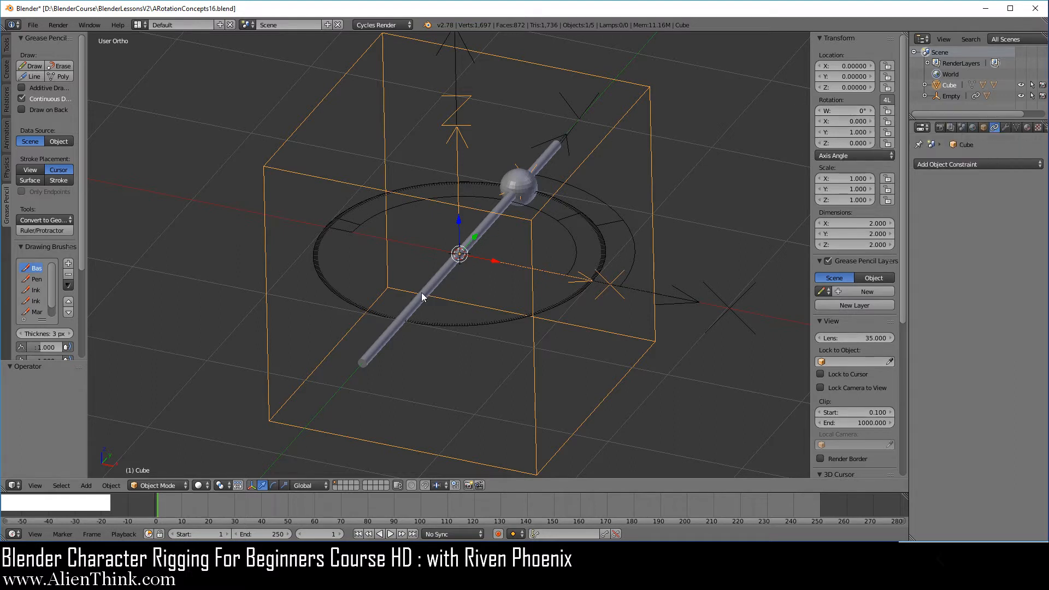
{"action": "left_click", "coordinate": [855, 157]}
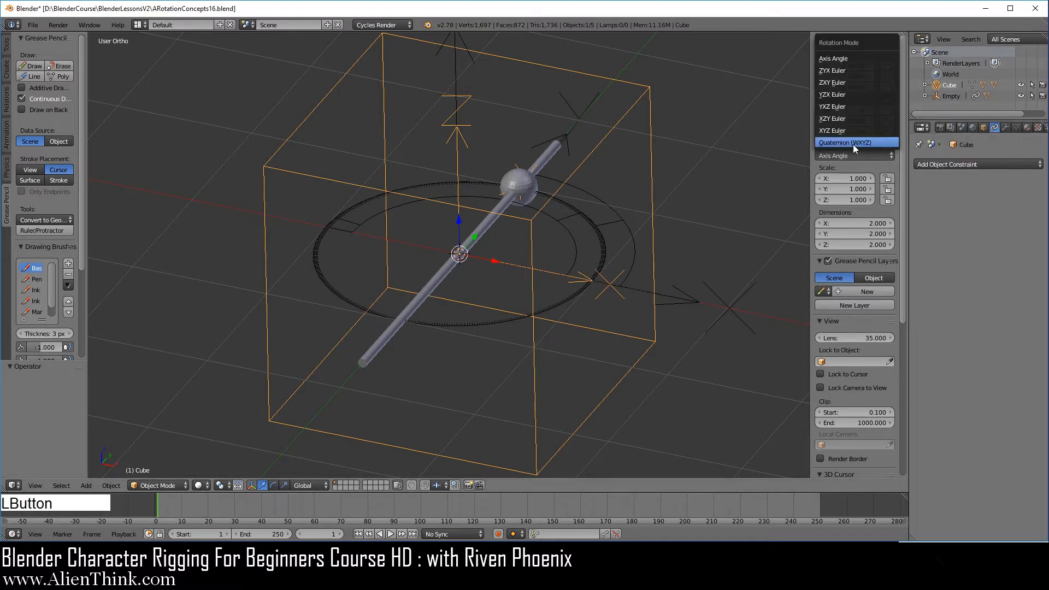
{"action": "left_click", "coordinate": [854, 143]}
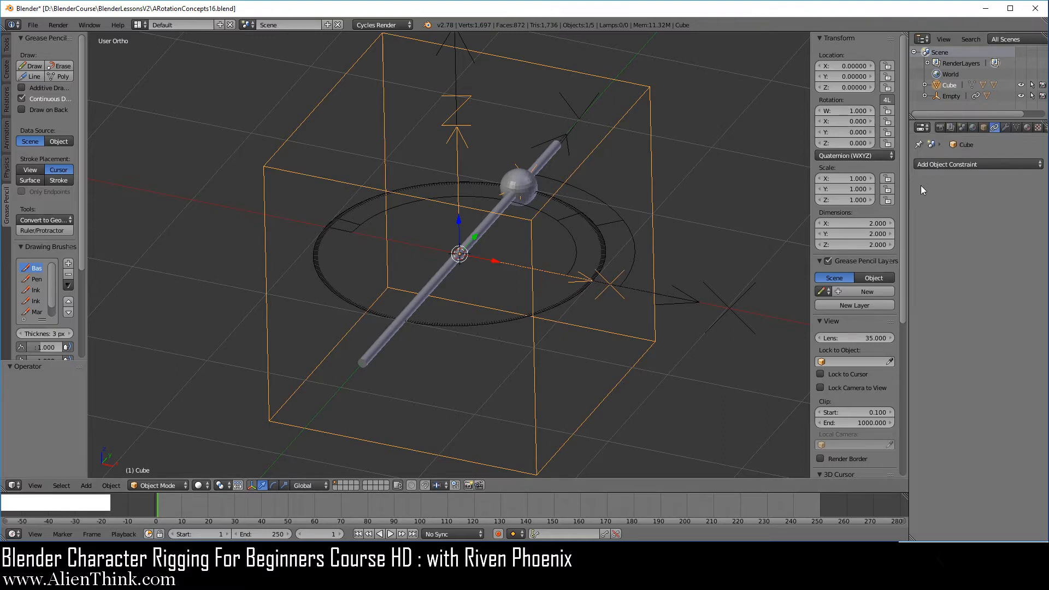
Set the cube's quaternion rotation Y value to 1 and W value to 0.
{"action": "left_click", "coordinate": [851, 134]}
{"action": "type", "text": "1"}
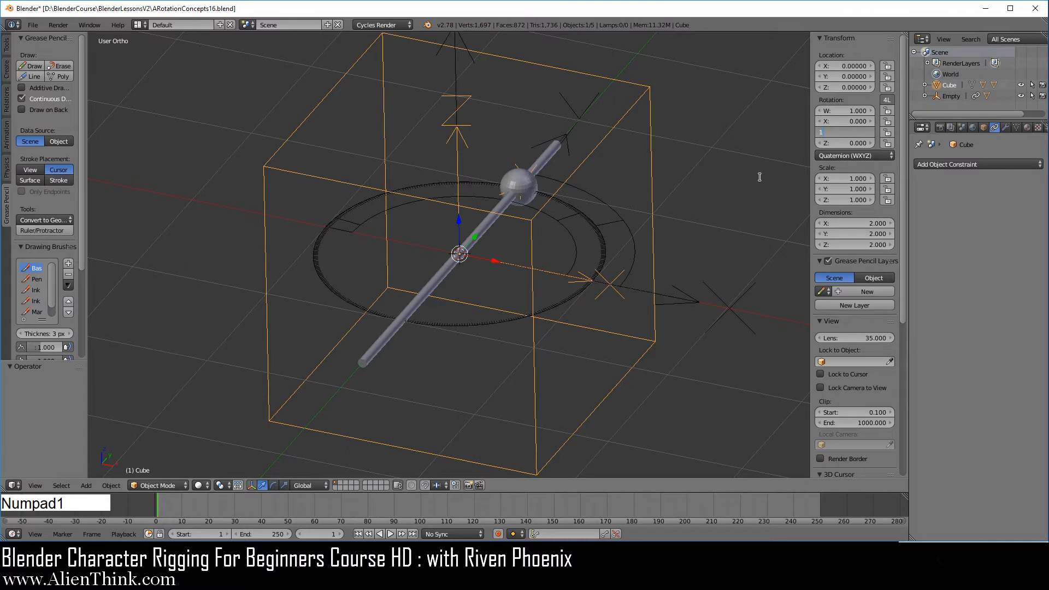
{"action": "key", "text": "Return"}
{"action": "left_click", "coordinate": [848, 113]}
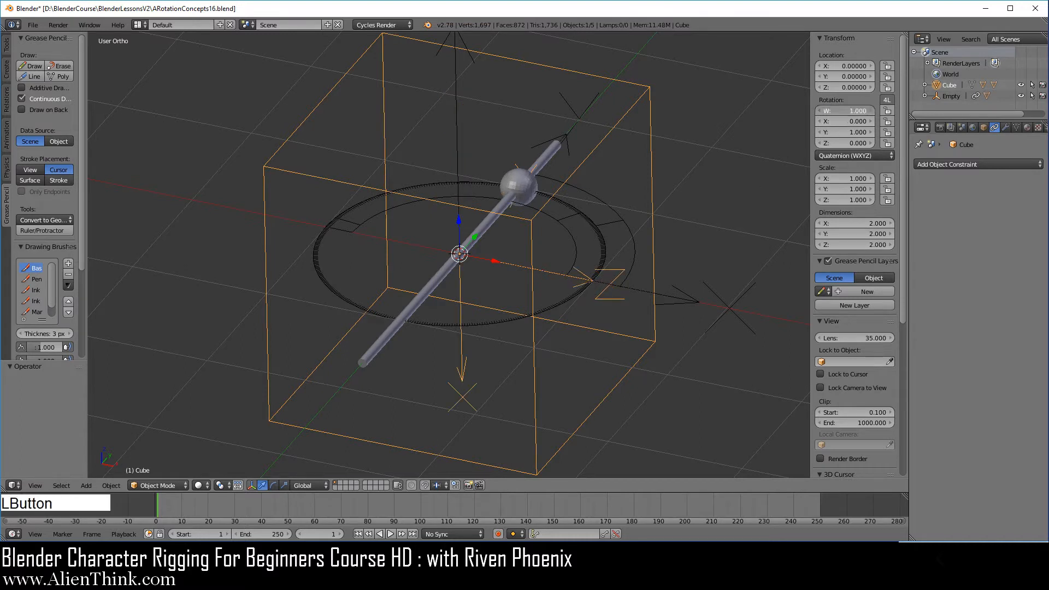
{"action": "type", "text": "0"}
{"action": "key", "text": "Return"}
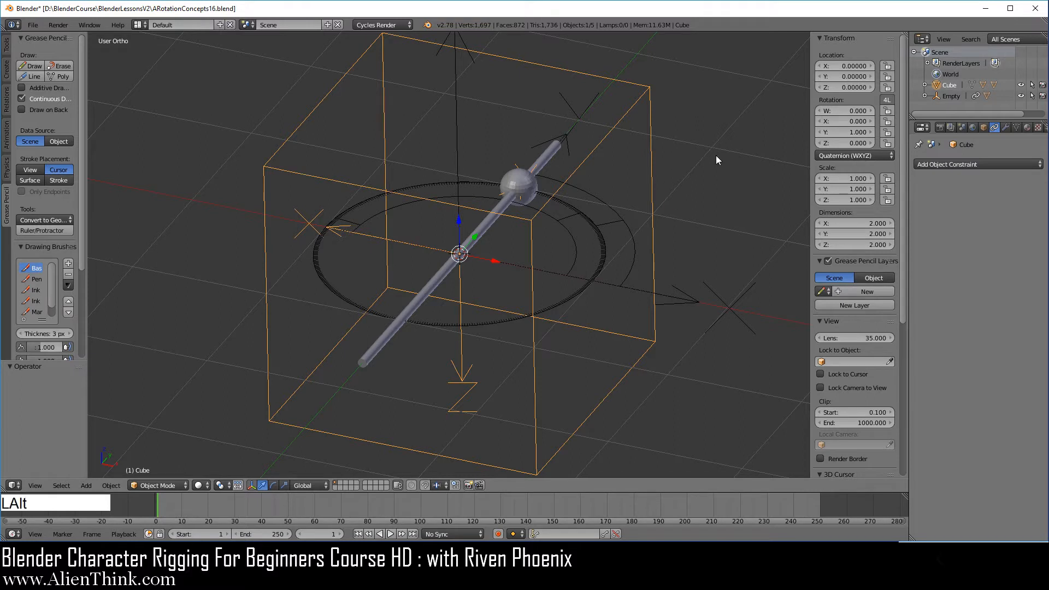
Clear the cube's rotation and switch its rotation mode to Axis Angle.
{"action": "key", "text": "alt+r"}
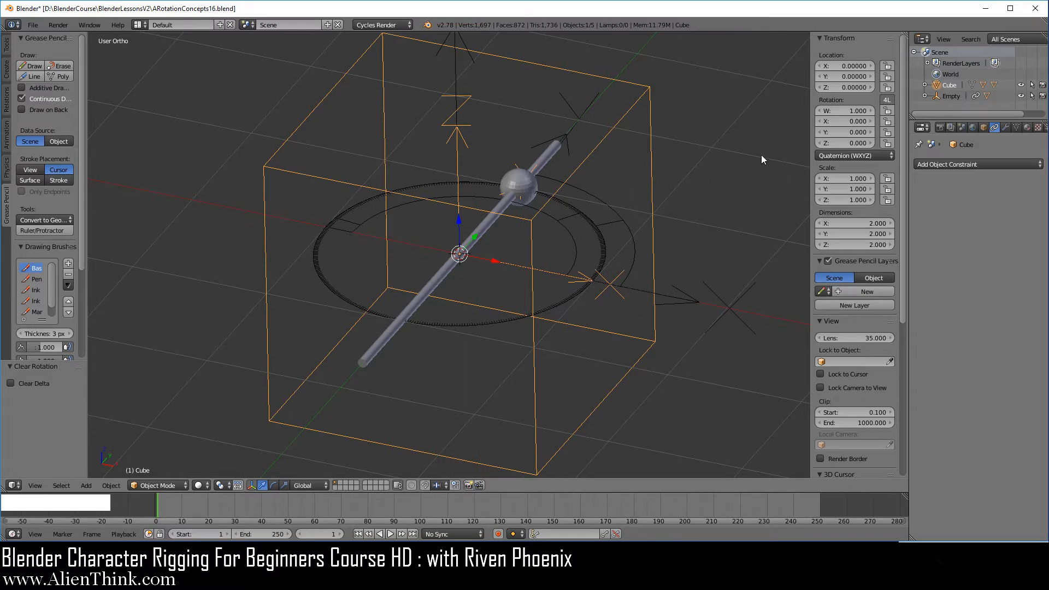
{"action": "left_click", "coordinate": [860, 155]}
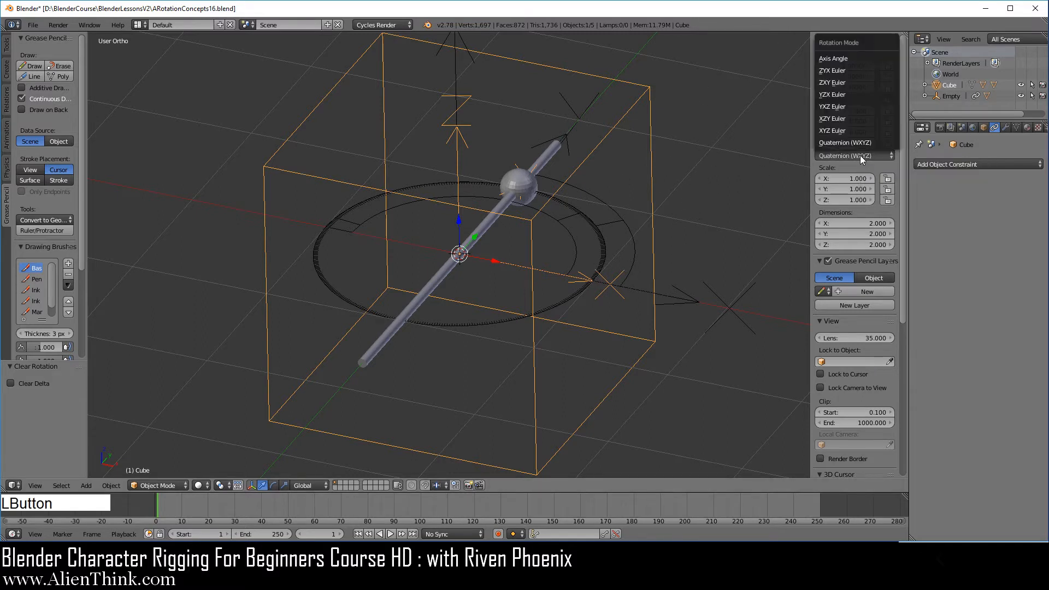
{"action": "left_click", "coordinate": [844, 60]}
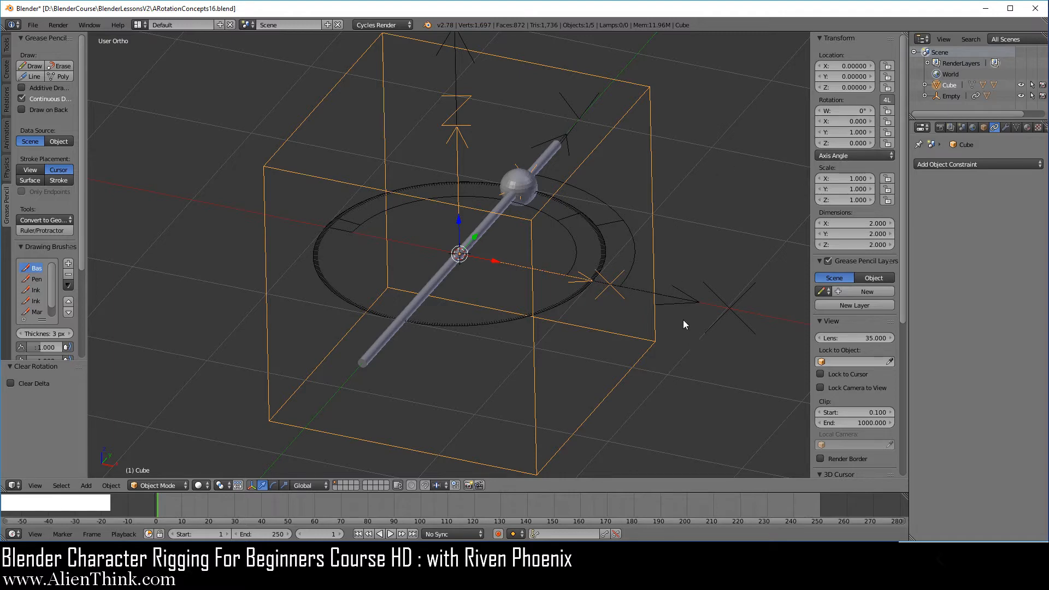
Trackball-rotate the cube by about -19° and -13°, then switch its rotation mode to Quaternion (WXYZ).
{"action": "key", "text": "r"}
{"action": "key", "text": "r"}
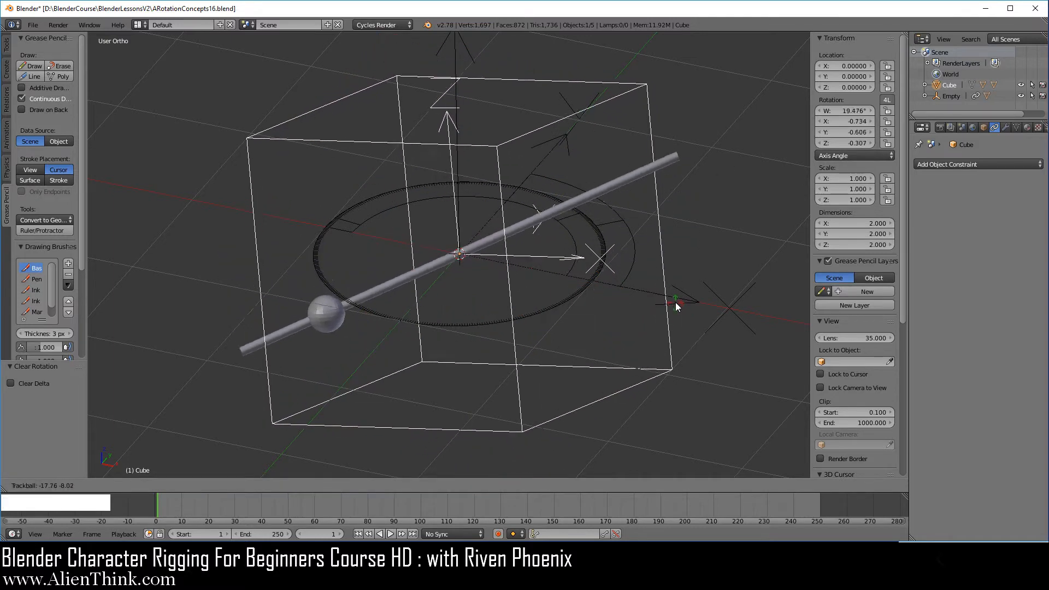
{"action": "left_click", "coordinate": [671, 300]}
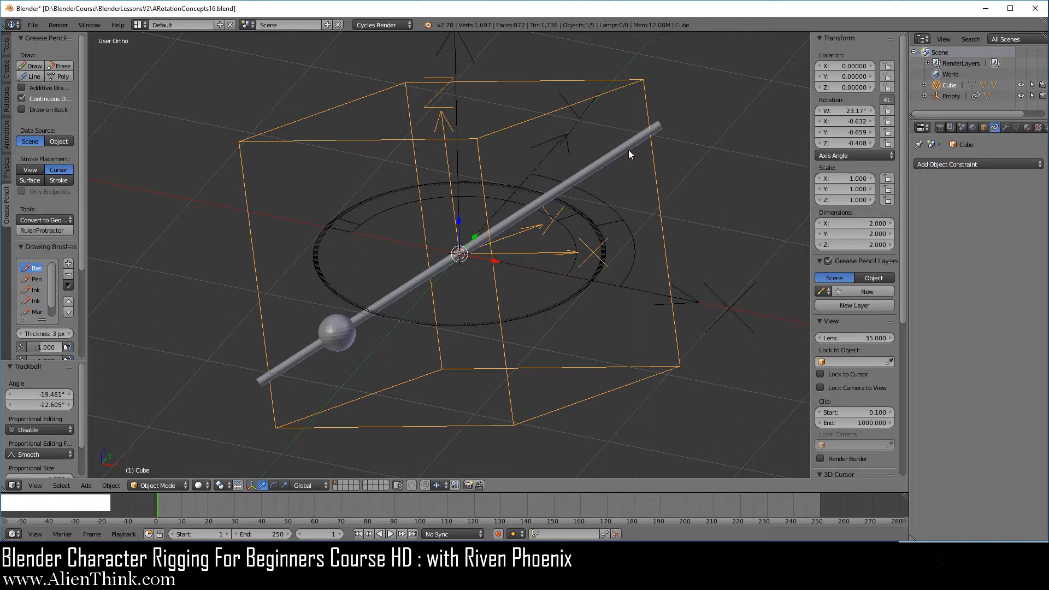
{"action": "left_click", "coordinate": [853, 156]}
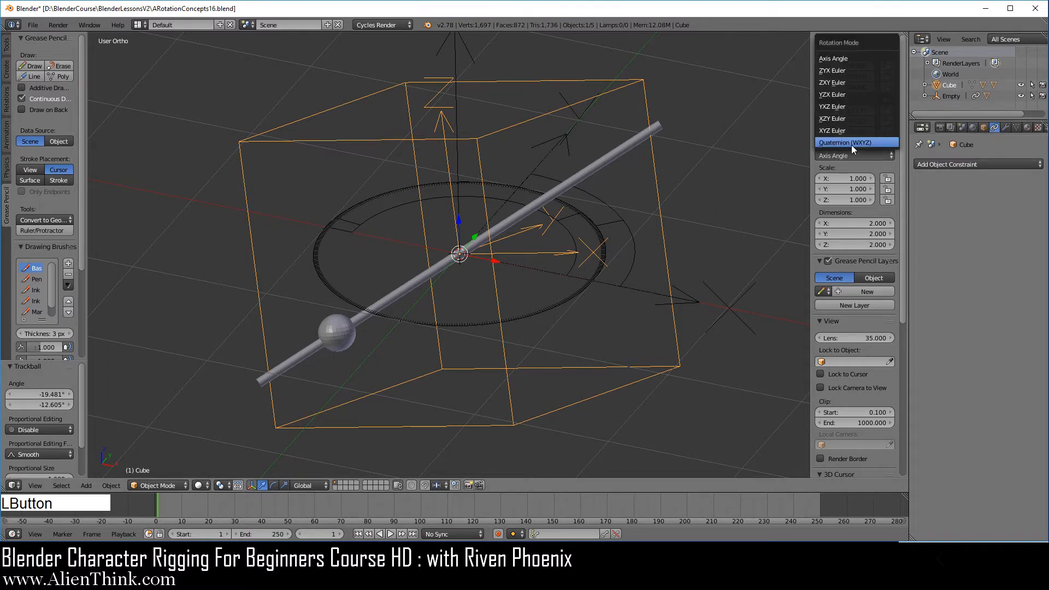
{"action": "left_click", "coordinate": [851, 145]}
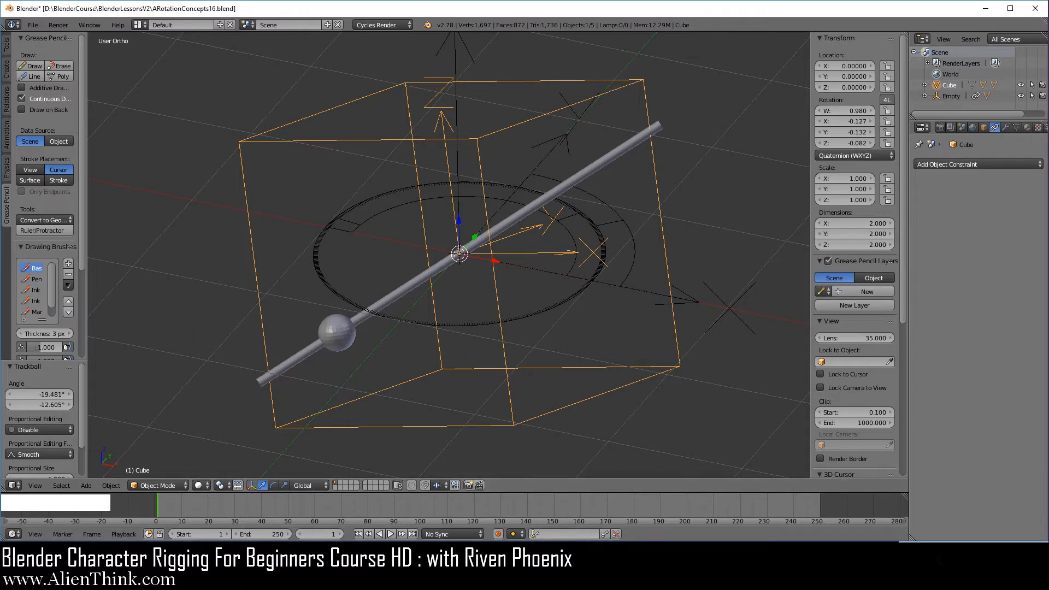
Open Calculator, compute twice the inverse cosine of 0.980 in degrees, and close it.
{"action": "left_click", "coordinate": [390, 578]}
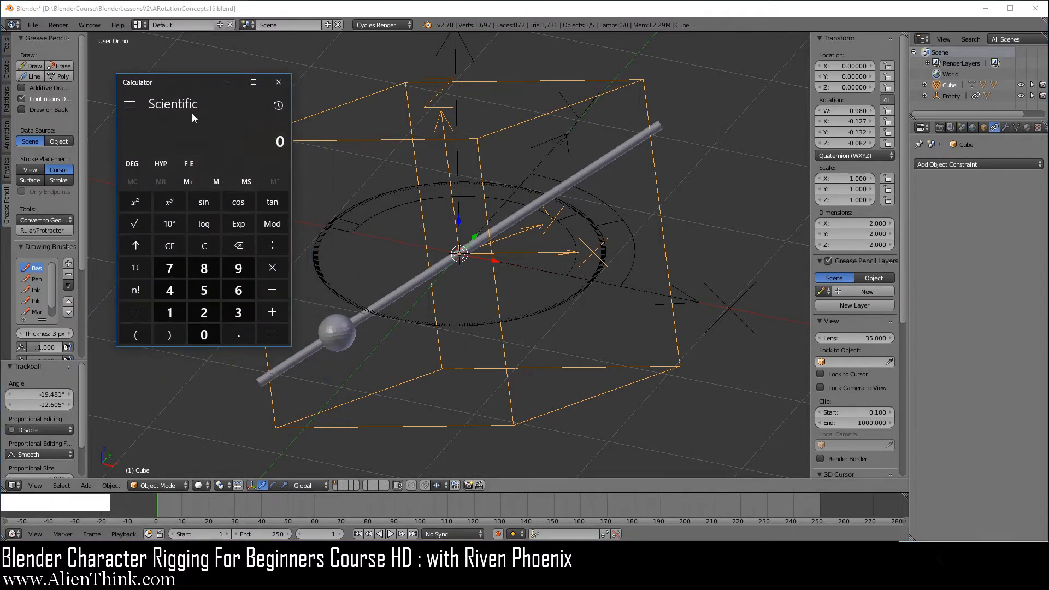
{"action": "left_click", "coordinate": [237, 333]}
{"action": "left_click", "coordinate": [238, 269]}
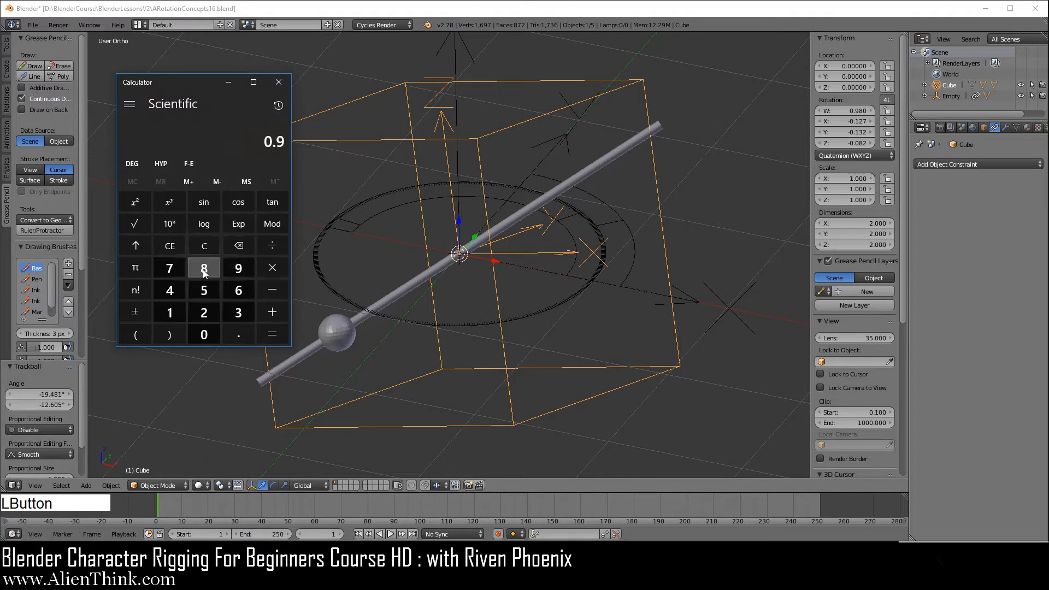
{"action": "left_click", "coordinate": [204, 268]}
{"action": "left_click", "coordinate": [204, 332]}
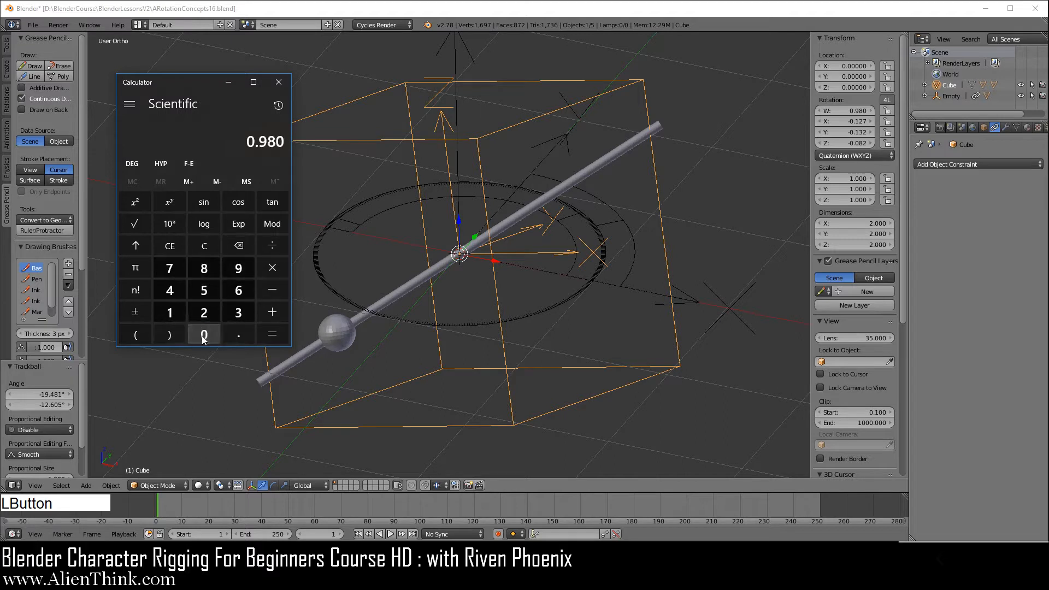
{"action": "left_click", "coordinate": [139, 246]}
{"action": "left_click", "coordinate": [238, 201]}
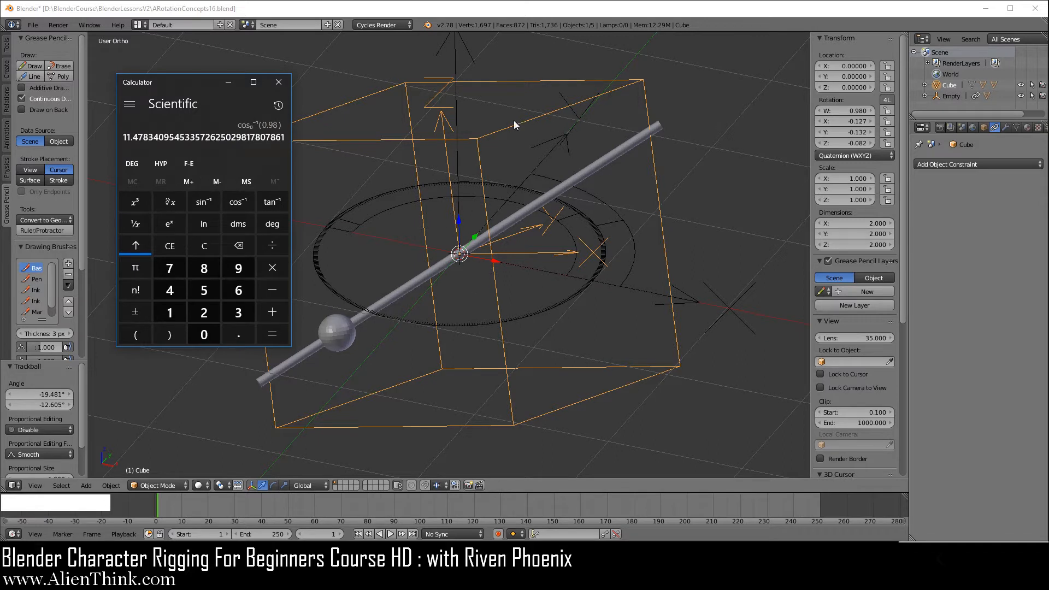
{"action": "left_click", "coordinate": [272, 268]}
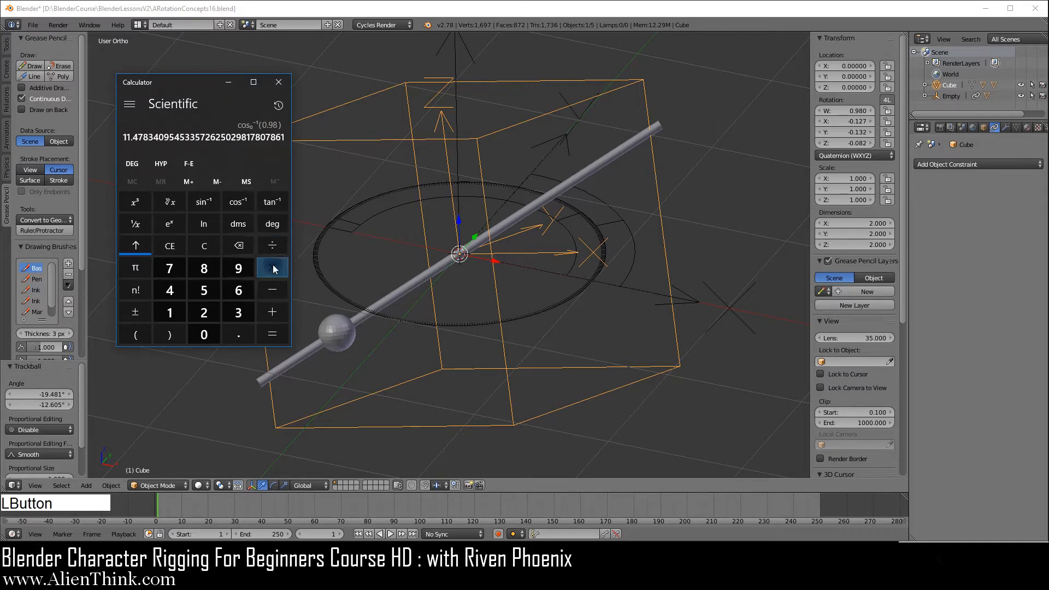
{"action": "left_click", "coordinate": [208, 313]}
{"action": "left_click", "coordinate": [272, 334]}
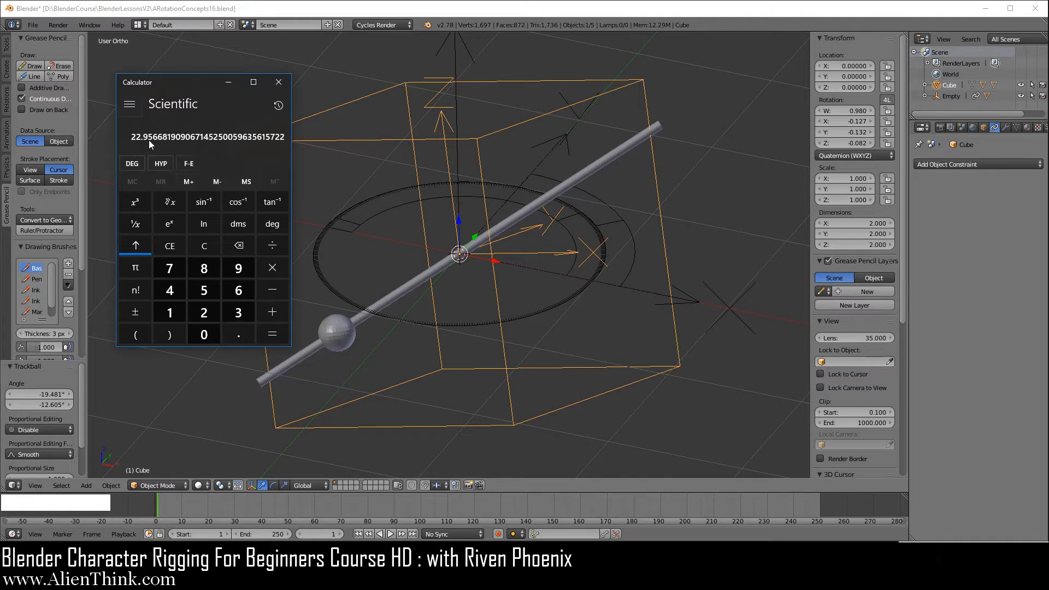
{"action": "left_click", "coordinate": [232, 83]}
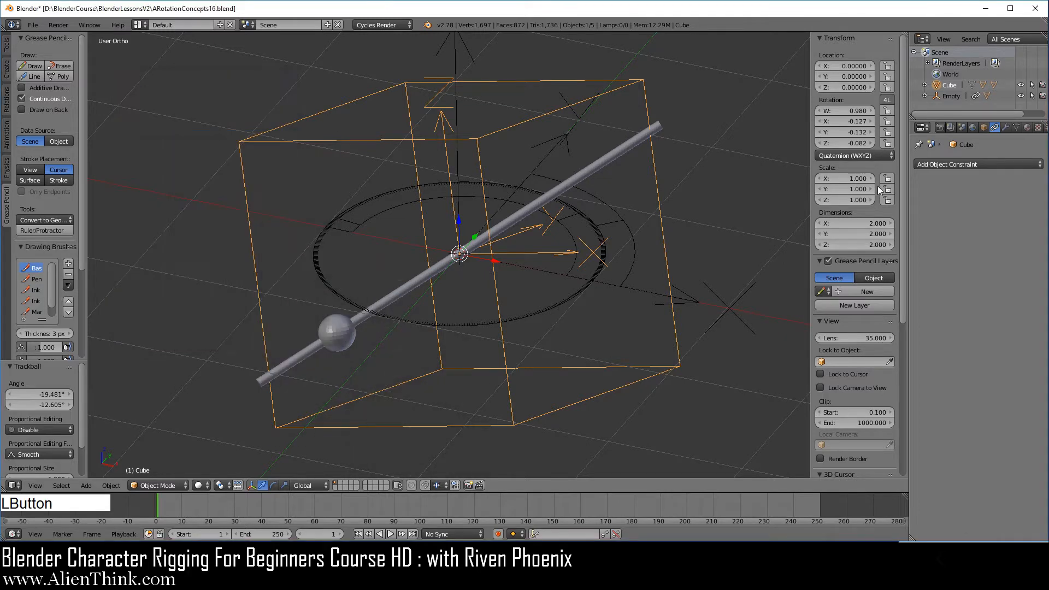
Switch the cube's rotation mode to Axis Angle and copy its W angle value.
{"action": "left_click", "coordinate": [868, 154]}
{"action": "left_click", "coordinate": [851, 56]}
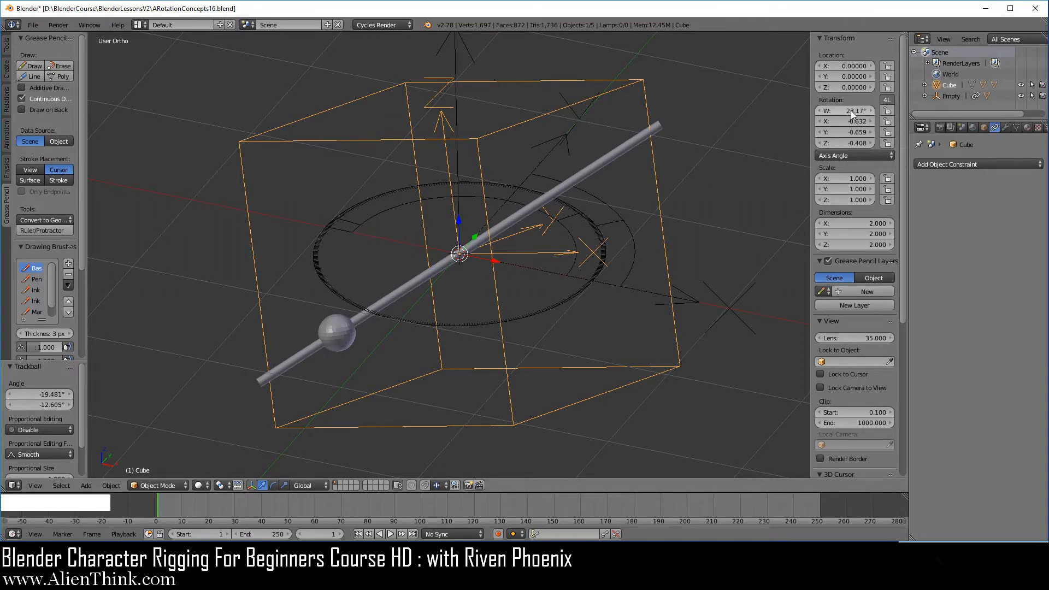
{"action": "key", "text": "ctrl"}
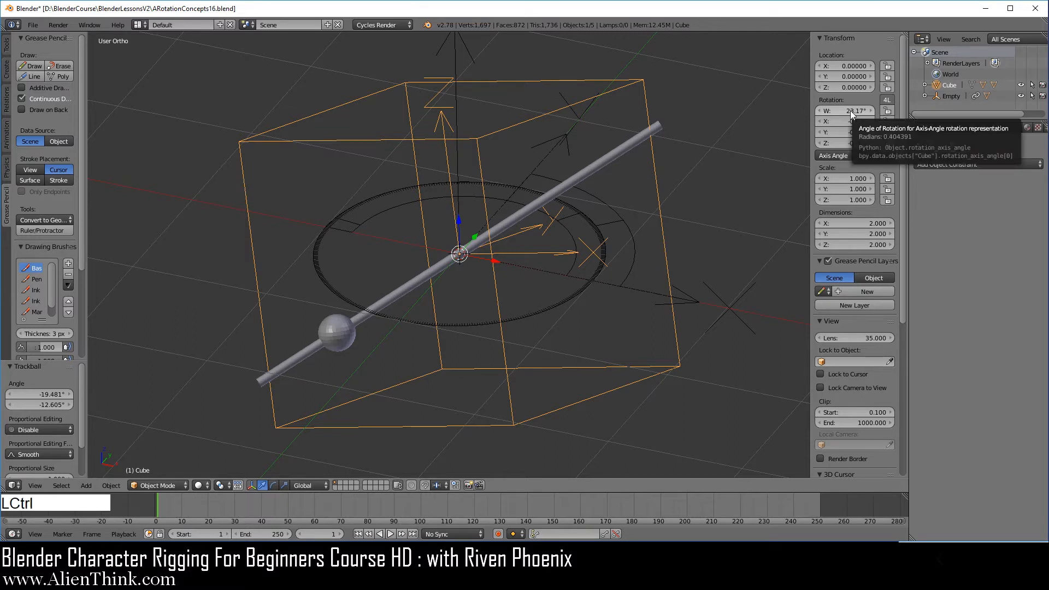
{"action": "key", "text": "ctrl+c"}
Open Notepad and paste the copied Axis Angle value.
{"action": "left_click", "coordinate": [464, 579]}
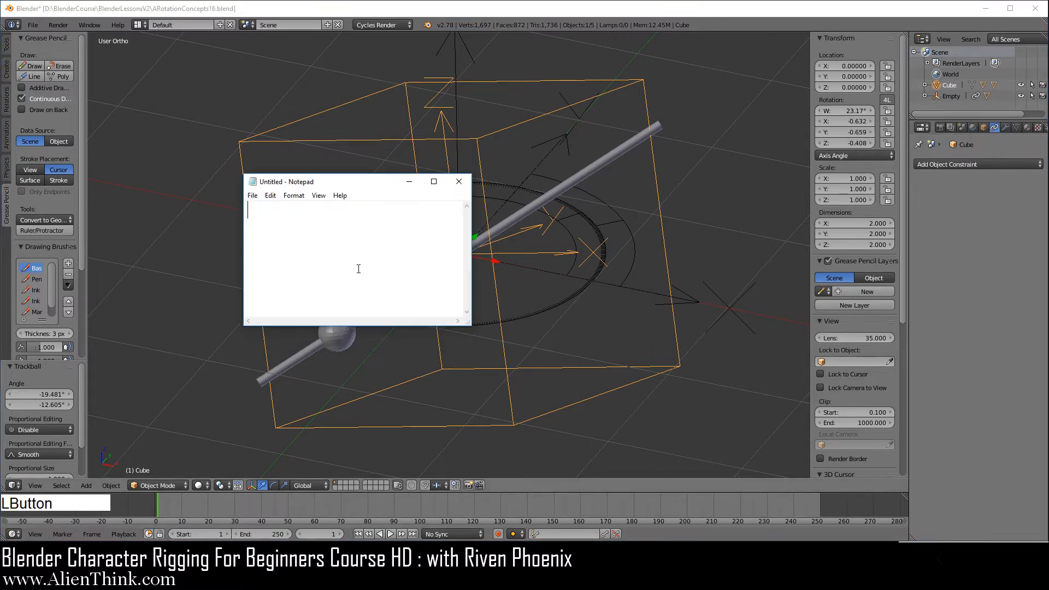
{"action": "key", "text": "ctrl+v"}
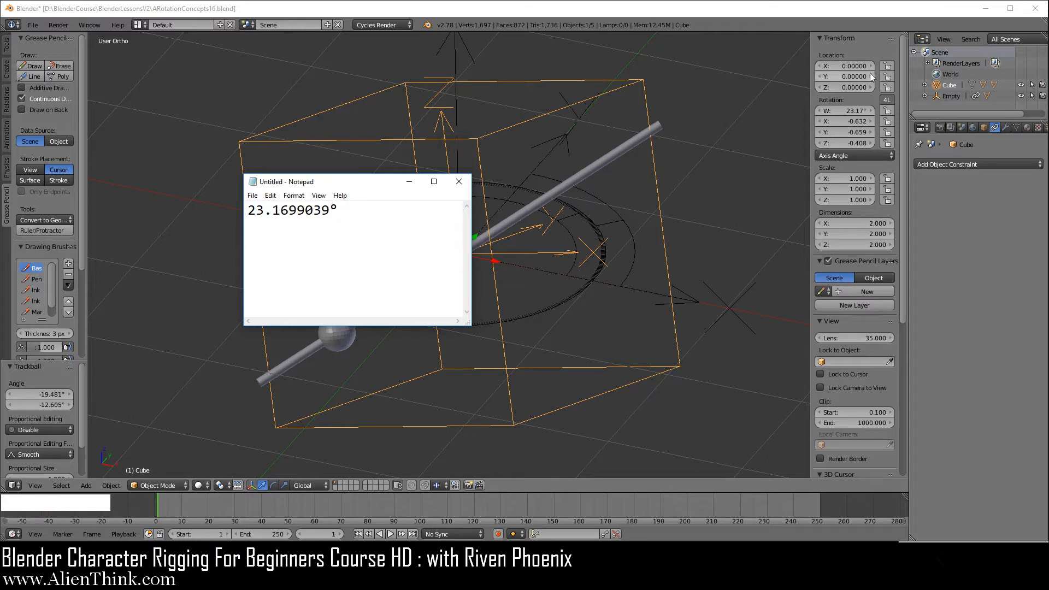
Switch the rotation mode to Quaternion (WXYZ) and copy the W value.
{"action": "left_click", "coordinate": [849, 156]}
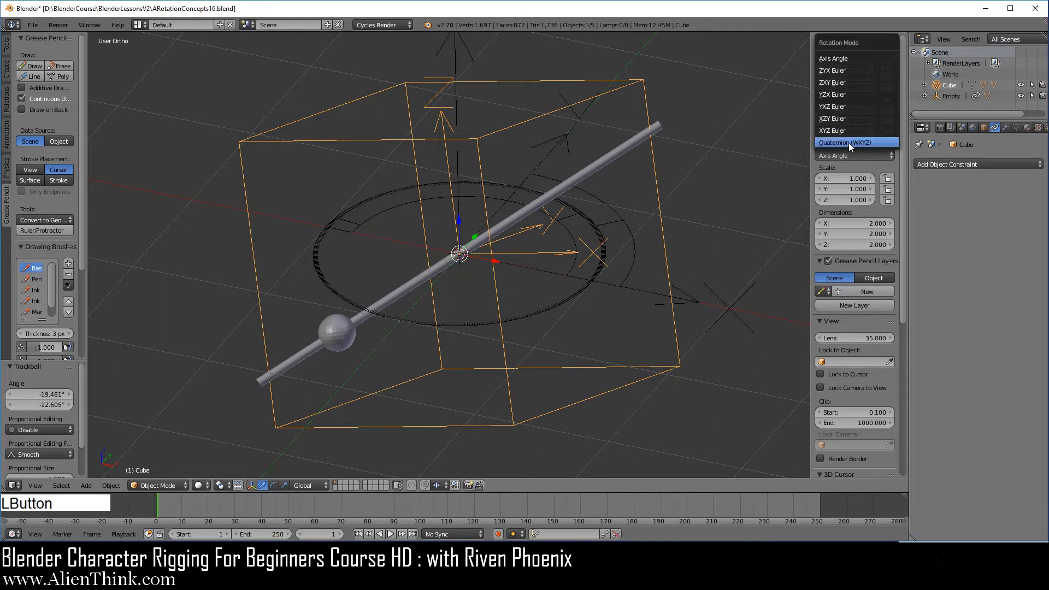
{"action": "left_click", "coordinate": [848, 143]}
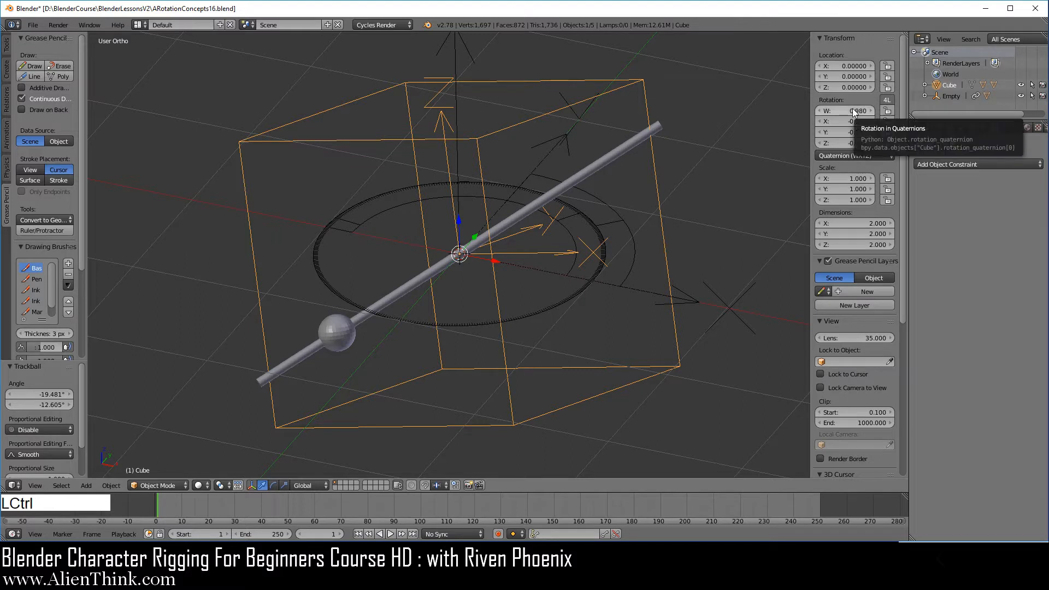
{"action": "key", "text": "ctrl+c"}
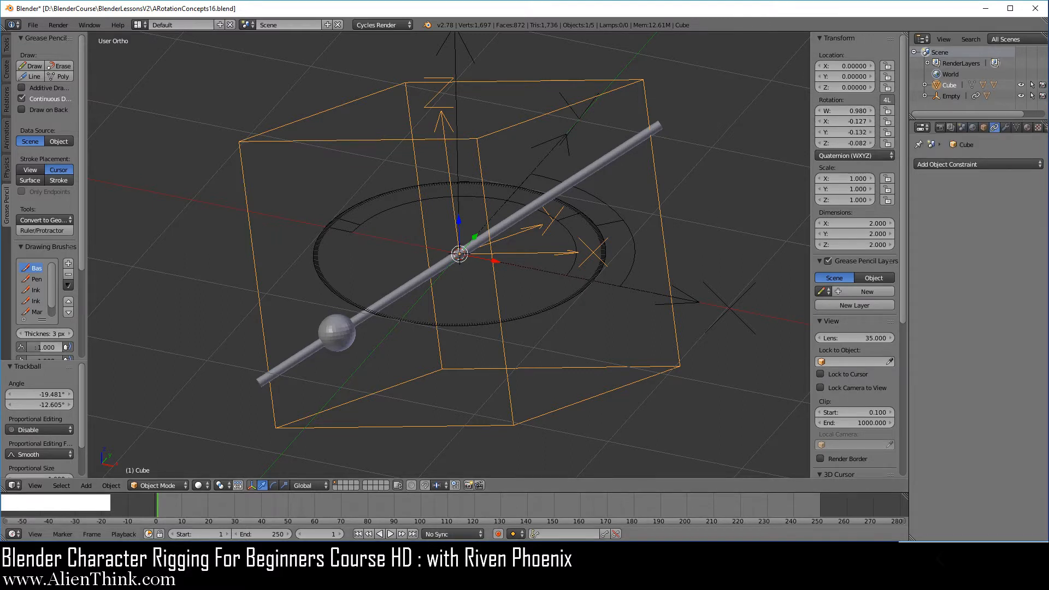
Paste the copied Quaternion W value on a new line in Notepad.
{"action": "left_click", "coordinate": [416, 580]}
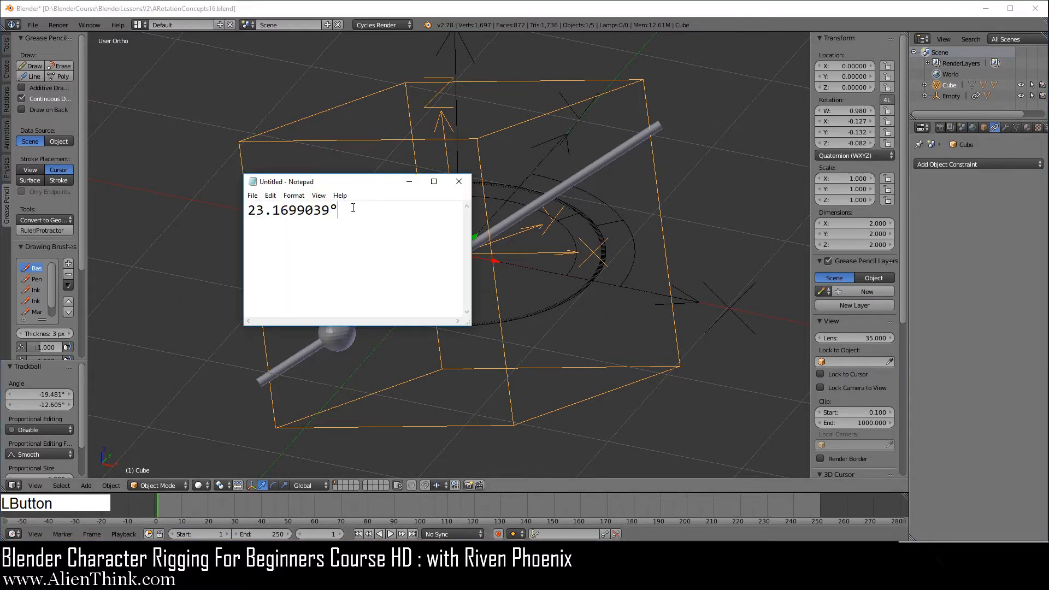
{"action": "key", "text": "KP_Enter"}
{"action": "key", "text": "ctrl+v"}
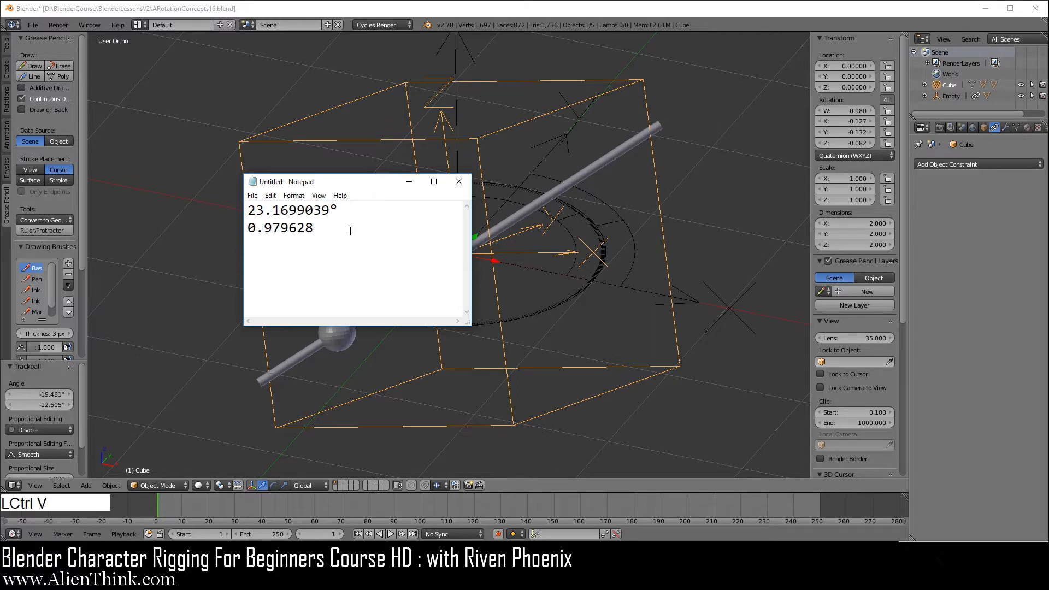
Copy the 0.979628 value from Notepad and paste it into the cleared Calculator.
{"action": "left_click_drag", "start_coordinate": [337, 227], "coordinate": [251, 228]}
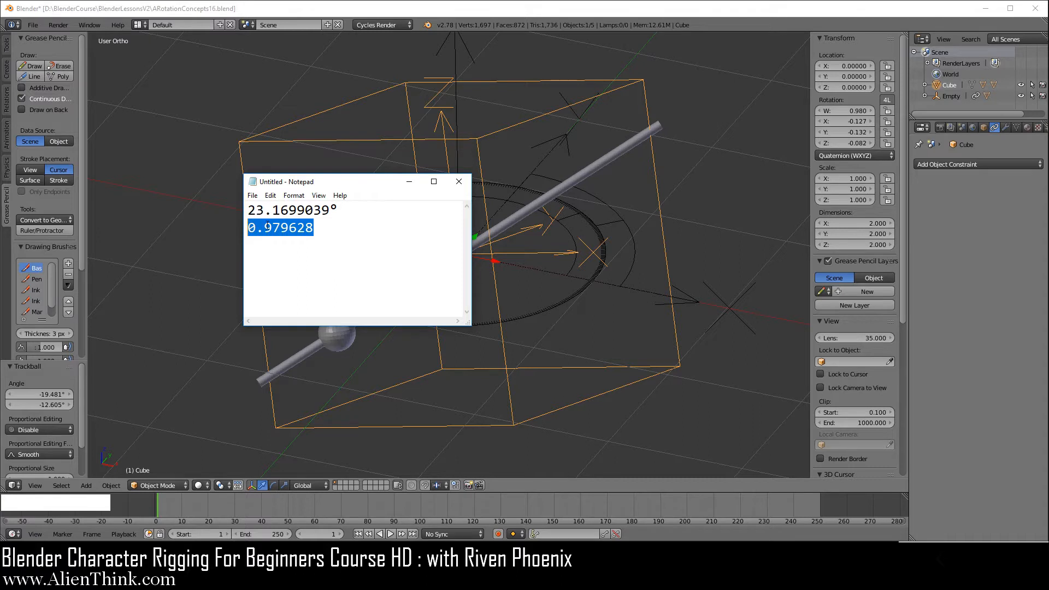
{"action": "key", "text": "ctrl+c"}
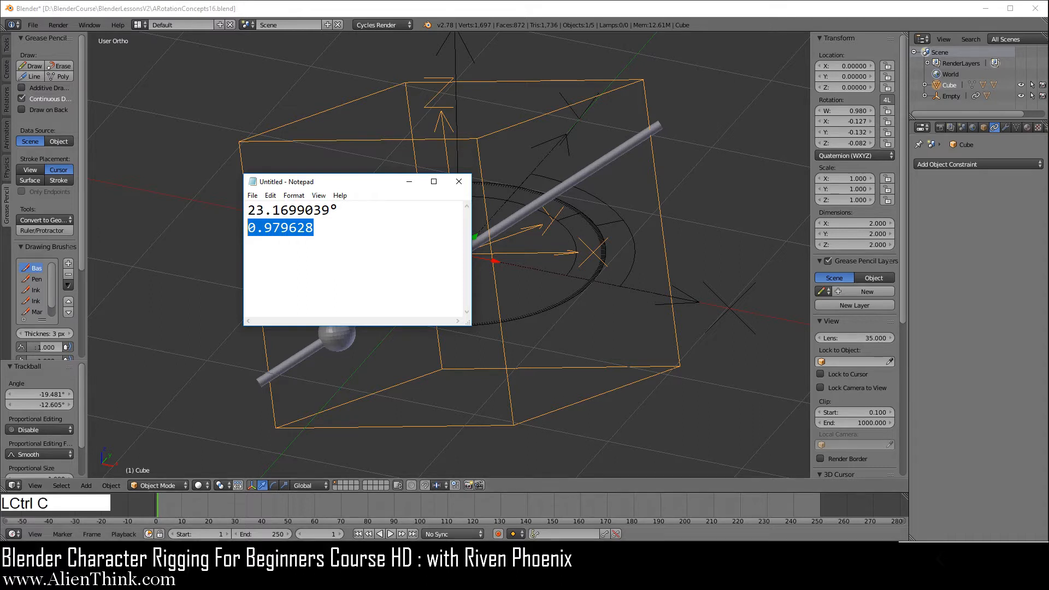
{"action": "left_click", "coordinate": [481, 559]}
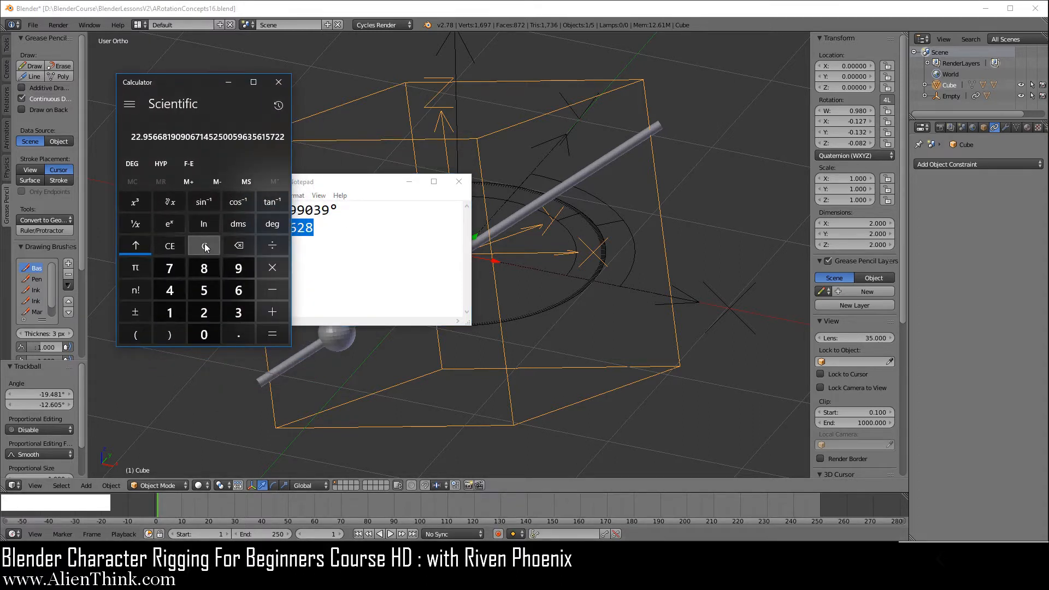
{"action": "left_click", "coordinate": [197, 246]}
{"action": "right_click", "coordinate": [280, 142]}
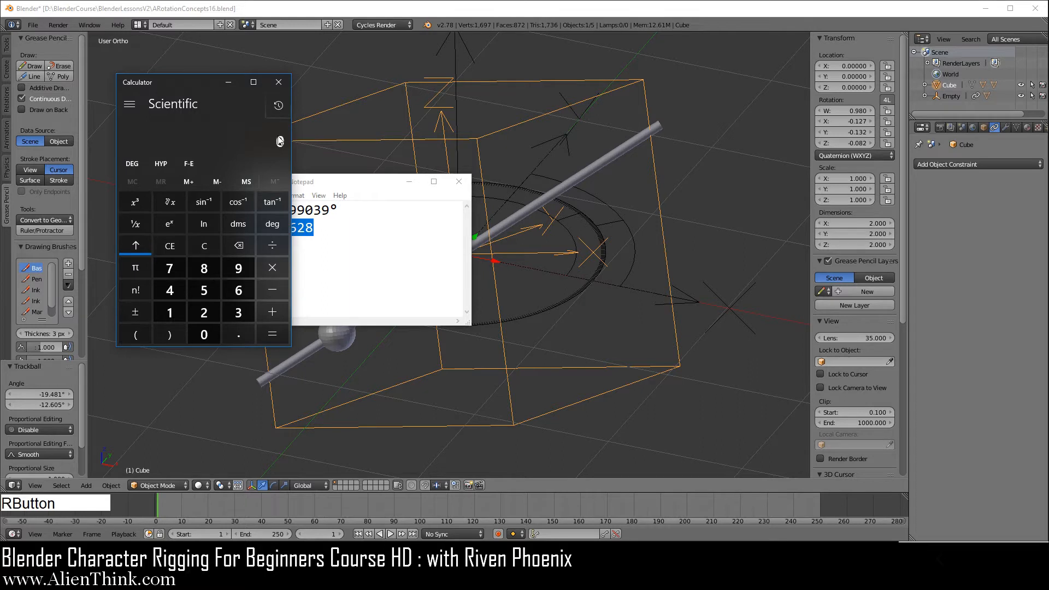
{"action": "right_click", "coordinate": [279, 142]}
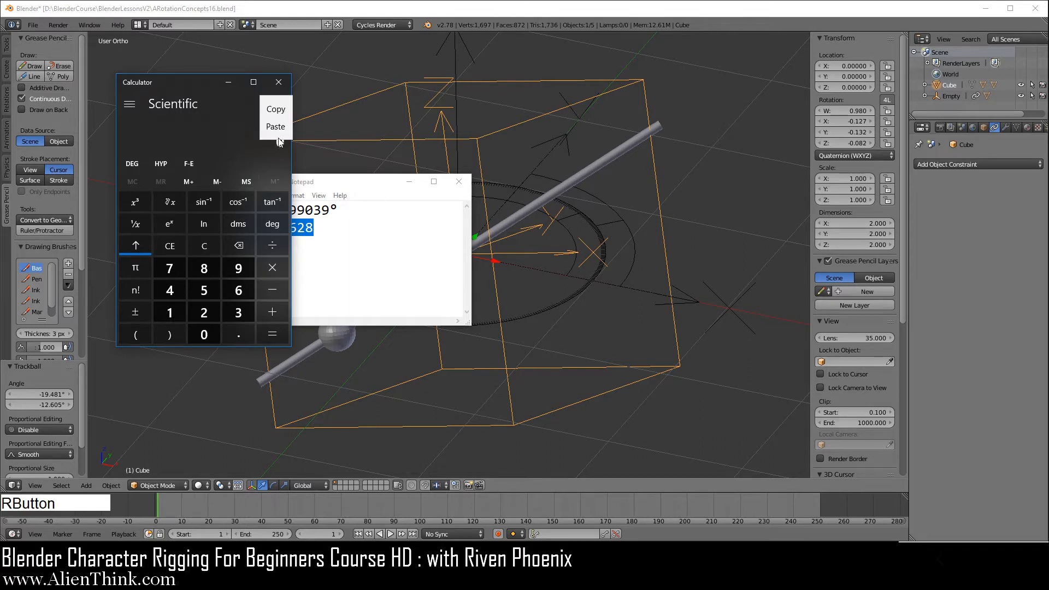
{"action": "left_click", "coordinate": [279, 128]}
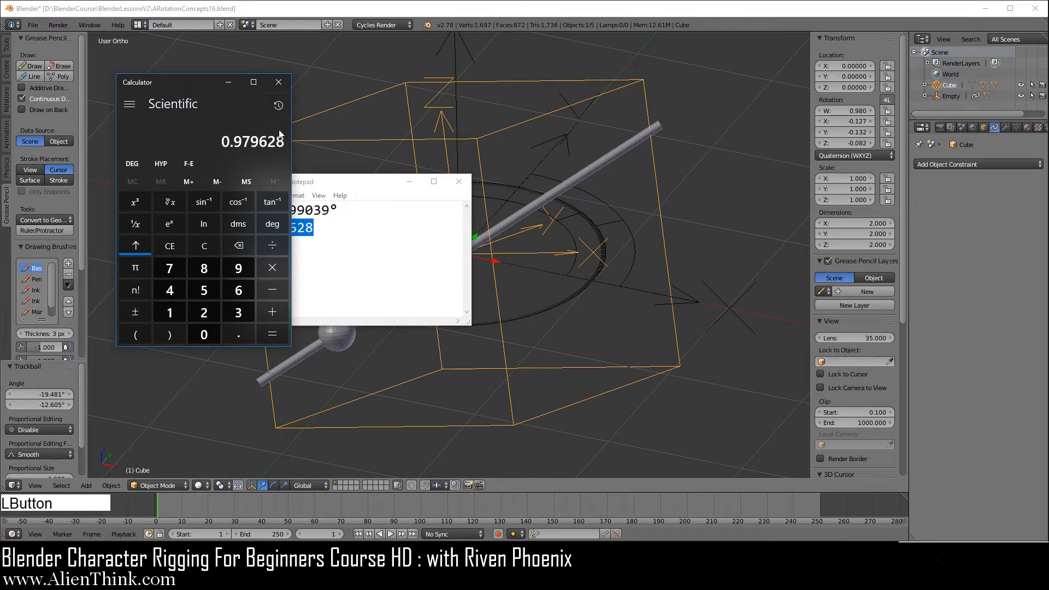
Compute twice the inverse cosine of the pasted value in Calculator.
{"action": "left_click", "coordinate": [239, 203]}
{"action": "left_click", "coordinate": [272, 268]}
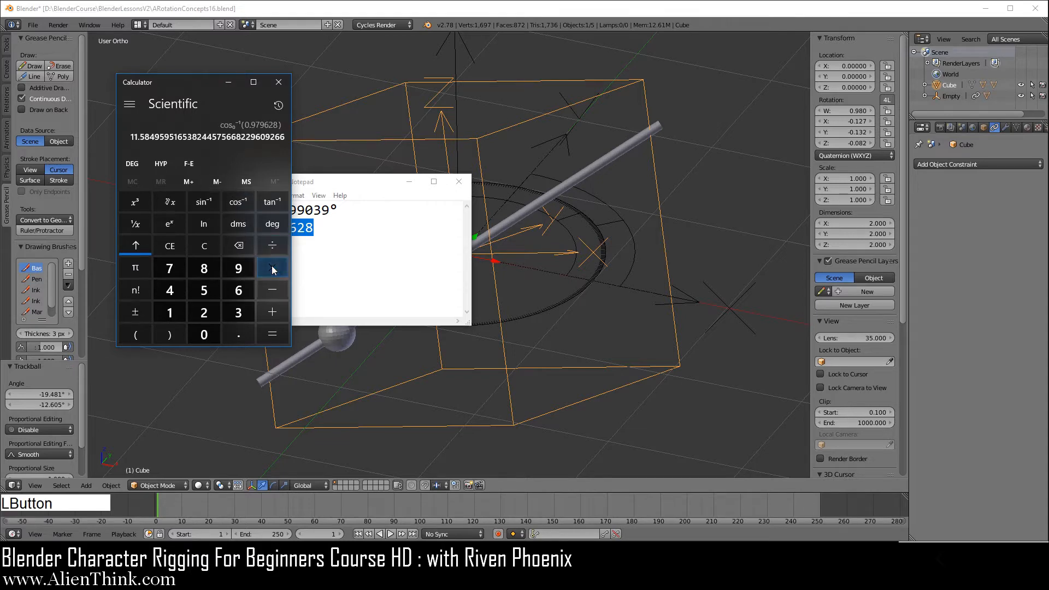
{"action": "left_click", "coordinate": [204, 313]}
{"action": "left_click", "coordinate": [260, 335]}
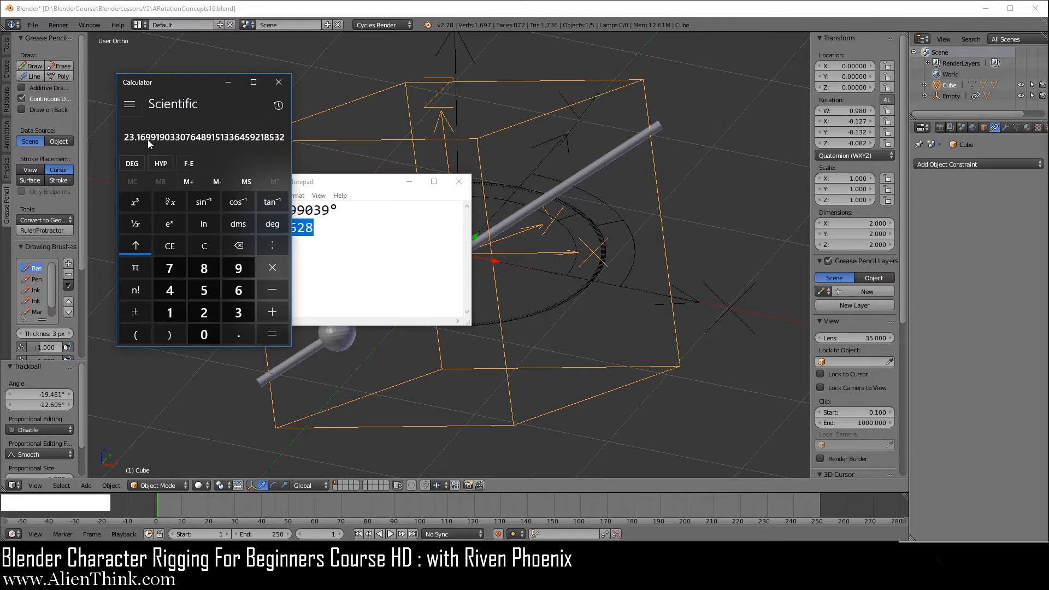
Switch the cube's rotation mode to Axis Angle and compare its W angle with the Calculator result before minimizing Calculator.
{"action": "left_click", "coordinate": [851, 155]}
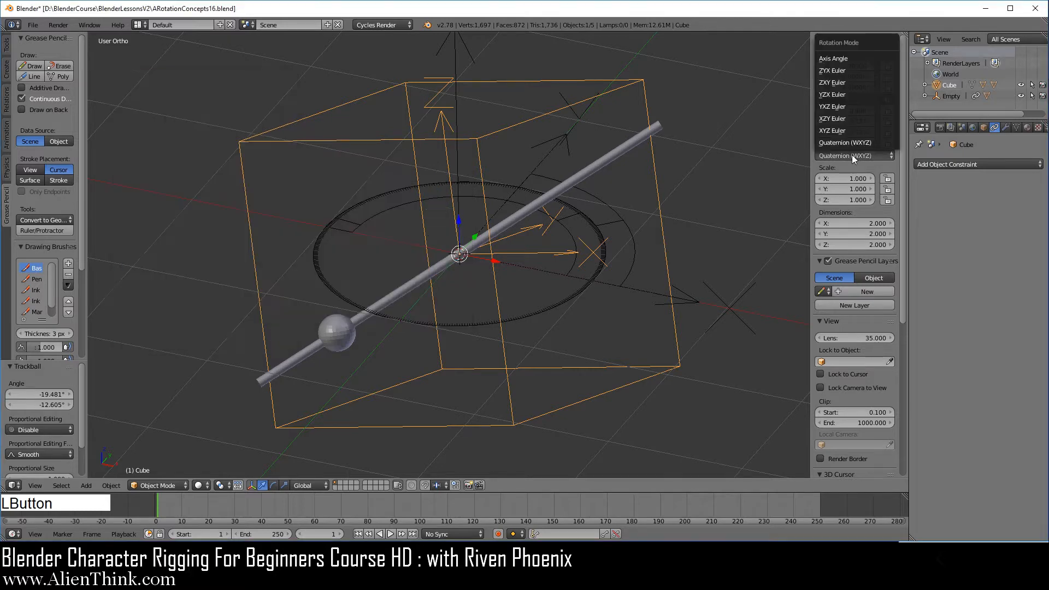
{"action": "left_click", "coordinate": [849, 61]}
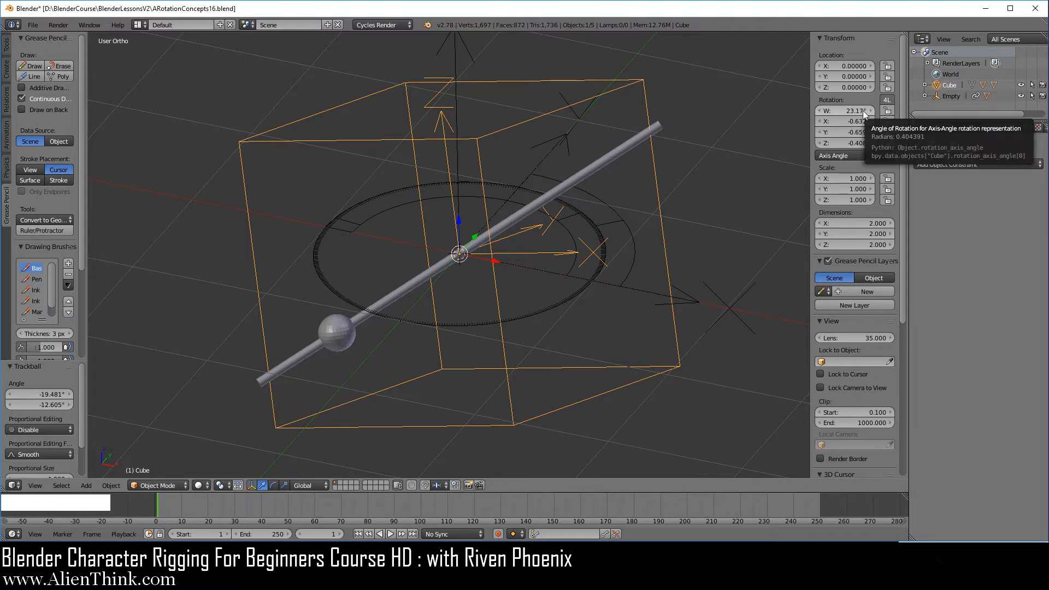
{"action": "left_click", "coordinate": [535, 577]}
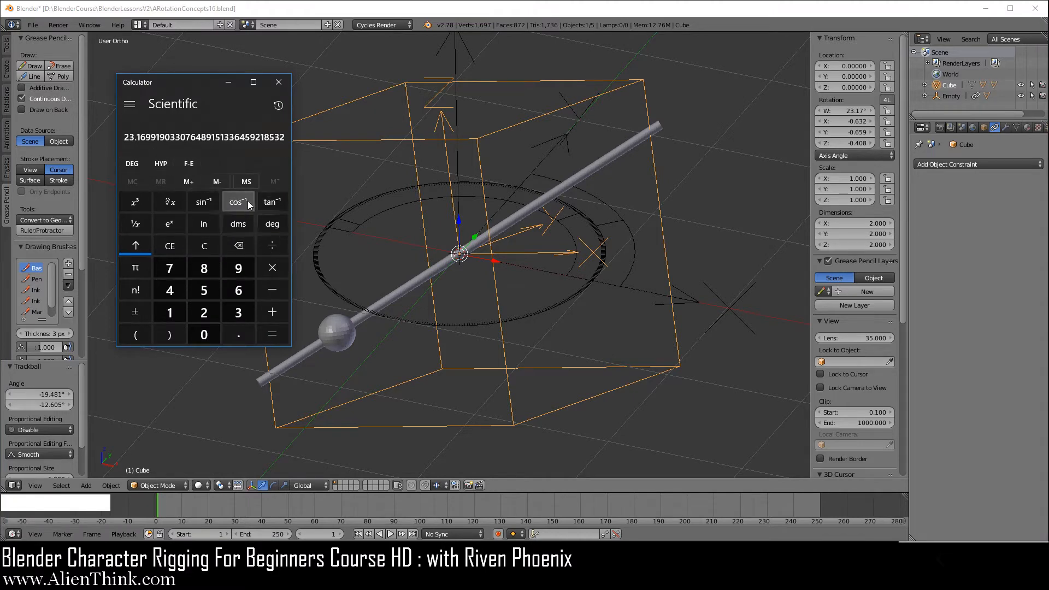
{"action": "left_click", "coordinate": [229, 82]}
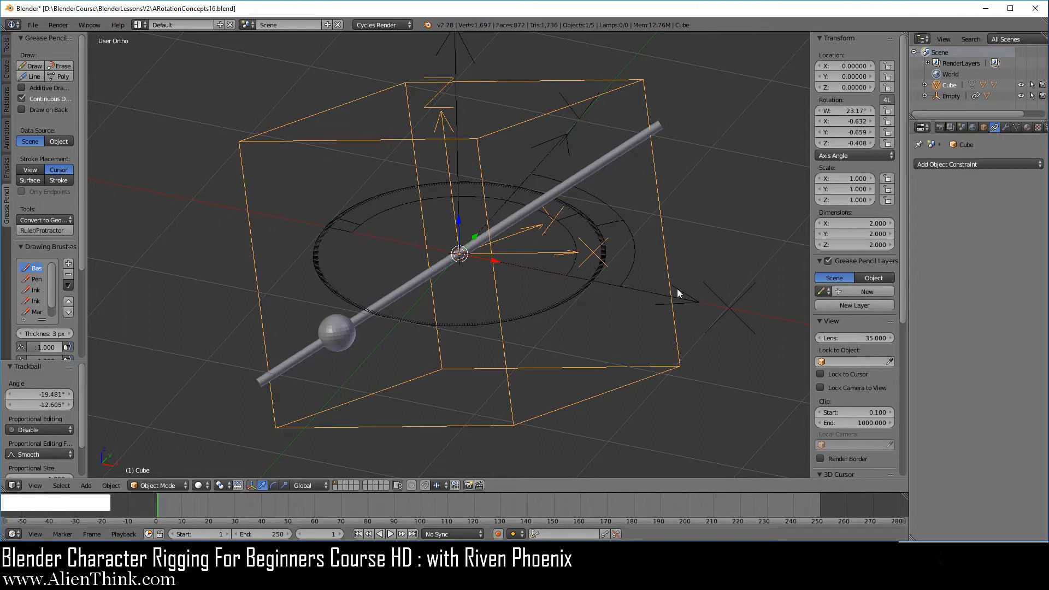
Switch the cube's rotation mode to Quaternion (WXYZ) and back to Axis Angle to compare the values.
{"action": "left_click", "coordinate": [857, 156]}
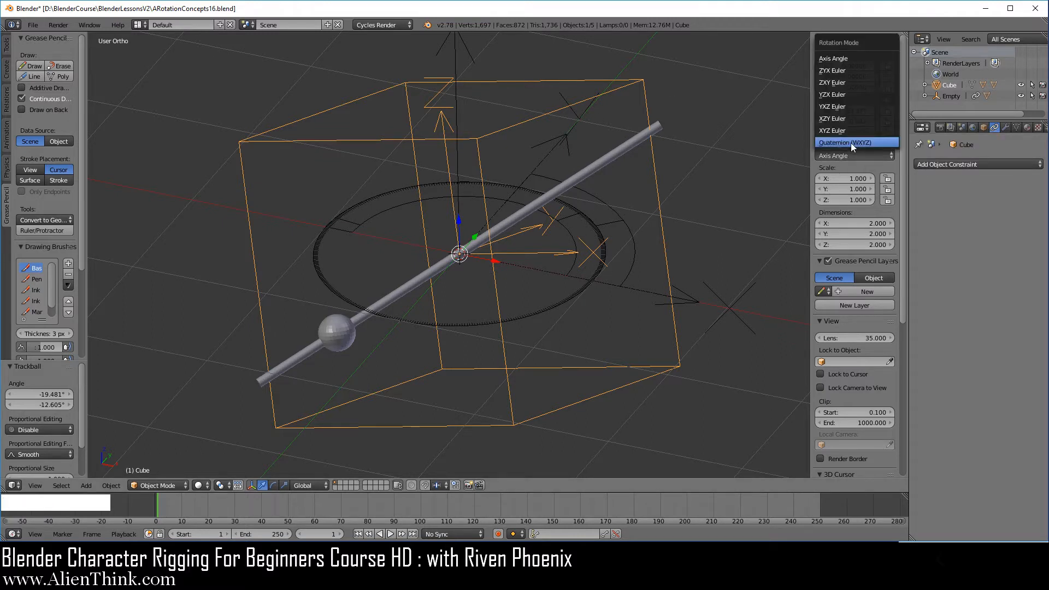
{"action": "left_click", "coordinate": [851, 143]}
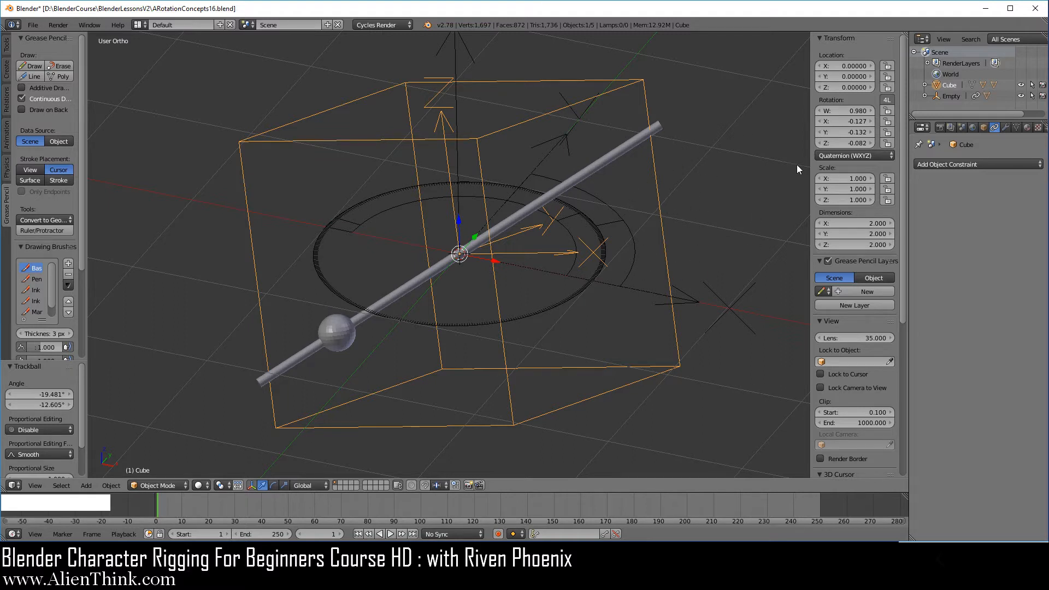
{"action": "left_click", "coordinate": [840, 155]}
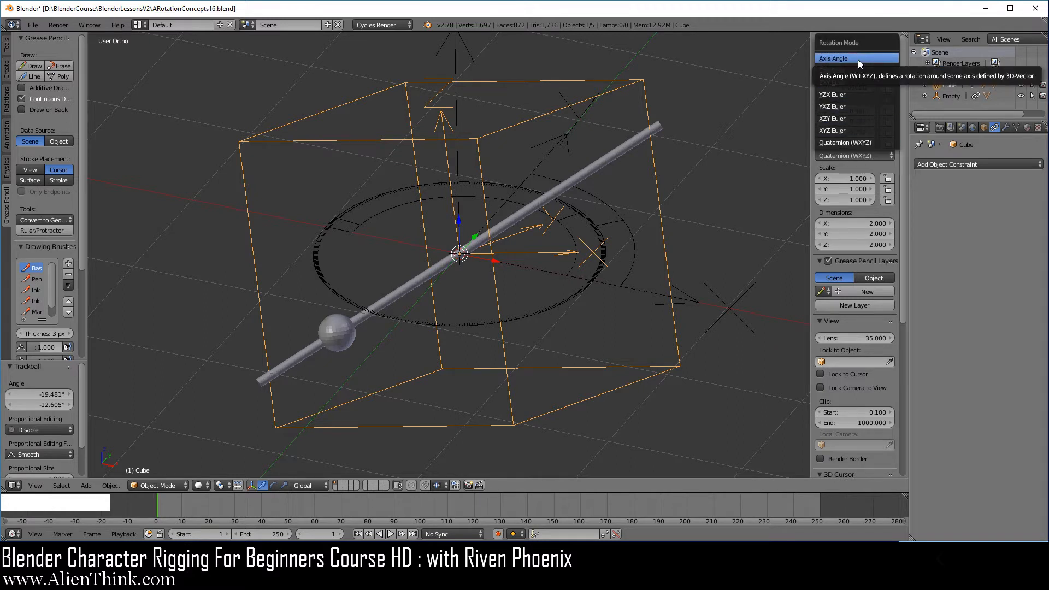
{"action": "left_click", "coordinate": [858, 142]}
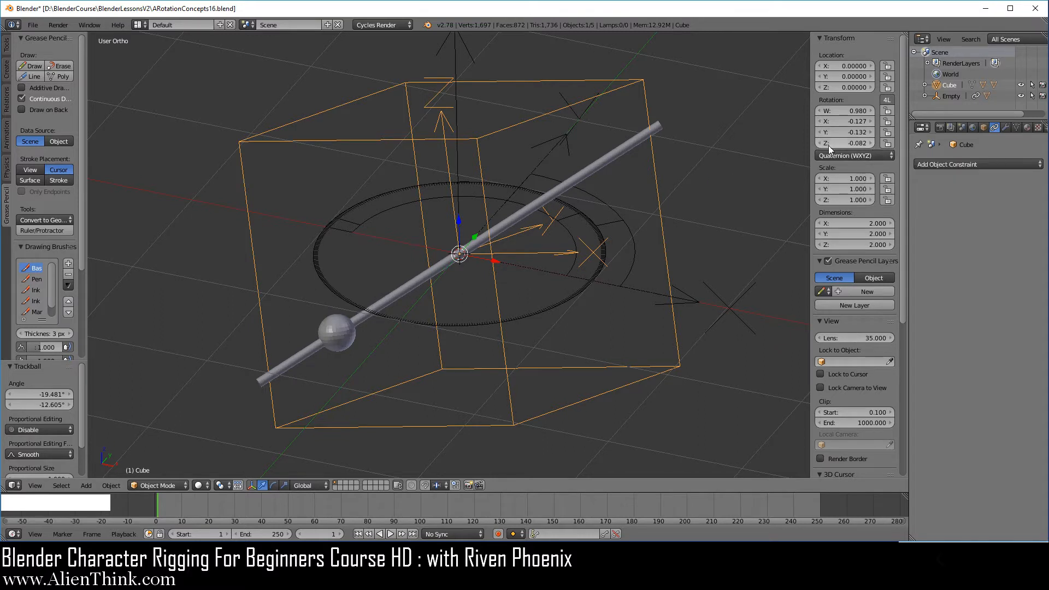
{"action": "left_click", "coordinate": [846, 155]}
{"action": "left_click", "coordinate": [849, 59]}
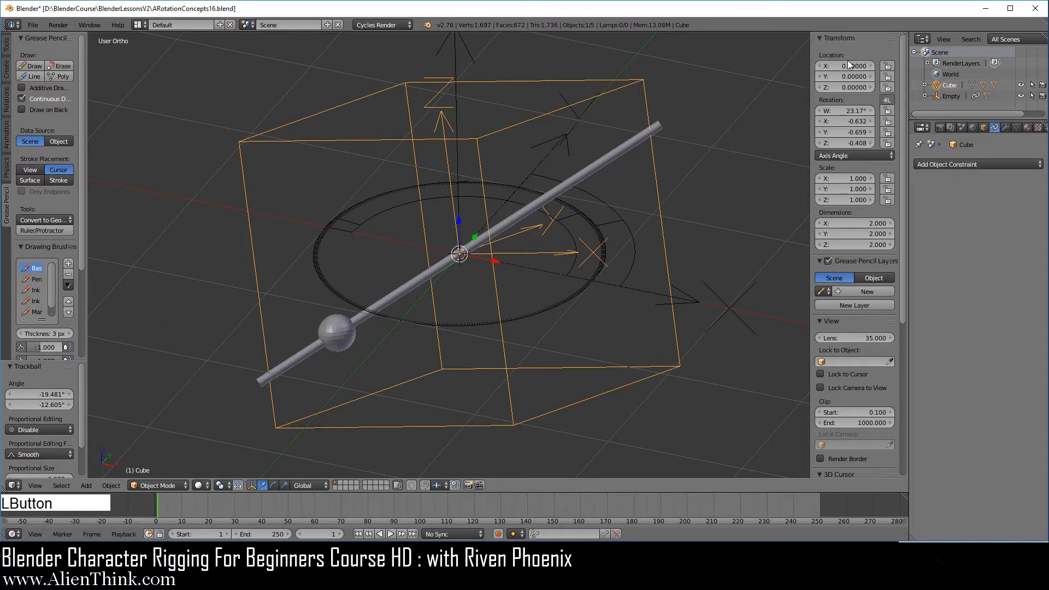
{"action": "right_click", "coordinate": [662, 218]}
{"action": "key", "text": "r"}
{"action": "key", "text": "r"}
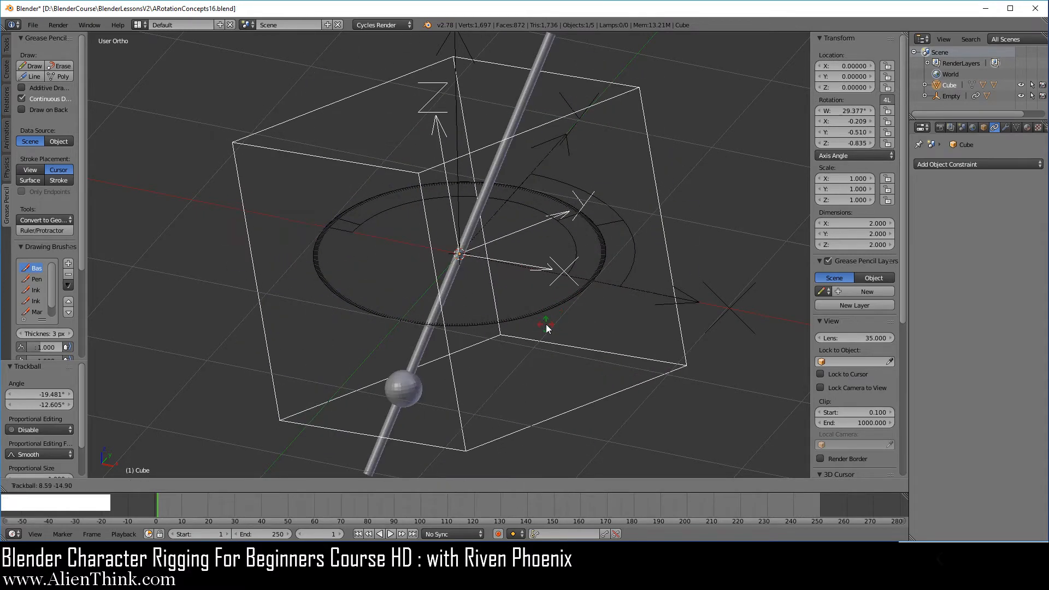
{"action": "right_click", "coordinate": [528, 319]}
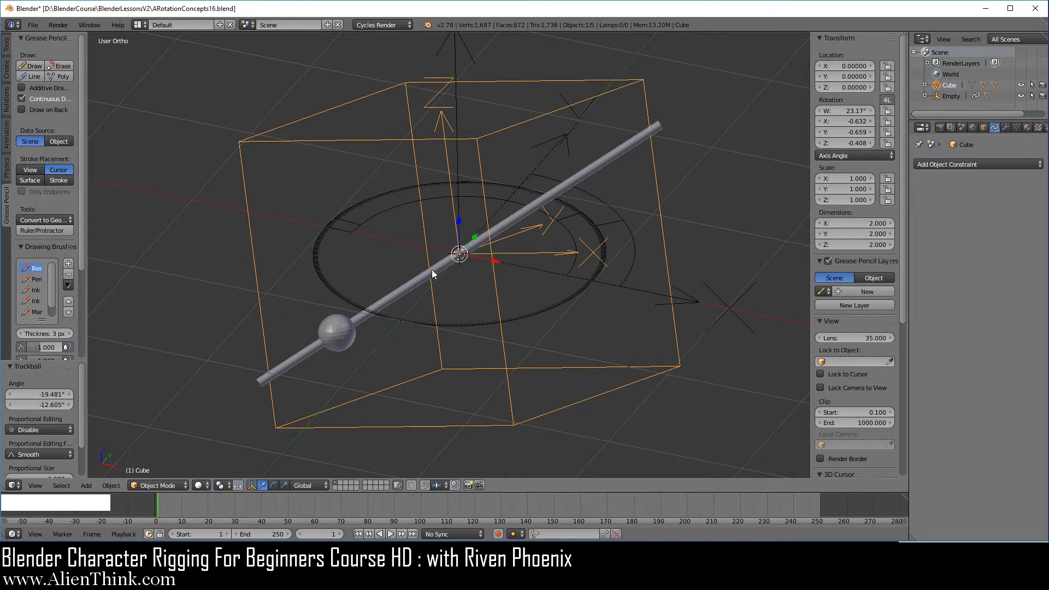
Switch the cube to Quaternion (WXYZ) rotation mode and clear its rotation.
{"action": "left_click", "coordinate": [855, 155]}
{"action": "left_click", "coordinate": [854, 142]}
{"action": "right_click", "coordinate": [663, 232]}
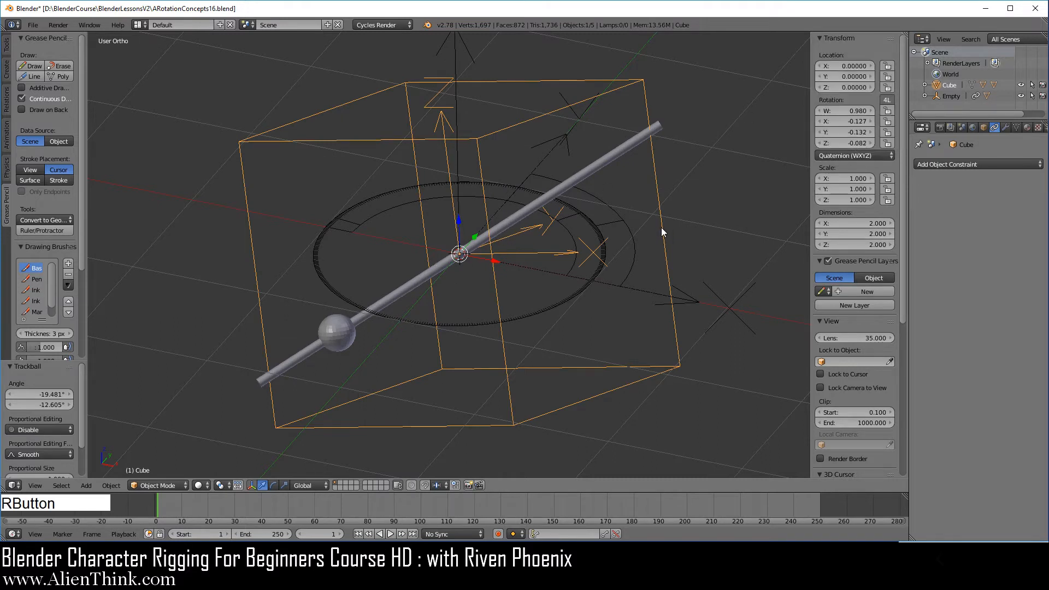
{"action": "key", "text": "alt+r"}
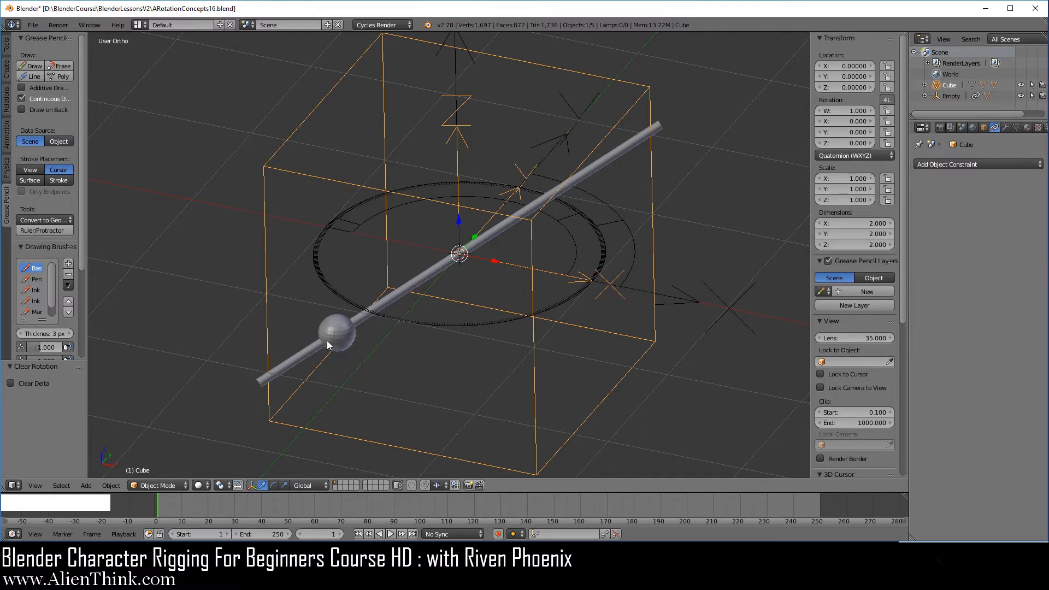
Switch the cleared cube's rotation mode to Axis Angle and back to Quaternion (WXYZ) to compare values.
{"action": "left_click", "coordinate": [845, 155]}
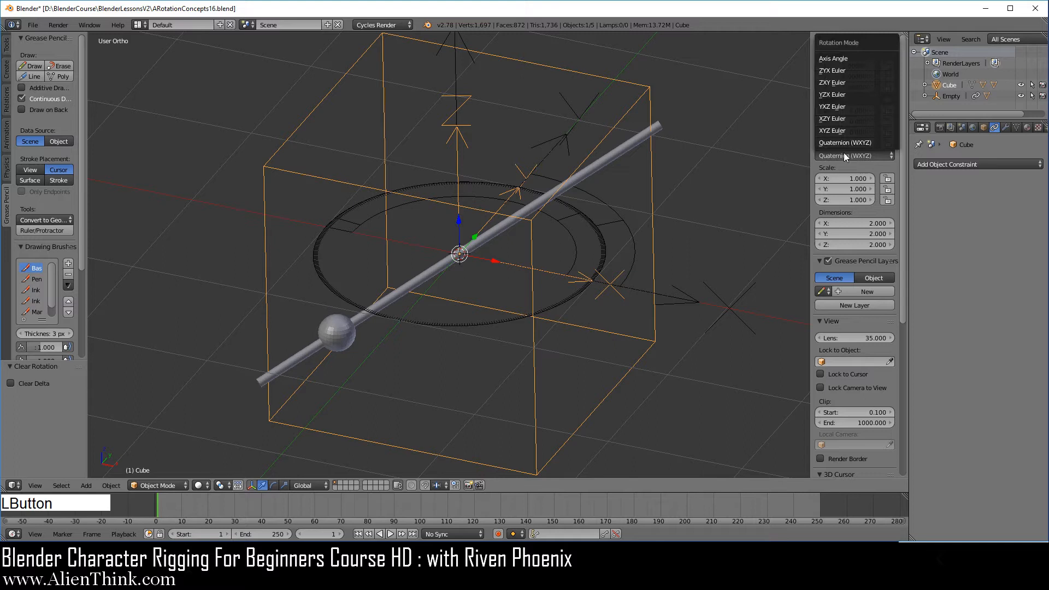
{"action": "left_click", "coordinate": [849, 59]}
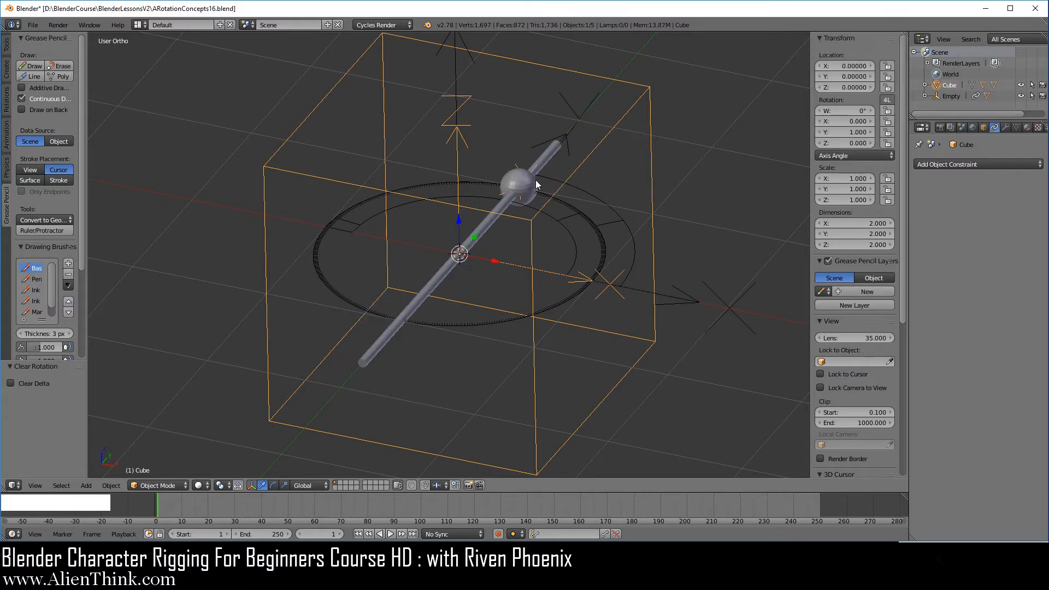
{"action": "left_click", "coordinate": [855, 154]}
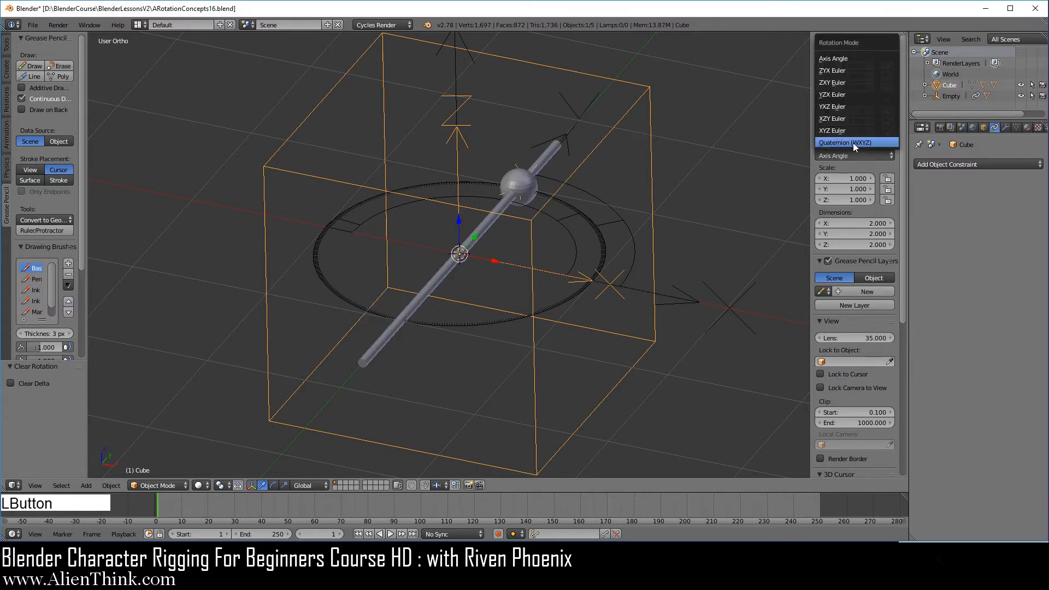
{"action": "left_click", "coordinate": [854, 143]}
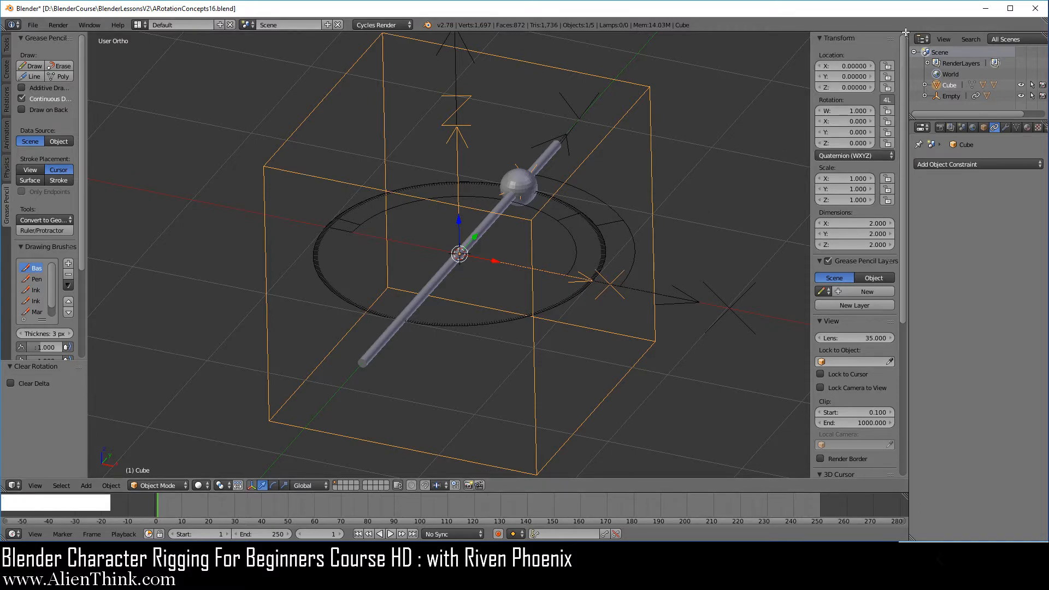
Split a new area above the 3D view and set it to the Graph Editor in Drivers mode.
{"action": "left_click_drag", "start_coordinate": [906, 34], "coordinate": [905, 132]}
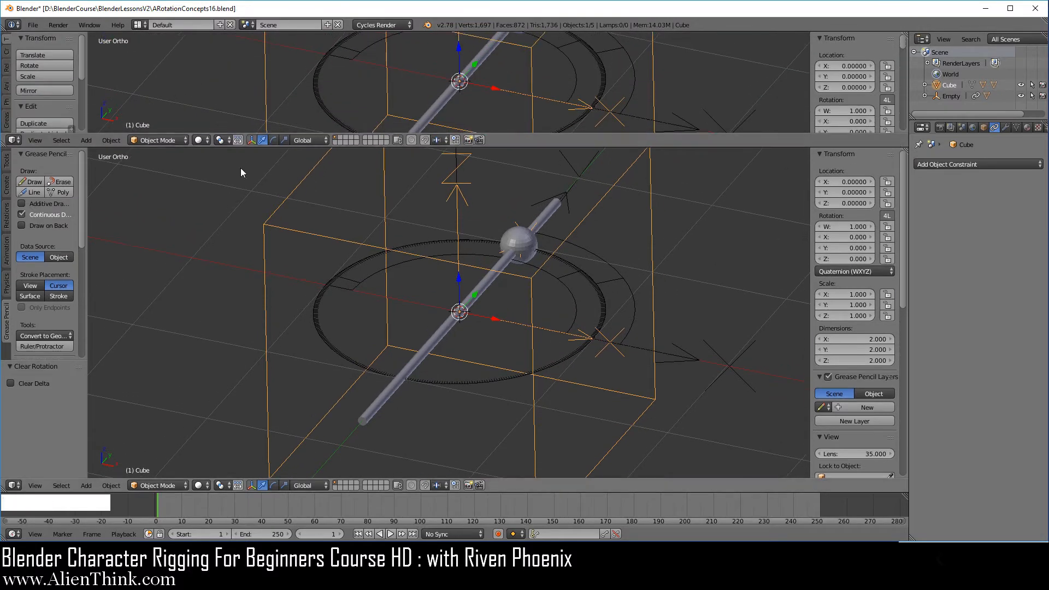
{"action": "left_click", "coordinate": [14, 140]}
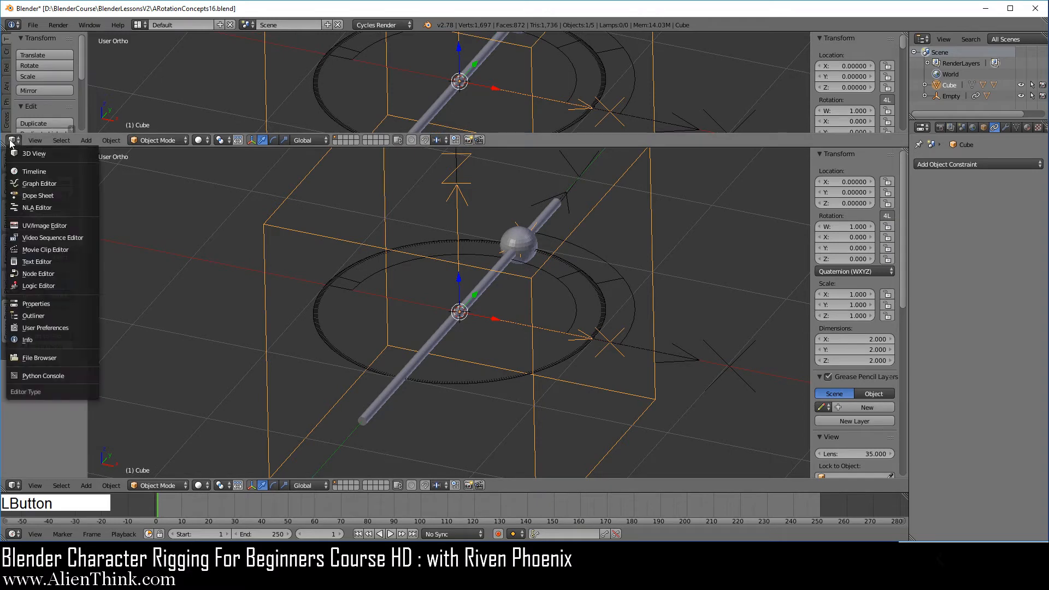
{"action": "left_click", "coordinate": [49, 182]}
{"action": "left_click", "coordinate": [182, 140]}
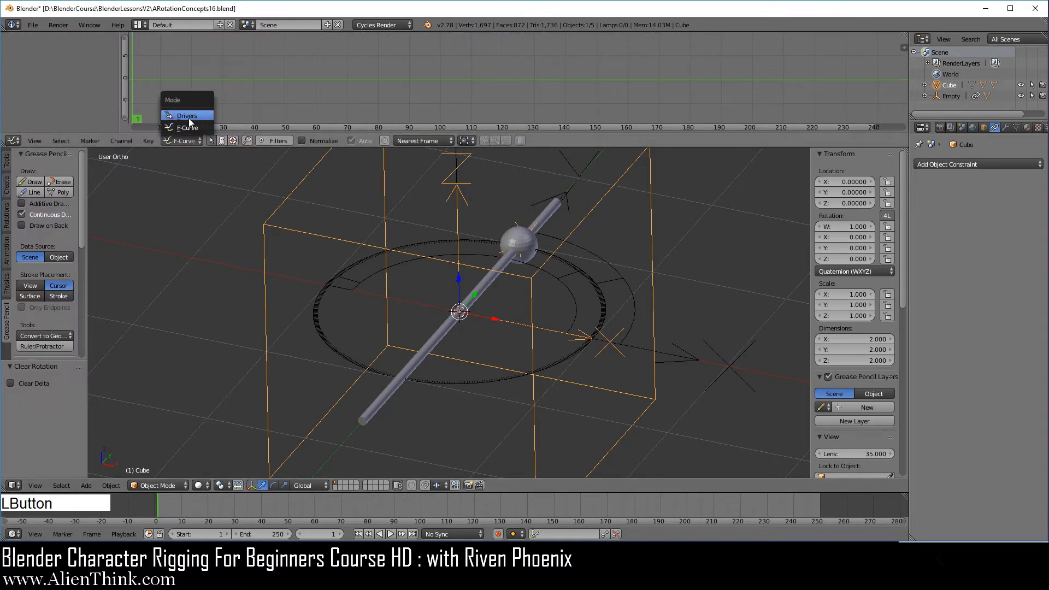
{"action": "left_click", "coordinate": [190, 121]}
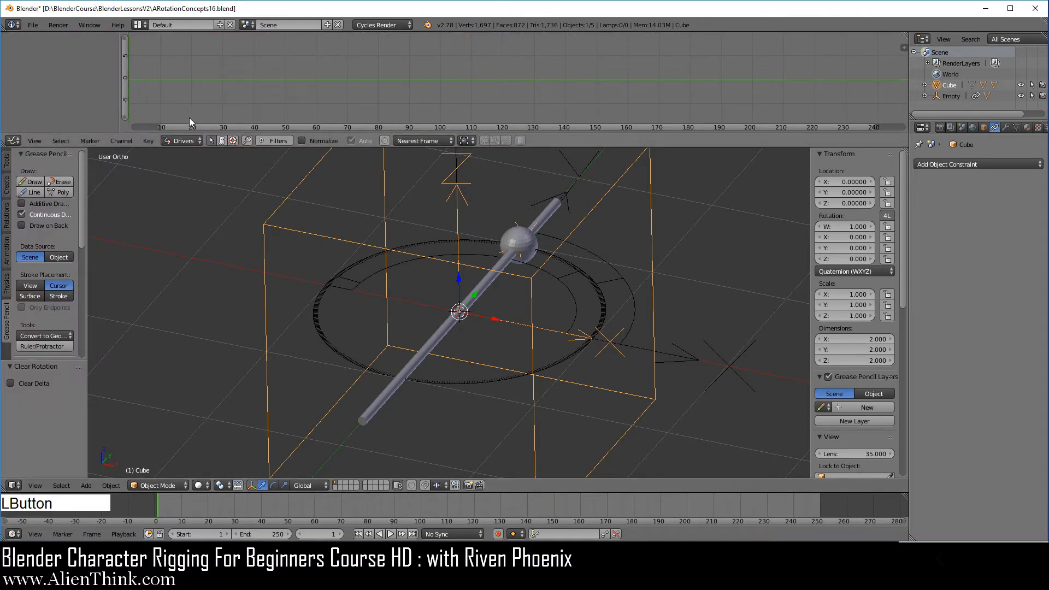
Select the sphere and open its X Location driver settings in the widened Drivers sidebar.
{"action": "right_click", "coordinate": [525, 241]}
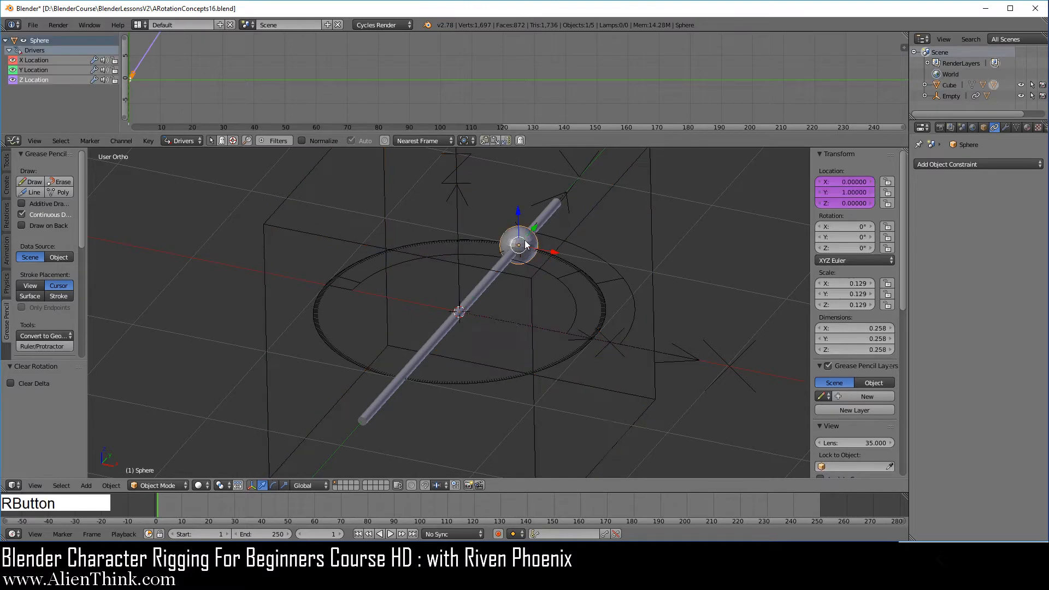
{"action": "left_click", "coordinate": [39, 60]}
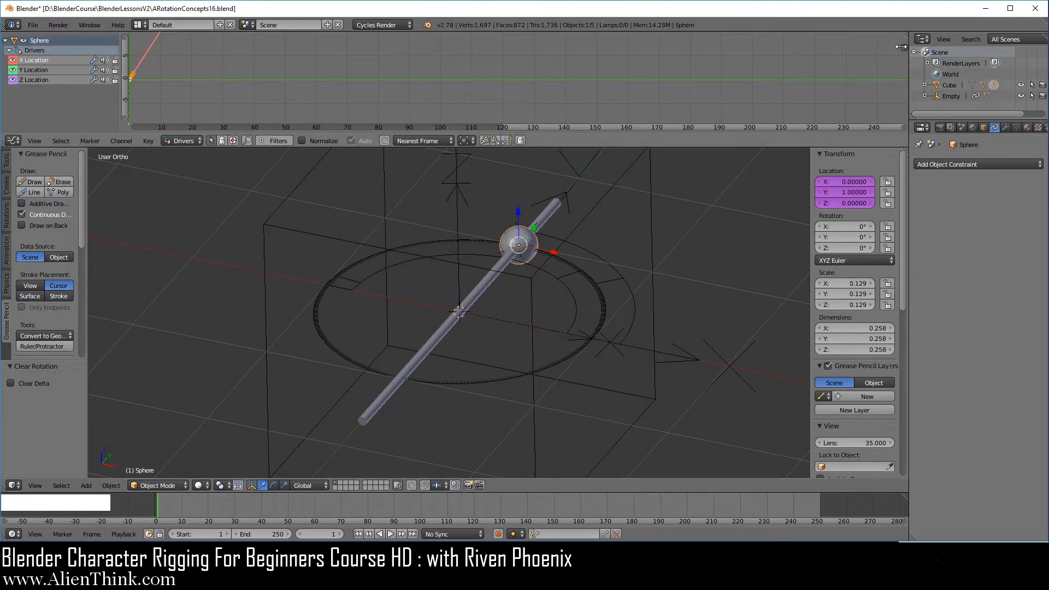
{"action": "left_click", "coordinate": [905, 47]}
{"action": "left_click_drag", "start_coordinate": [786, 77], "coordinate": [541, 76]}
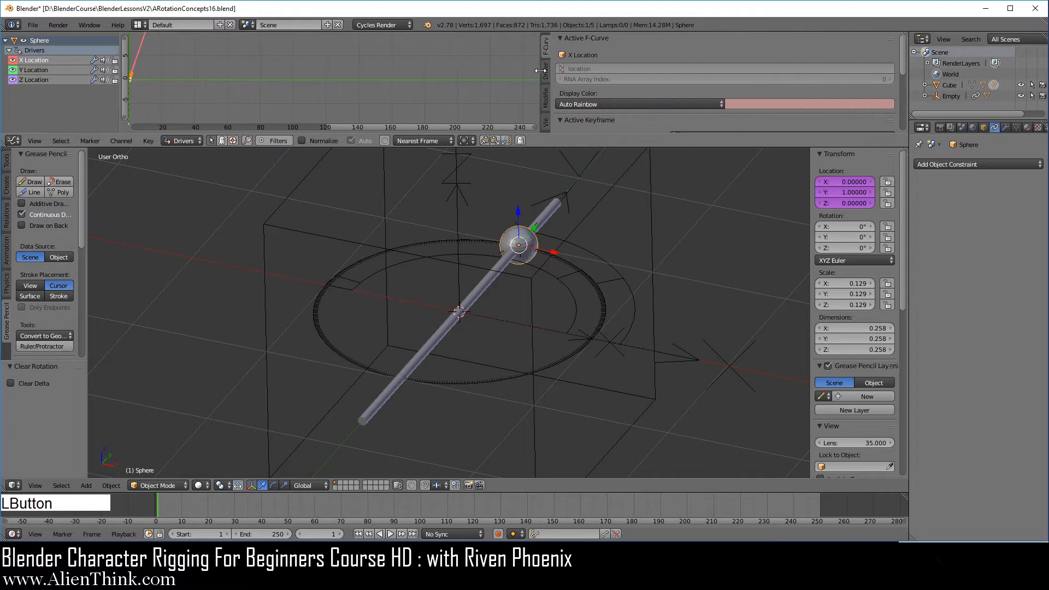
{"action": "left_click", "coordinate": [545, 70]}
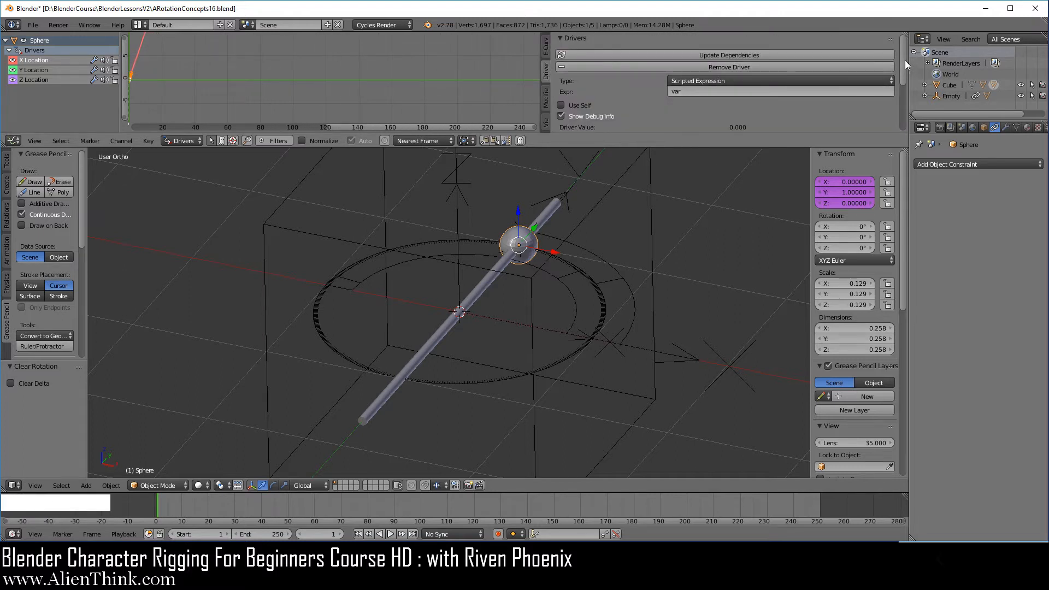
{"action": "left_click_drag", "start_coordinate": [905, 60], "coordinate": [906, 123]}
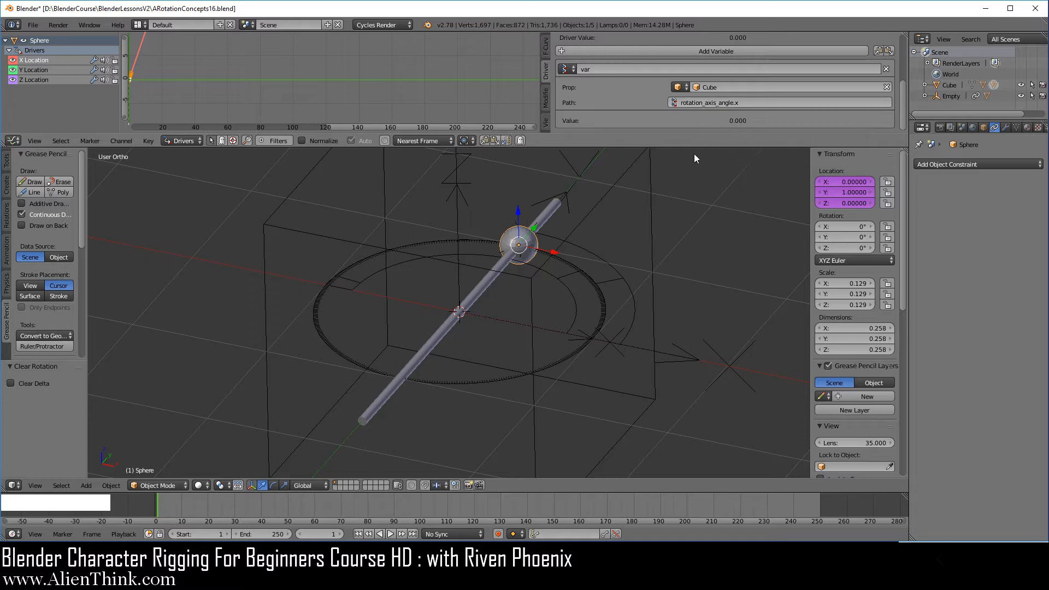
Select the cube and copy the data path of its quaternion X rotation value.
{"action": "right_click", "coordinate": [651, 213]}
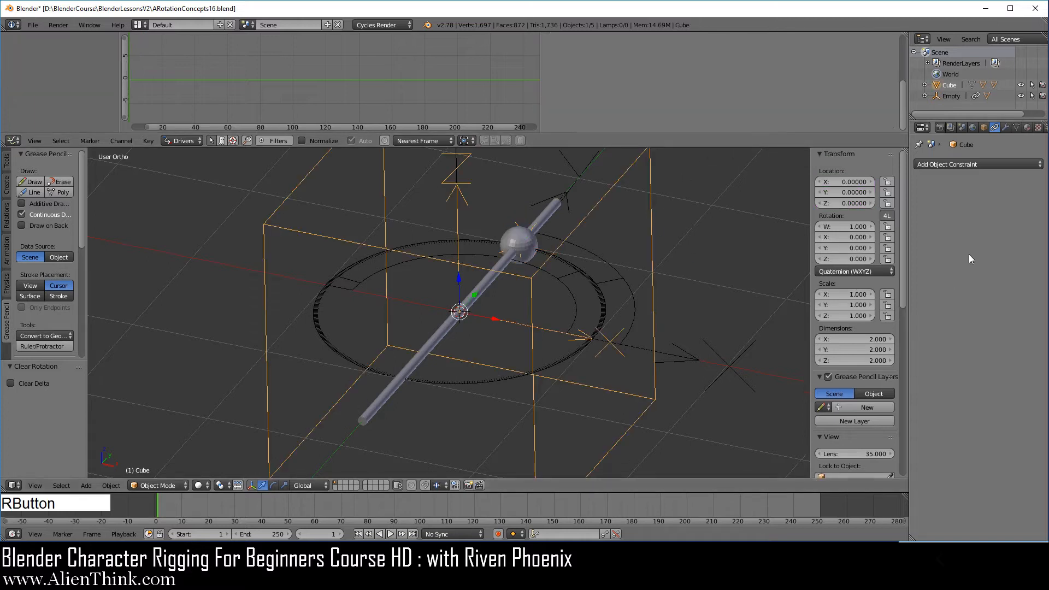
{"action": "right_click", "coordinate": [852, 236]}
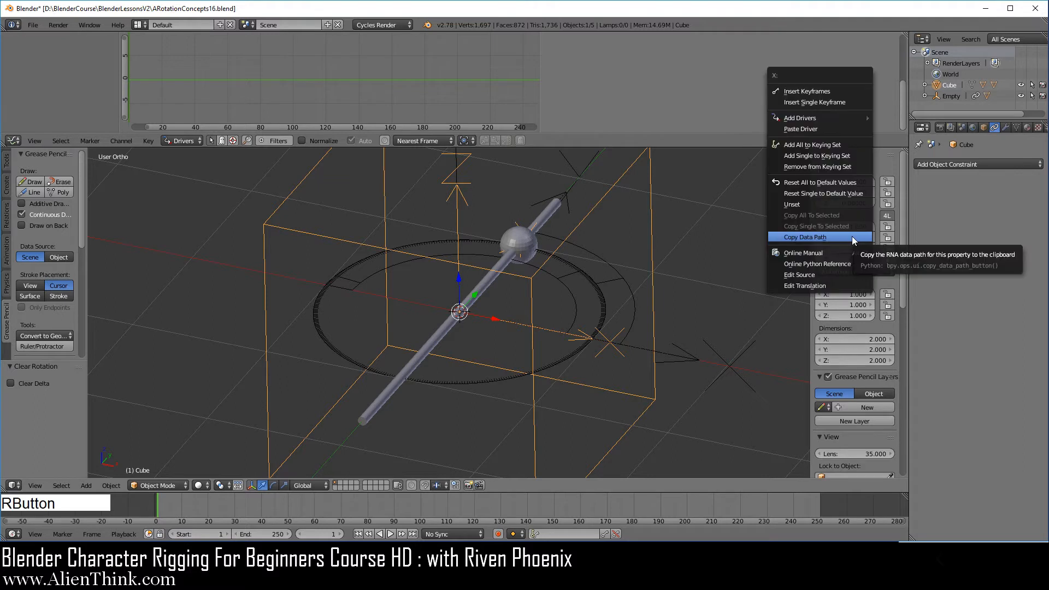
{"action": "left_click", "coordinate": [852, 236]}
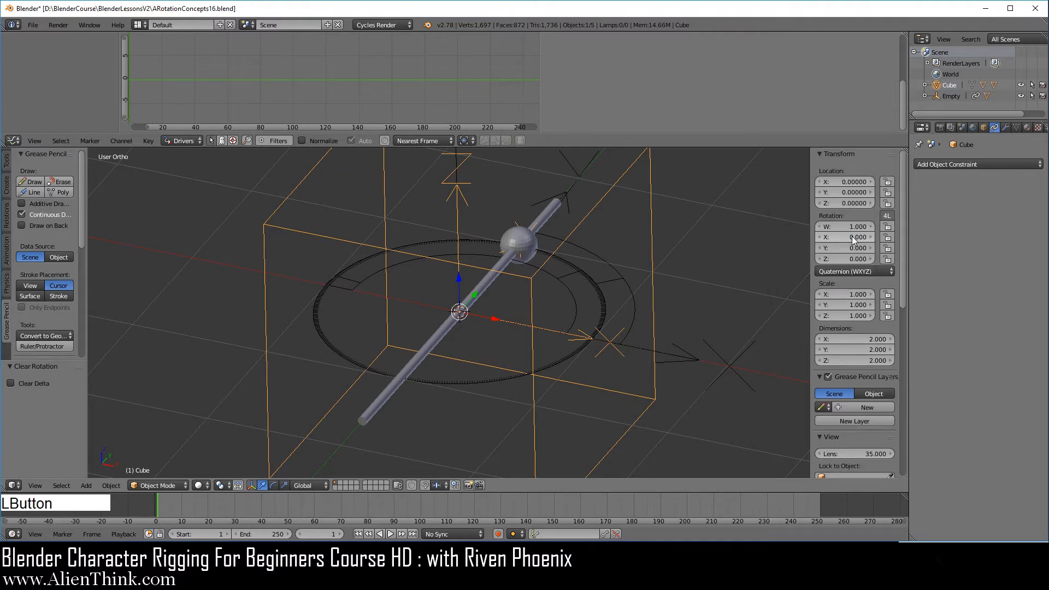
Select the sphere, set its X Location driver path to rotation_quaternion.x, and update the driver dependencies.
{"action": "right_click", "coordinate": [523, 245]}
{"action": "left_click", "coordinate": [42, 60]}
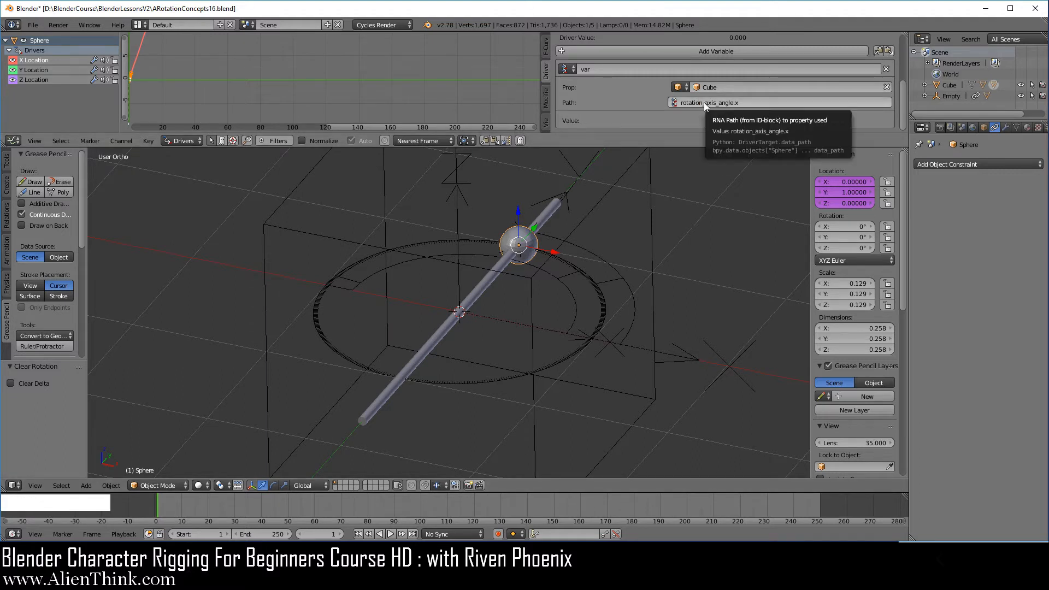
{"action": "type", "text": "rotation_quaternion"}
{"action": "left_click", "coordinate": [750, 115]}
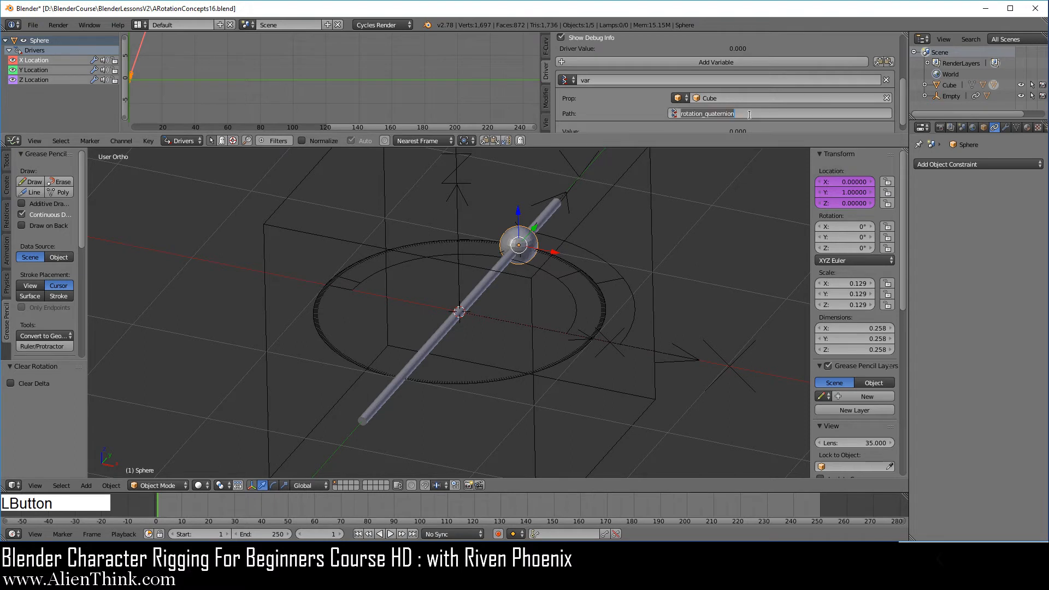
{"action": "type", "text": ".x"}
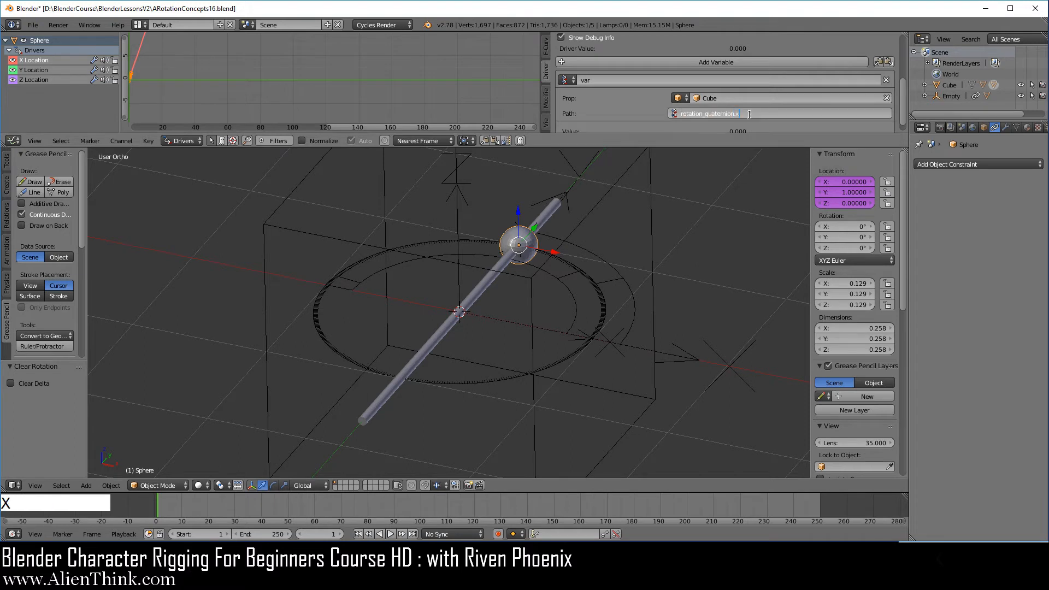
{"action": "key", "text": "Return"}
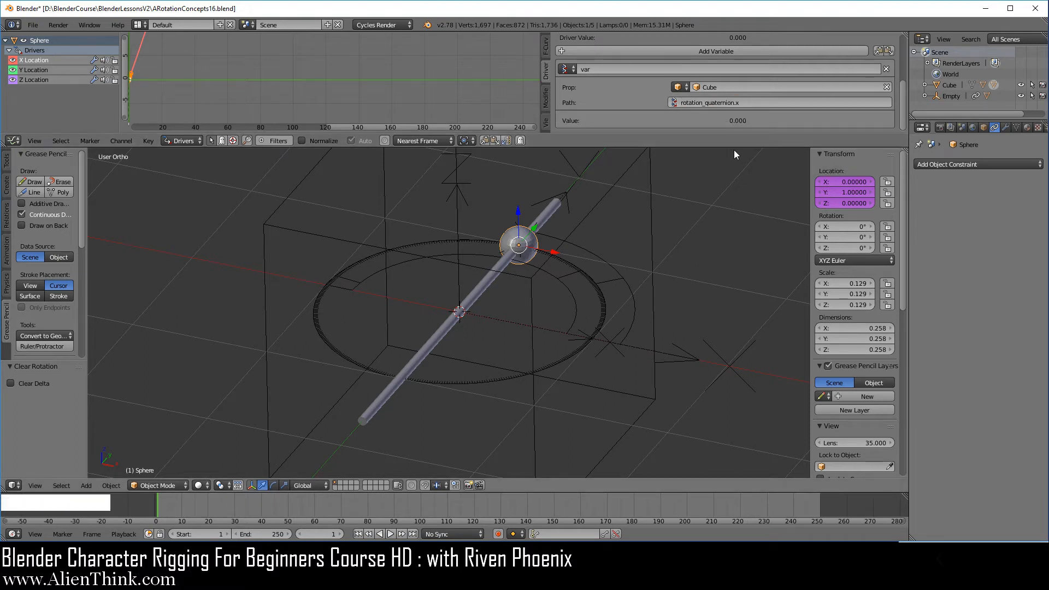
{"action": "left_click_drag", "start_coordinate": [730, 148], "coordinate": [729, 209]}
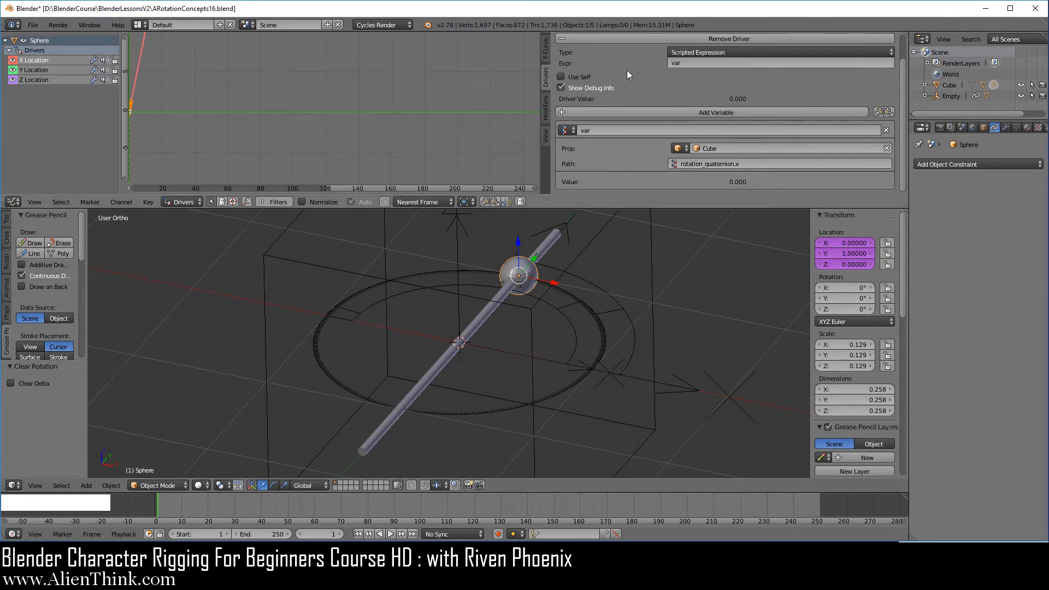
{"action": "scroll", "coordinate": [739, 70], "scroll_direction": "up", "scroll_amount": 2}
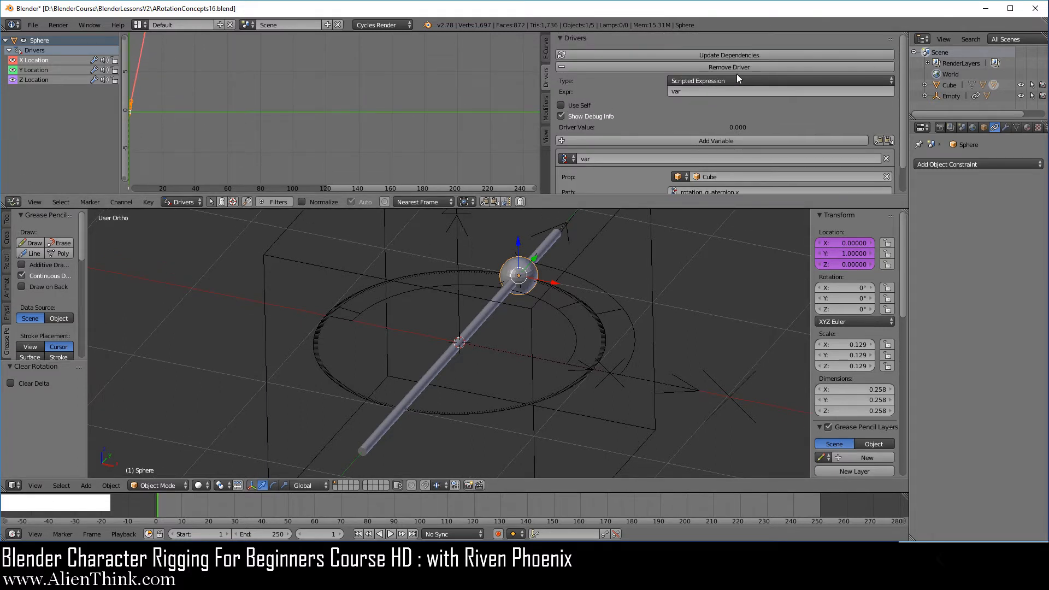
{"action": "left_click", "coordinate": [731, 53]}
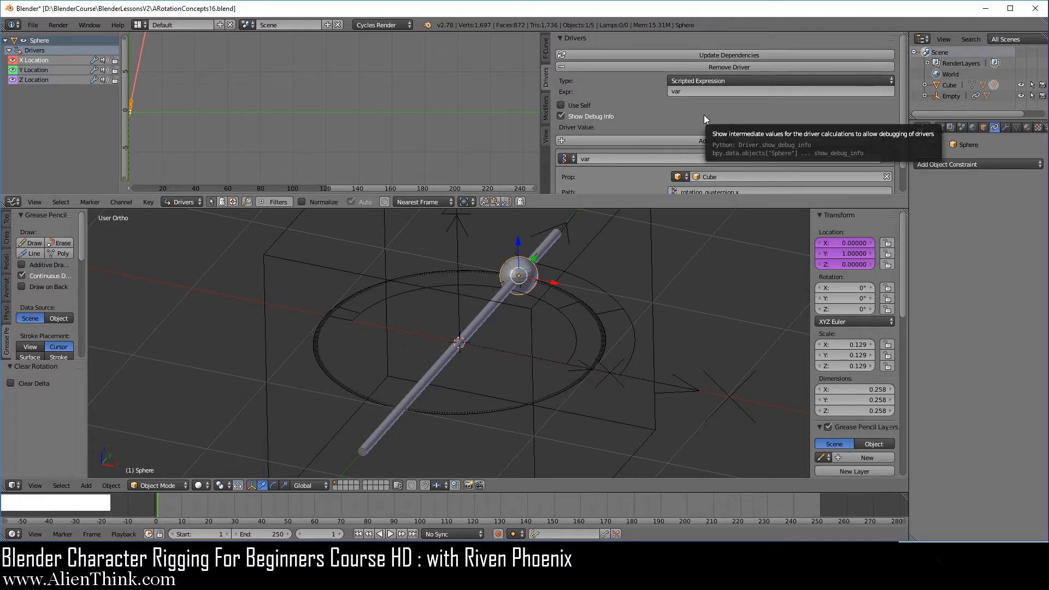
{"action": "scroll", "coordinate": [704, 115], "scroll_direction": "down", "scroll_amount": 1}
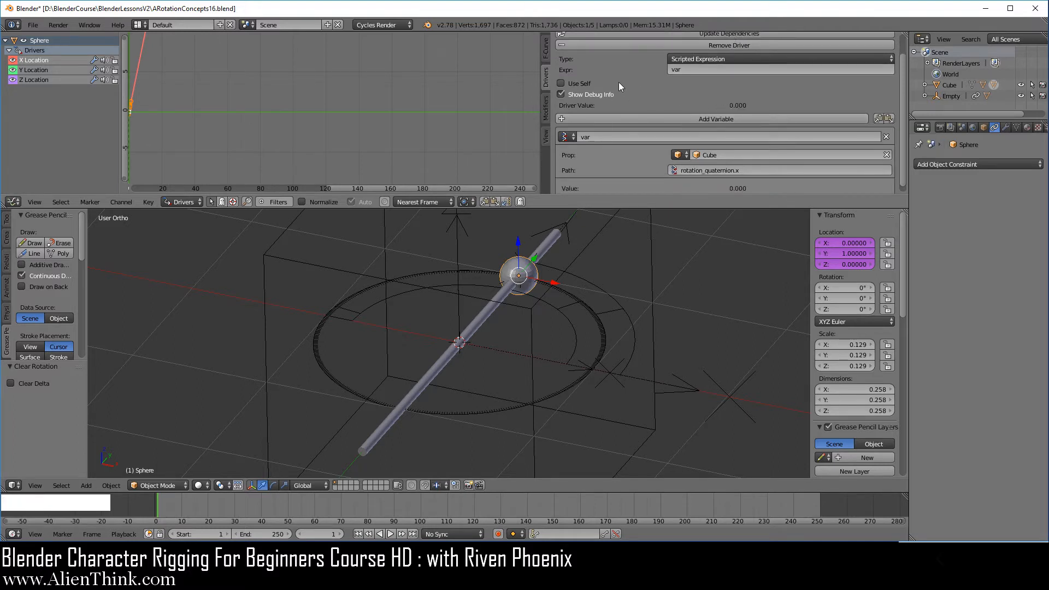
Set the sphere's Y Location driver path to rotation_quaternion.y and update the driver dependencies.
{"action": "left_click", "coordinate": [35, 70]}
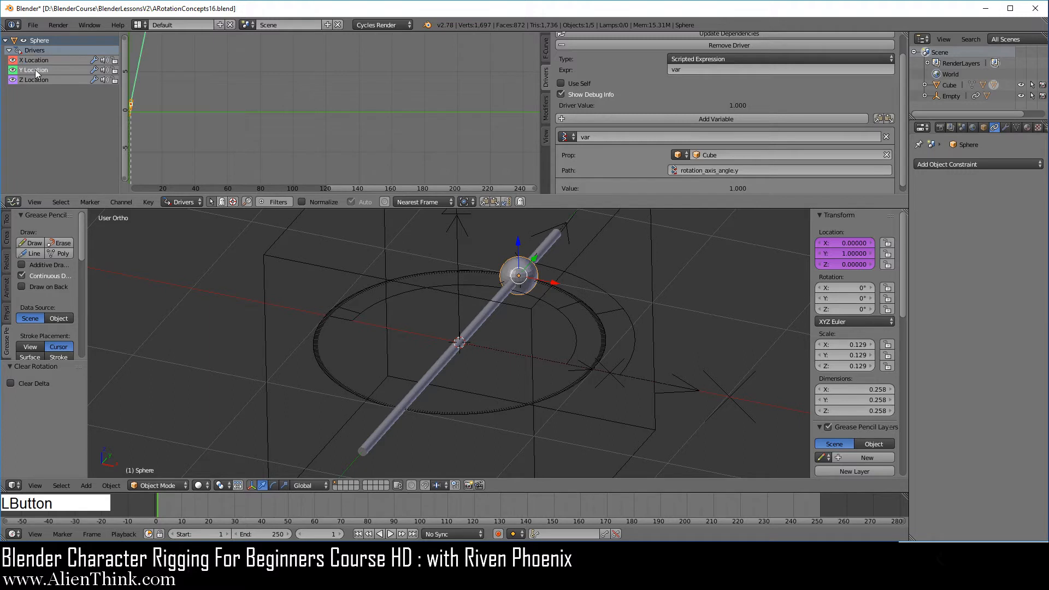
{"action": "type", "text": "rotation_quaternion"}
{"action": "left_click", "coordinate": [732, 181]}
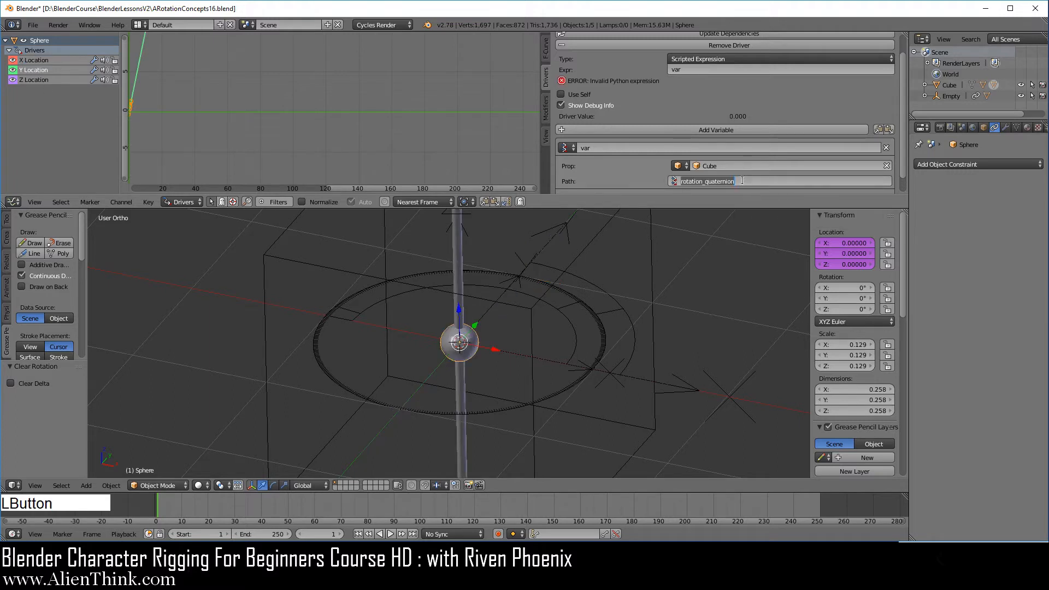
{"action": "type", "text": ".y"}
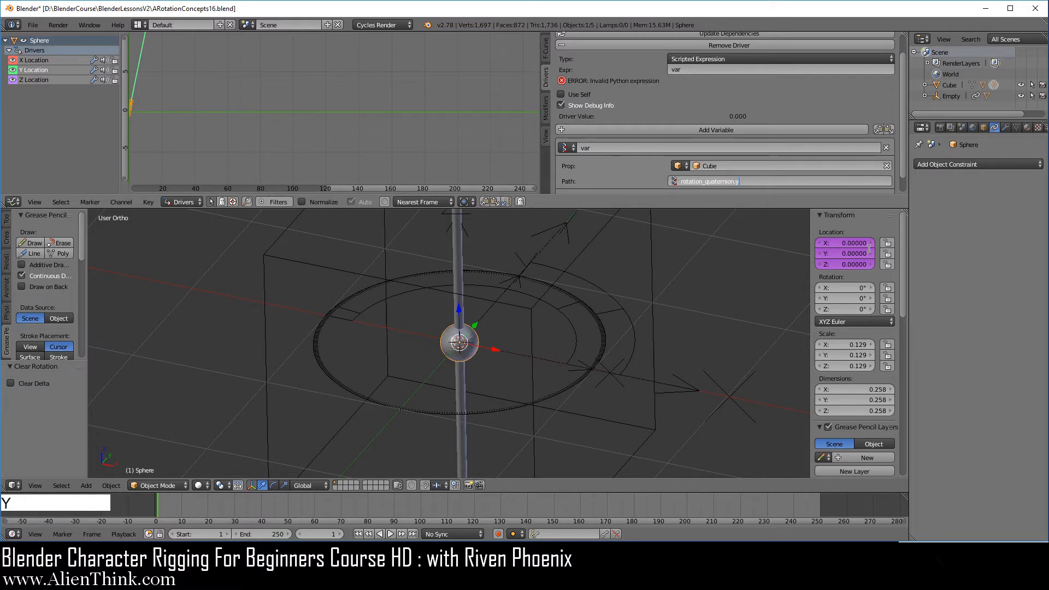
{"action": "key", "text": "Return"}
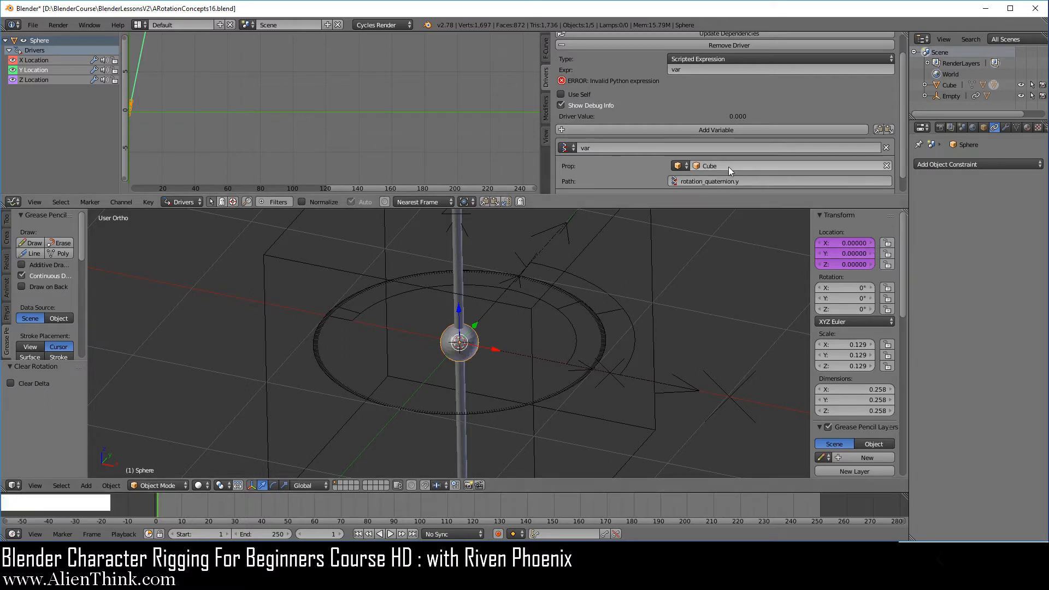
{"action": "scroll", "coordinate": [696, 109], "scroll_direction": "up", "scroll_amount": 2}
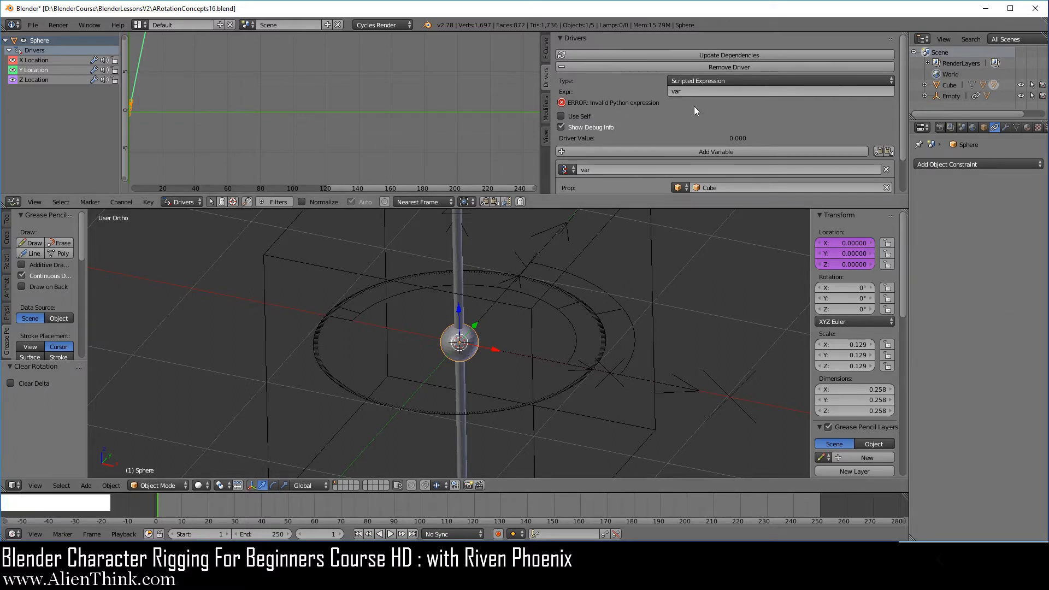
{"action": "left_click", "coordinate": [704, 54]}
{"action": "scroll", "coordinate": [677, 113], "scroll_direction": "down", "scroll_amount": 2}
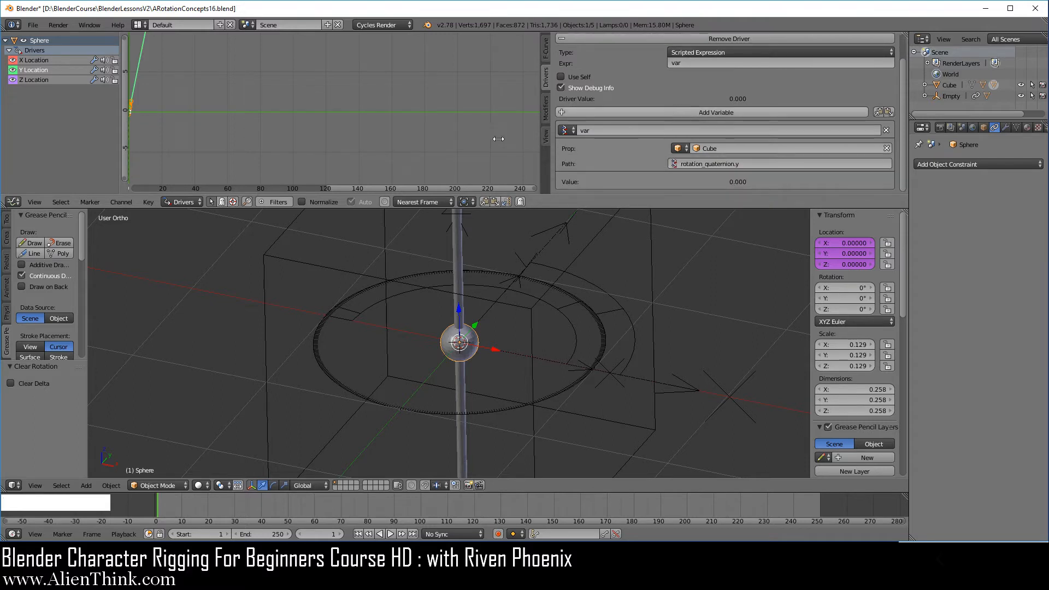
Set the sphere's Z Location driver path to rotation_quaternion.z and update the driver dependencies.
{"action": "left_click", "coordinate": [43, 80]}
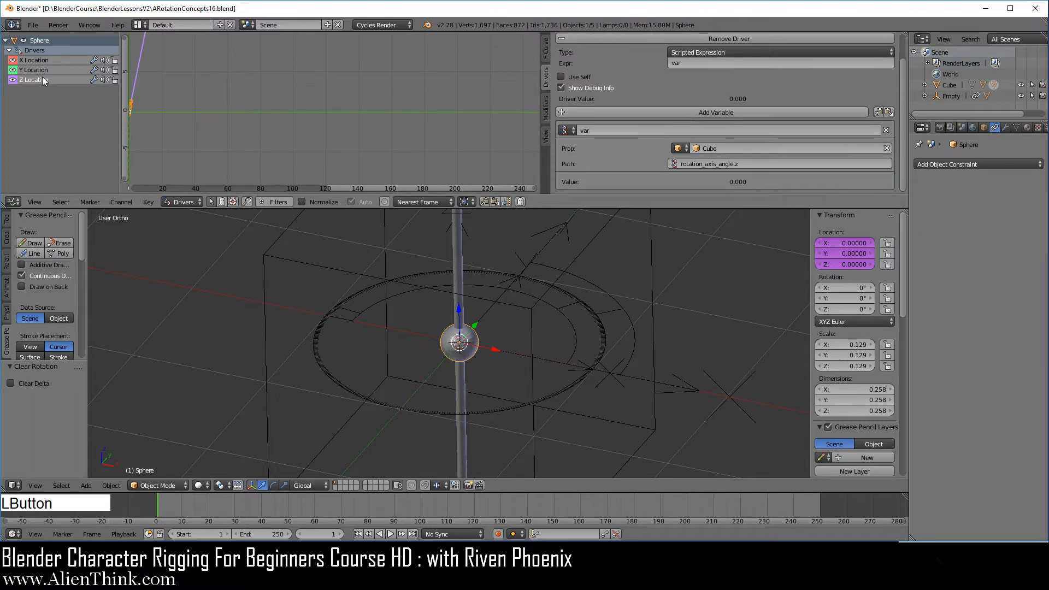
{"action": "type", "text": "rotation_quaternion"}
{"action": "left_click", "coordinate": [753, 176]}
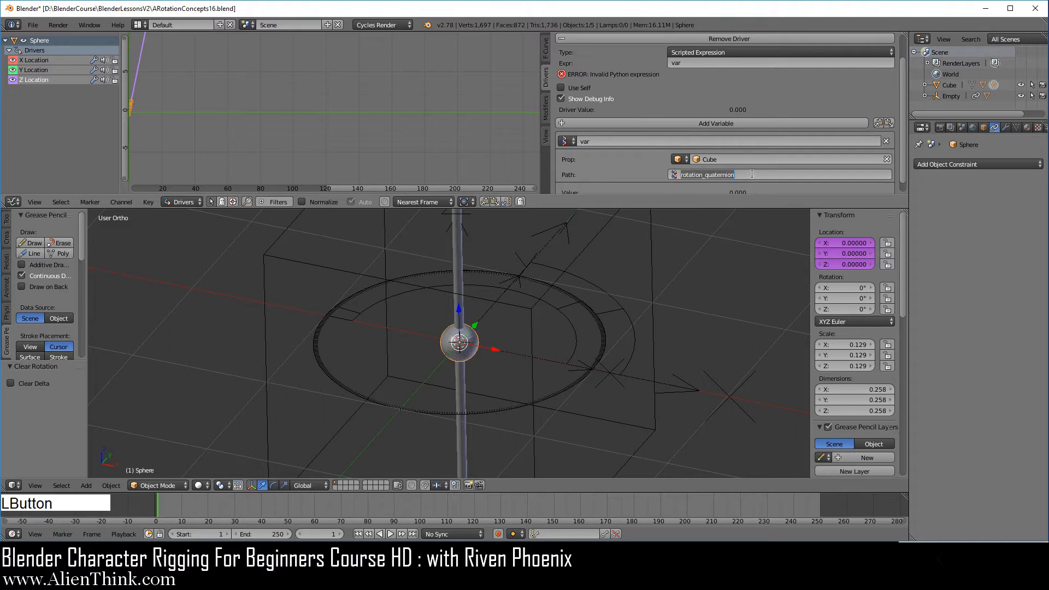
{"action": "key", "text": "End"}
{"action": "type", "text": ".z"}
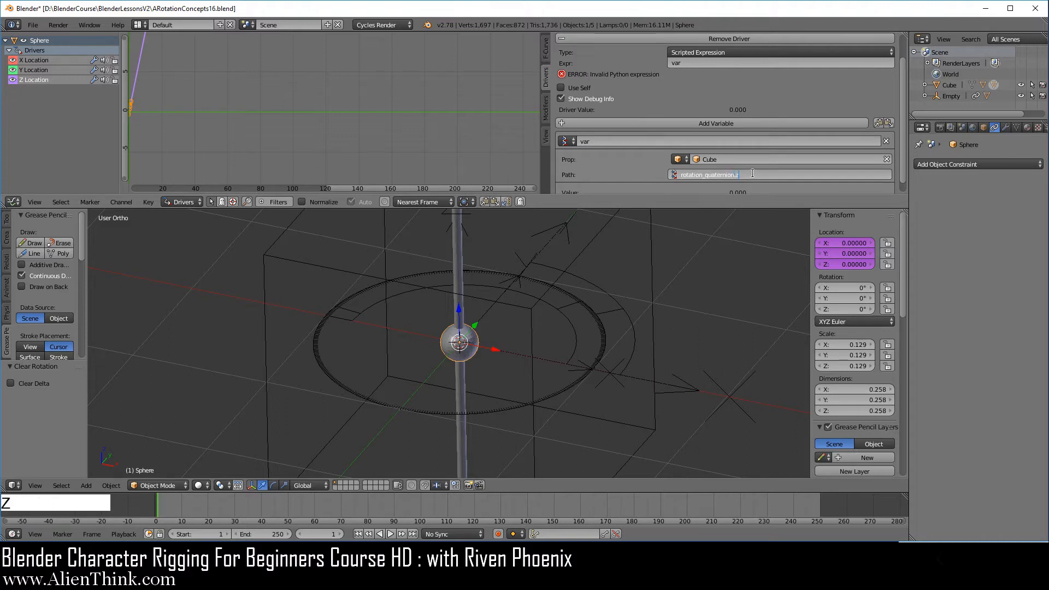
{"action": "key", "text": "Return"}
{"action": "scroll", "coordinate": [739, 103], "scroll_direction": "up", "scroll_amount": 2}
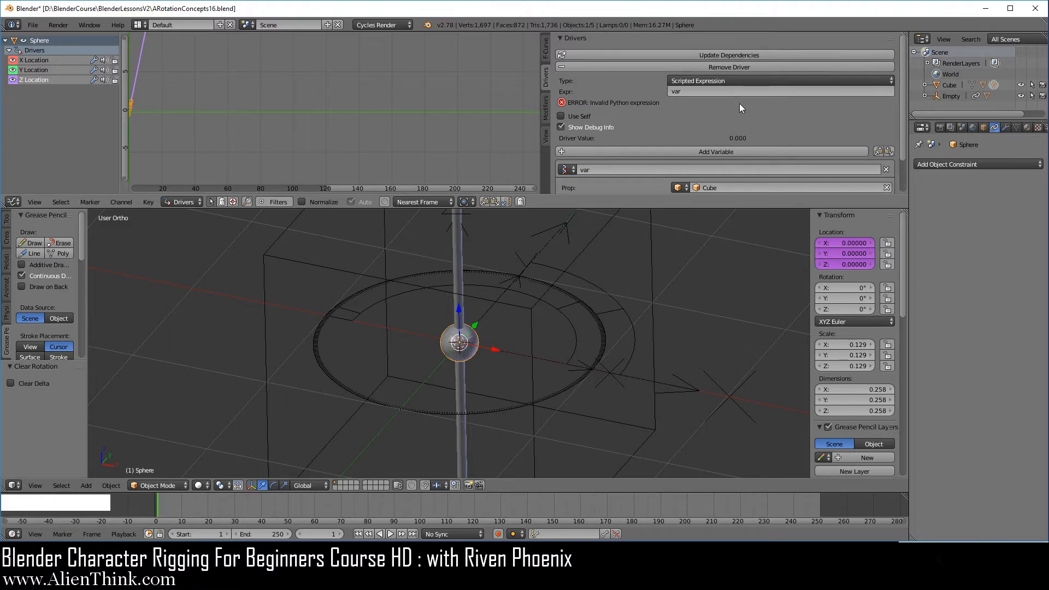
{"action": "left_click", "coordinate": [737, 54]}
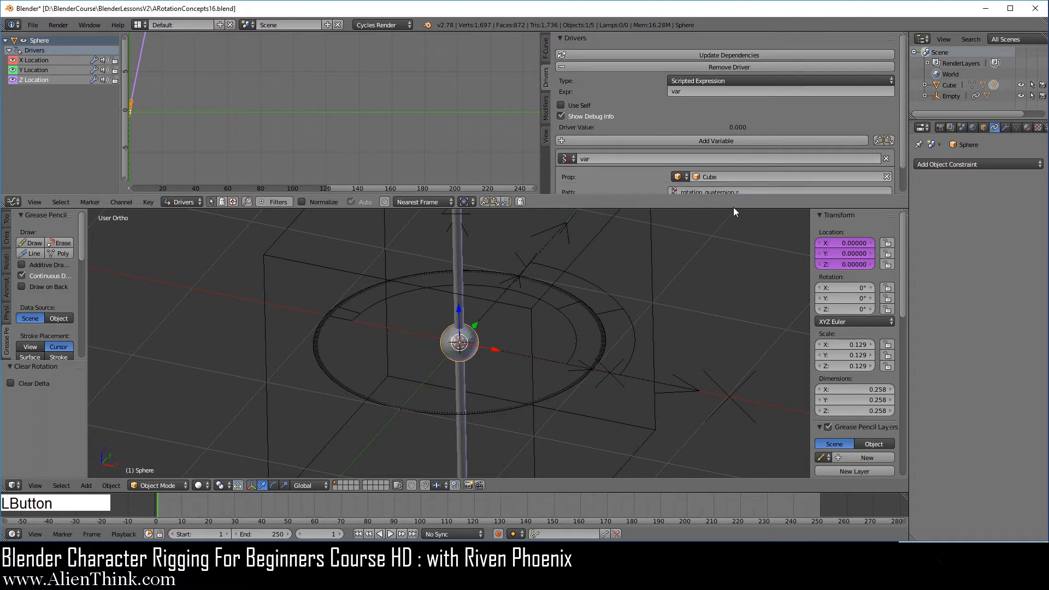
Select the cube and rotate it freely with trackball rotation.
{"action": "left_click_drag", "start_coordinate": [732, 208], "coordinate": [719, 87]}
{"action": "scroll", "coordinate": [582, 269], "scroll_direction": "down", "scroll_amount": 1}
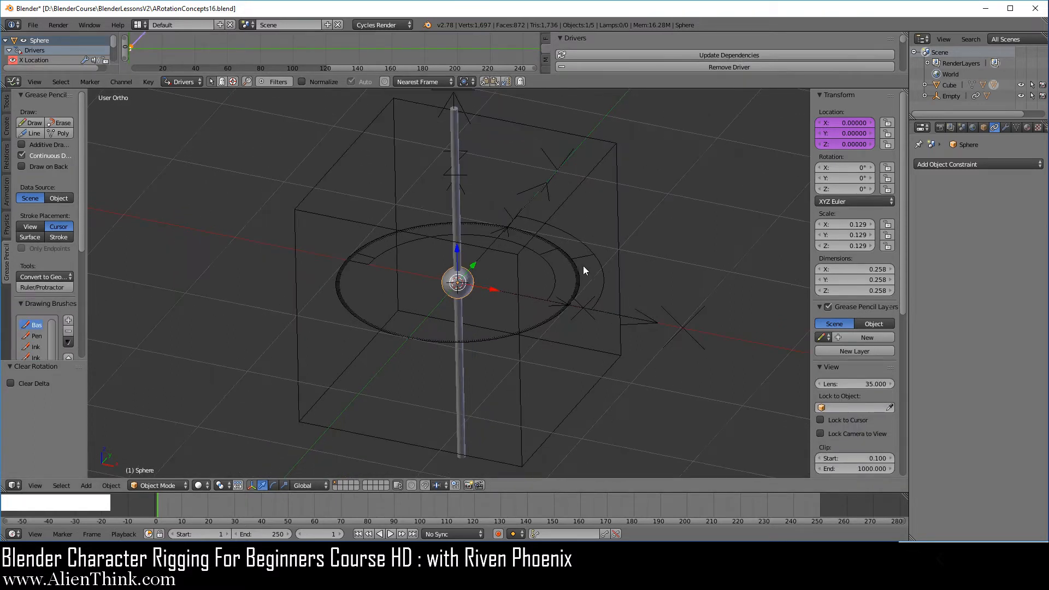
{"action": "right_click", "coordinate": [620, 201]}
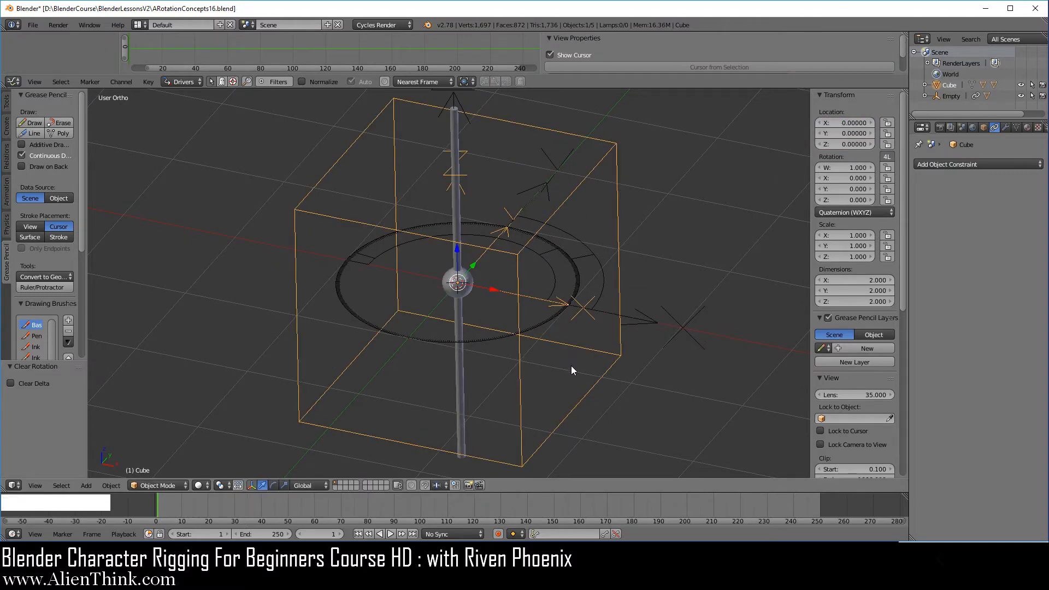
{"action": "key", "text": "r"}
{"action": "key", "text": "r"}
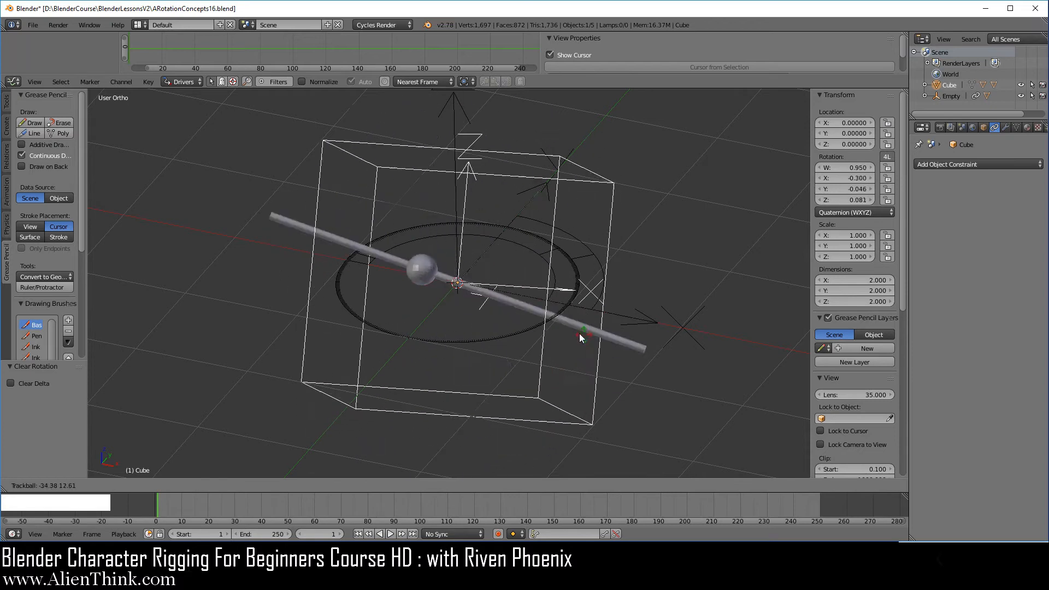
{"action": "right_click", "coordinate": [554, 360]}
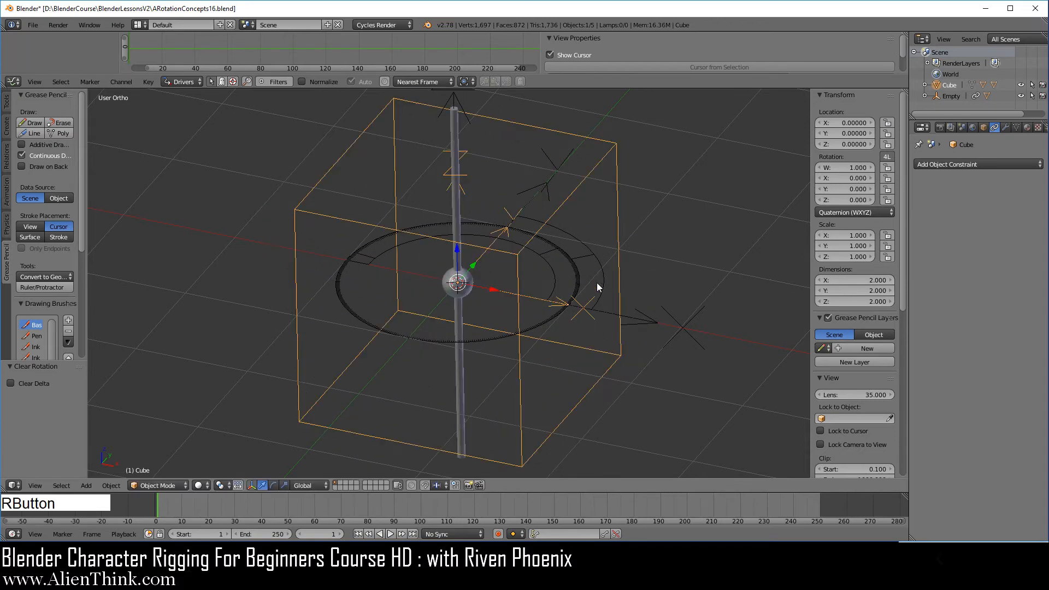
{"action": "key", "text": "r"}
{"action": "key", "text": "r"}
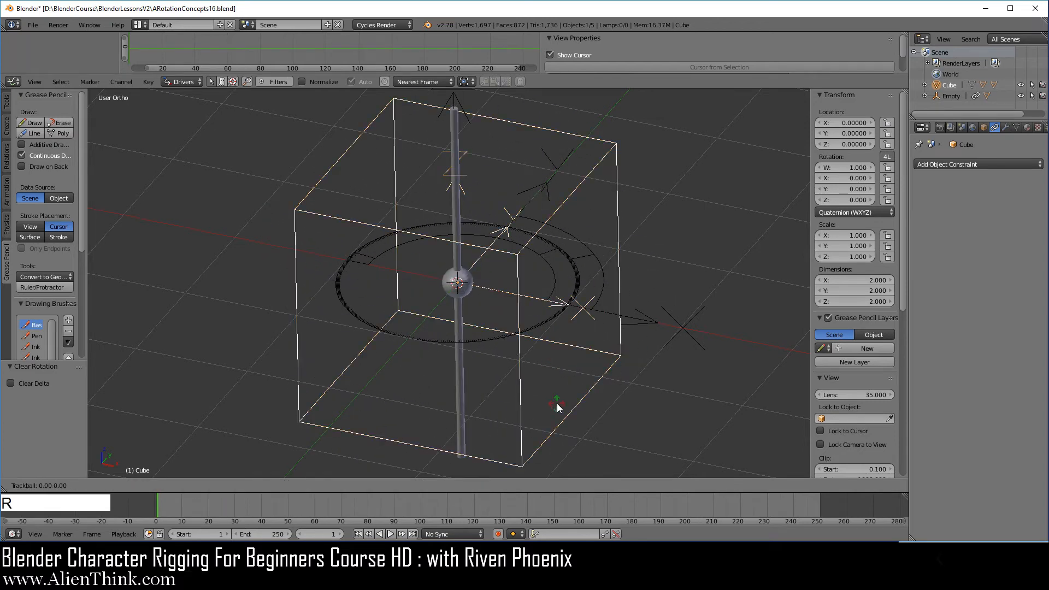
{"action": "left_click", "coordinate": [543, 379]}
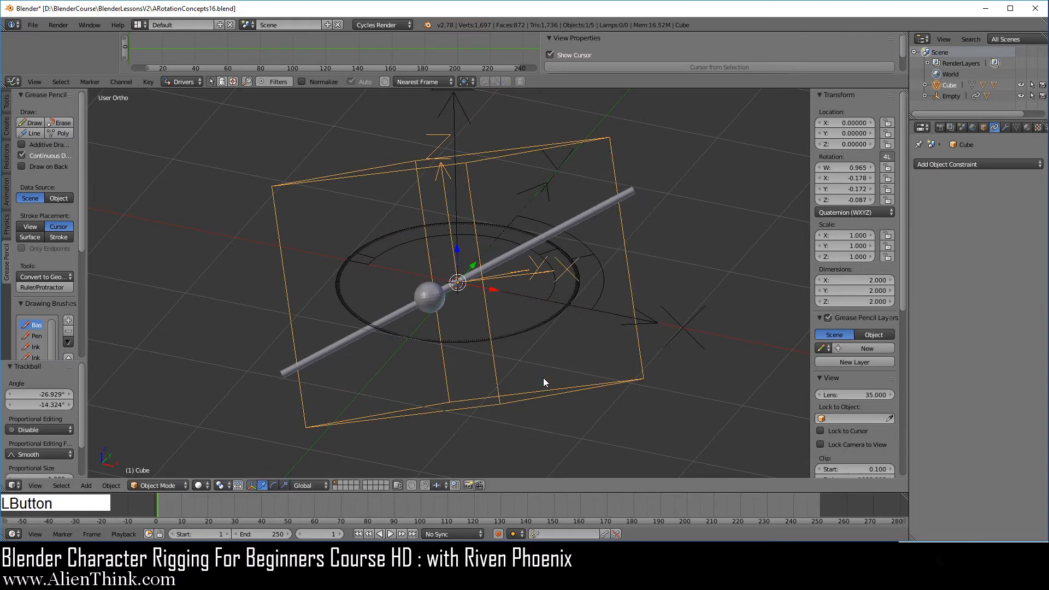
Switch to front orthographic view and trackball-rotate the cube further.
{"action": "key", "text": "KP_1"}
{"action": "key", "text": "r"}
{"action": "key", "text": "r"}
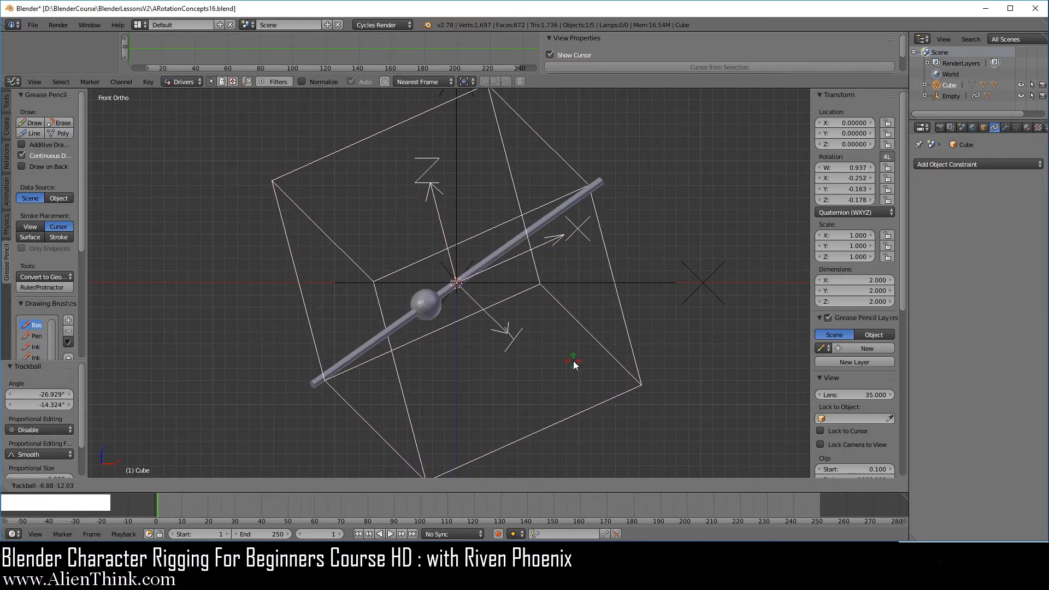
{"action": "left_click", "coordinate": [590, 362]}
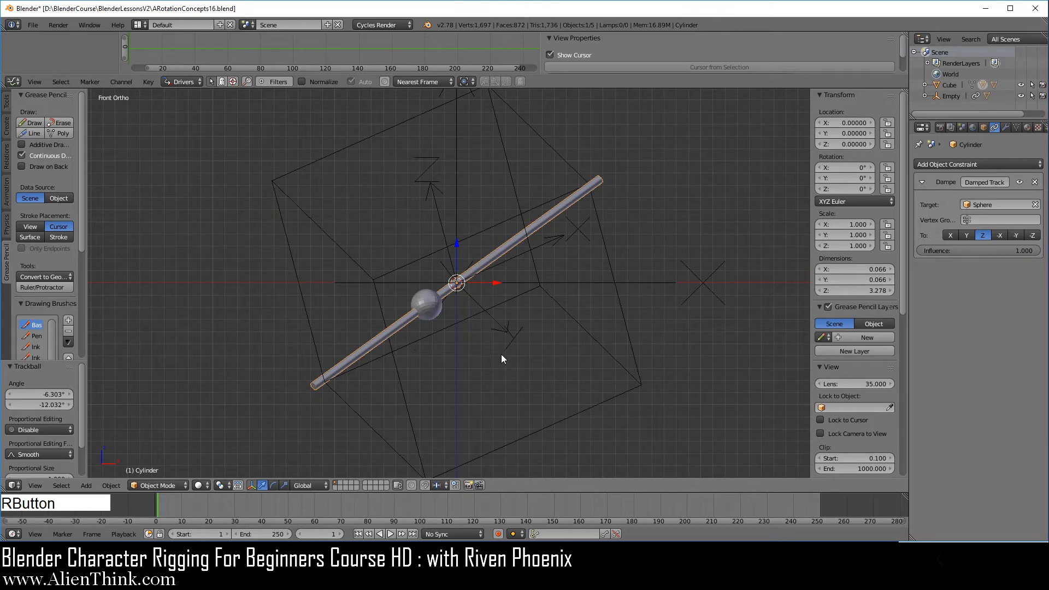
Duplicate the cylinder in place and apply its visual transform to the copy.
{"action": "key", "text": "shift+d"}
{"action": "right_click", "coordinate": [576, 305]}
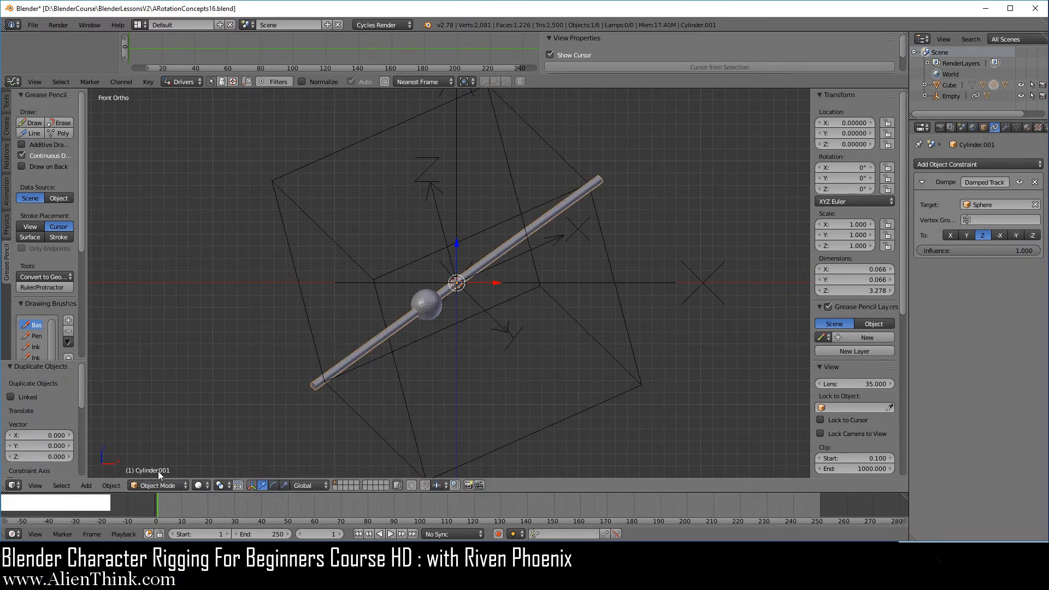
{"action": "key", "text": "ctrl+a"}
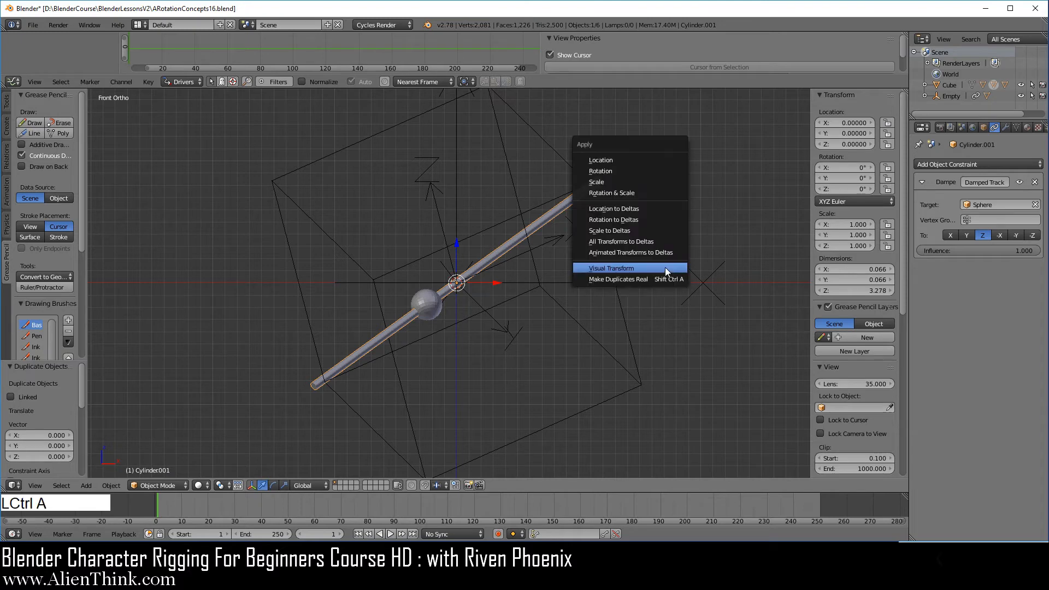
{"action": "left_click", "coordinate": [665, 267]}
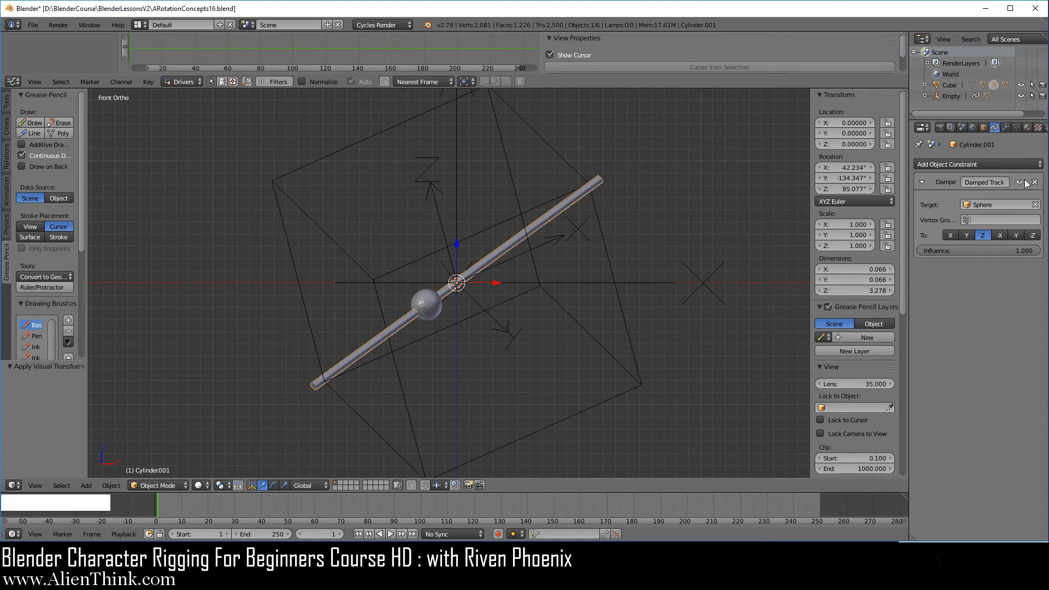
Duplicate the cube in place.
{"action": "right_click", "coordinate": [605, 253]}
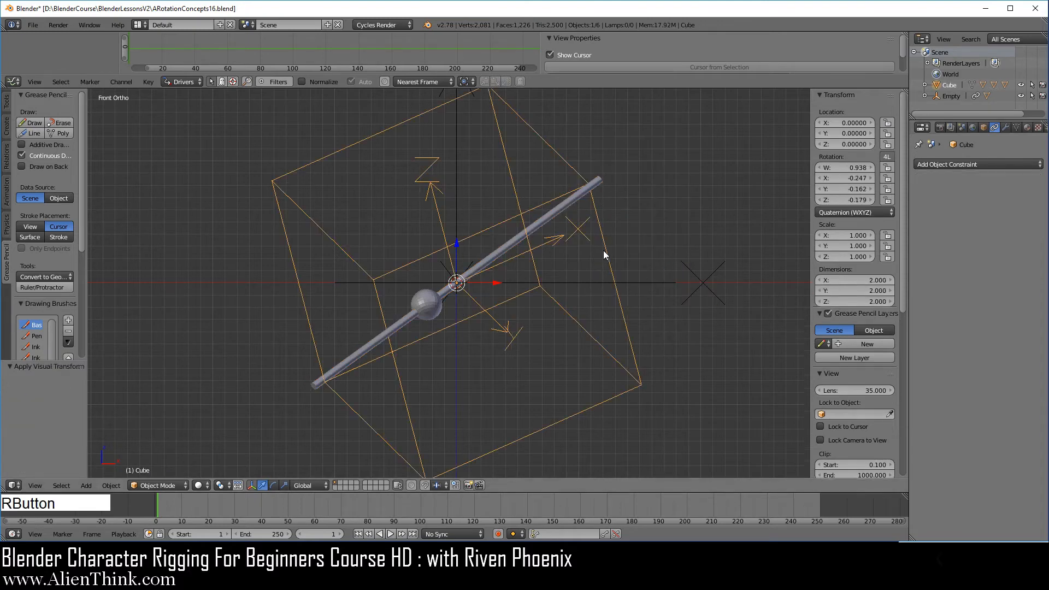
{"action": "key", "text": "shift+d"}
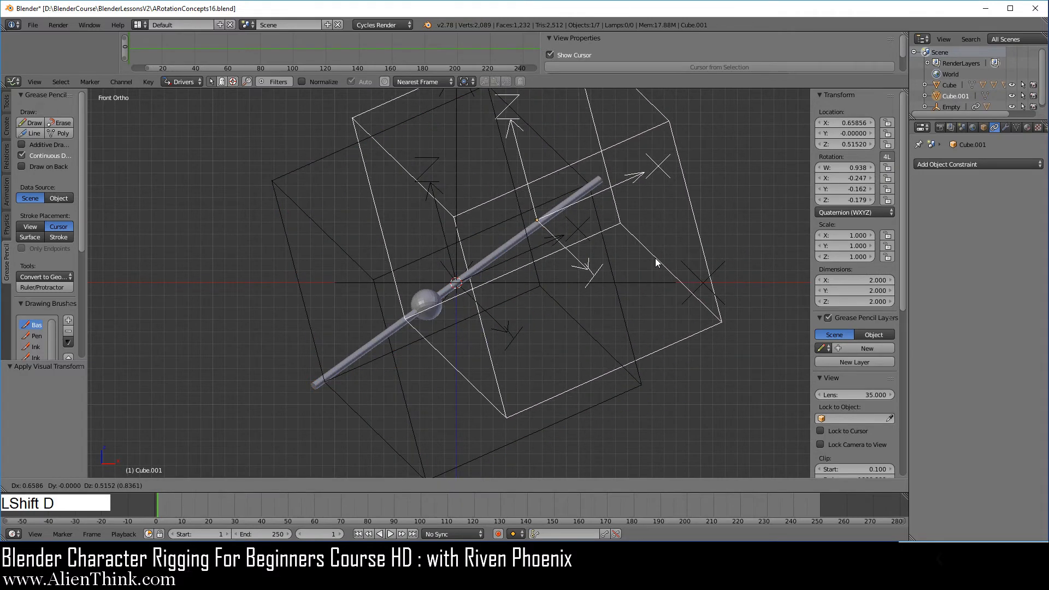
{"action": "right_click", "coordinate": [656, 258]}
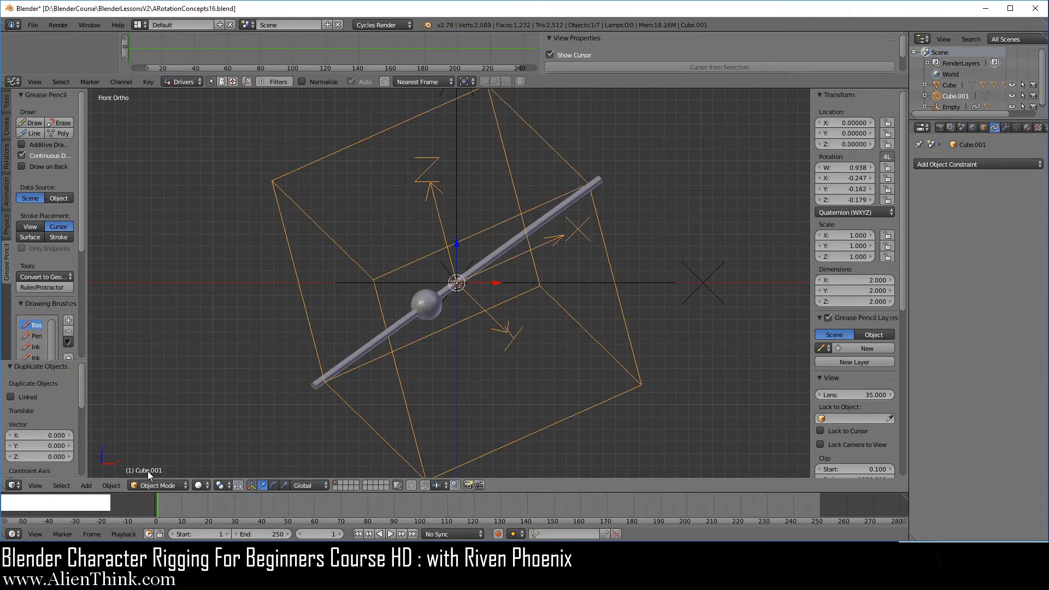
Clear the rotation of the original cube.
{"action": "right_click", "coordinate": [609, 255]}
{"action": "key", "text": "alt"}
{"action": "key", "text": "alt+r"}
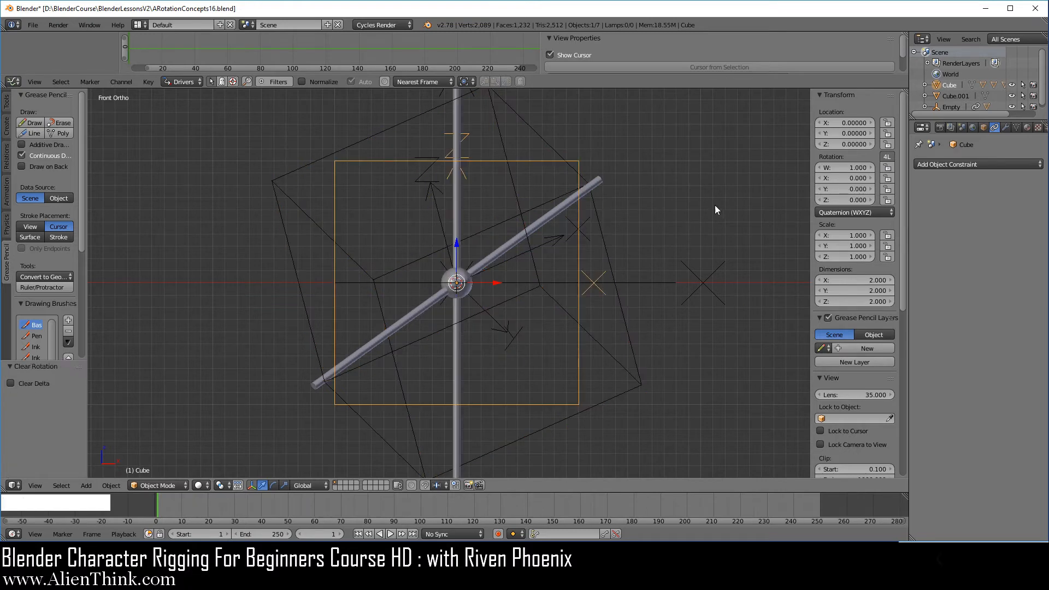
Parent the cylinder copy to the duplicated cube as an Object parent.
{"action": "right_click", "coordinate": [605, 249]}
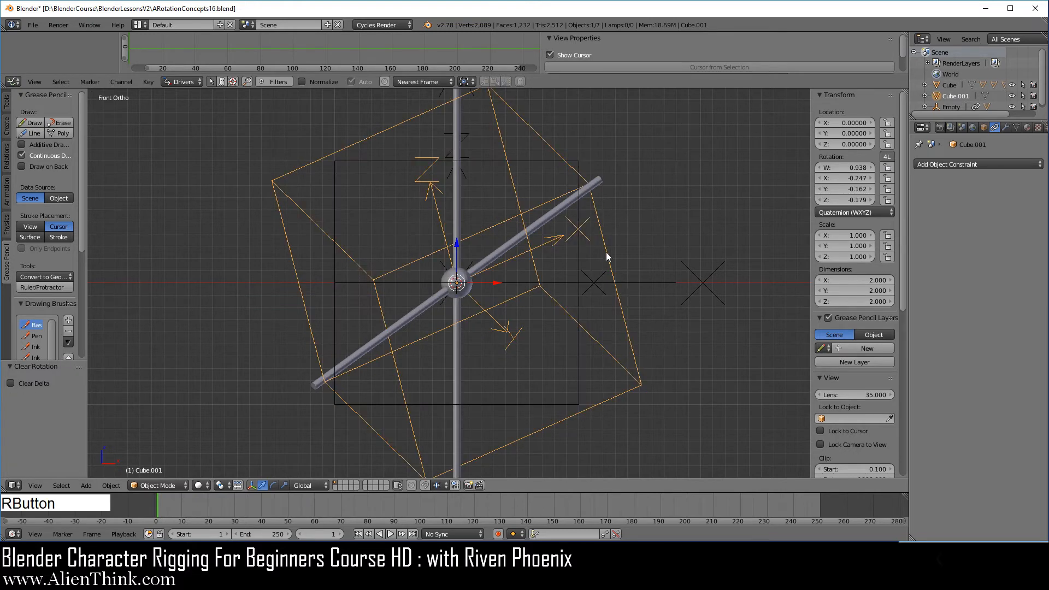
{"action": "key", "text": "shift"}
{"action": "right_click", "coordinate": [363, 346], "text": "shift"}
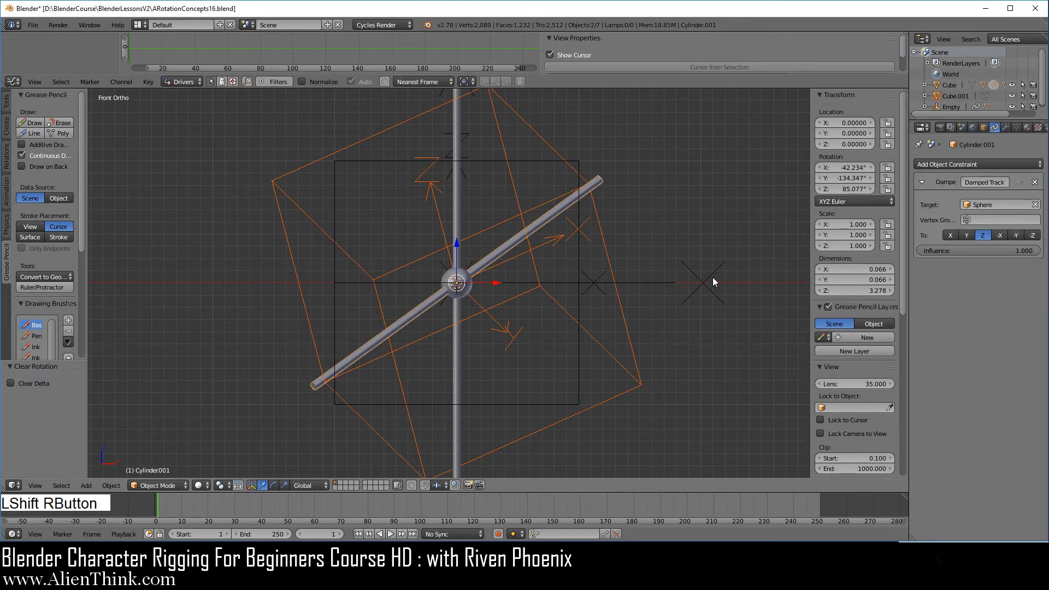
{"action": "key", "text": "ctrl+p"}
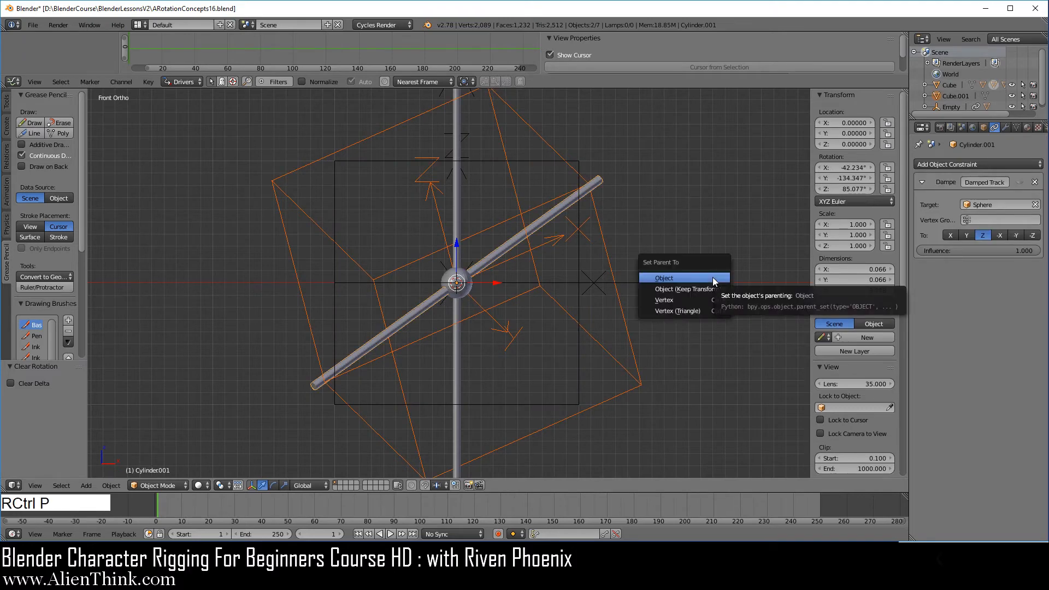
{"action": "left_click", "coordinate": [713, 278]}
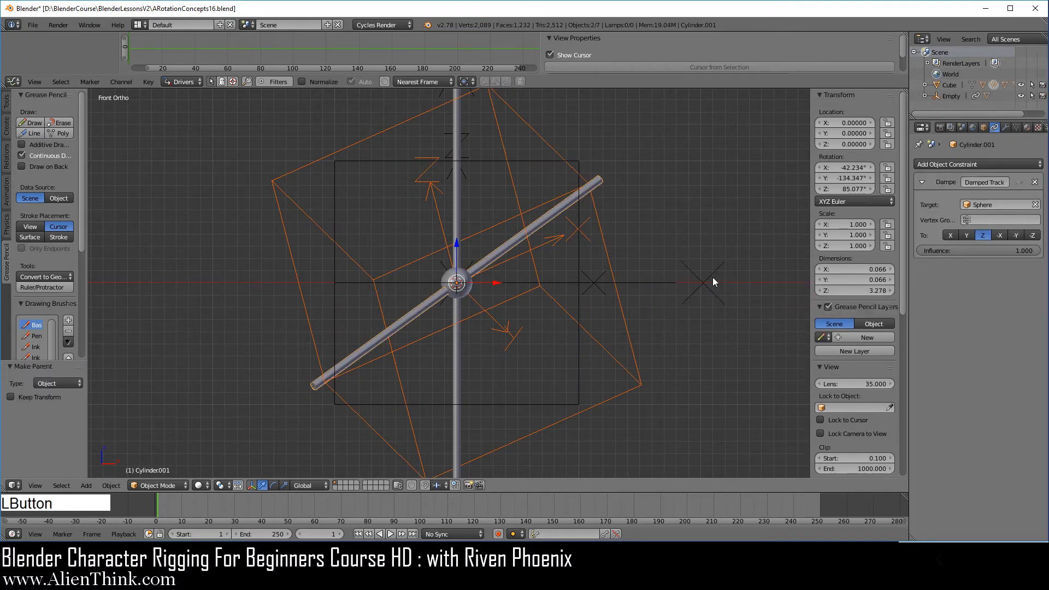
{"action": "right_click", "coordinate": [365, 356]}
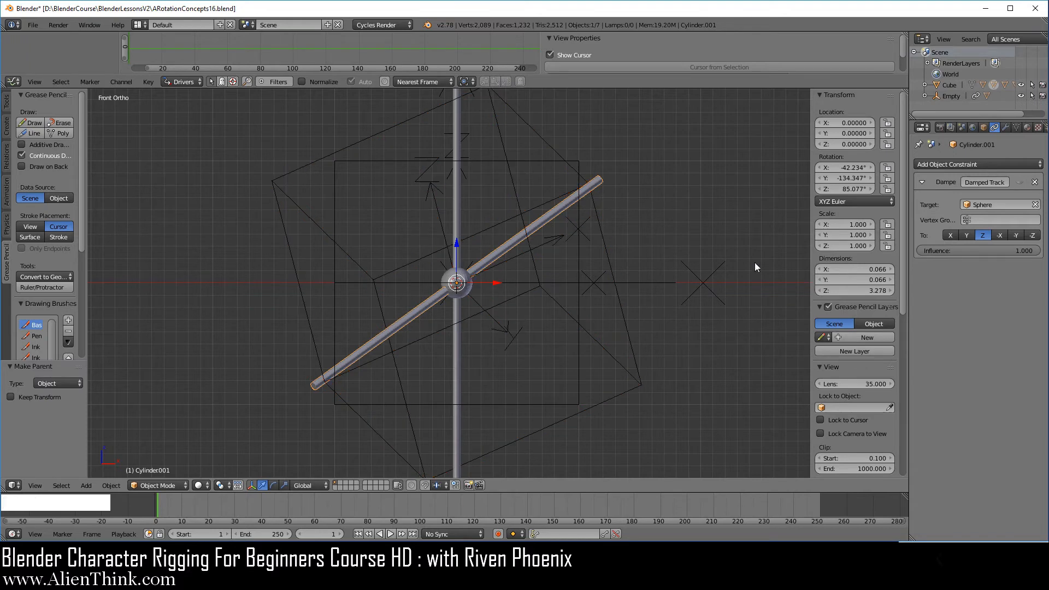
{"action": "key", "text": "r"}
{"action": "key", "text": "z"}
{"action": "key", "text": "z"}
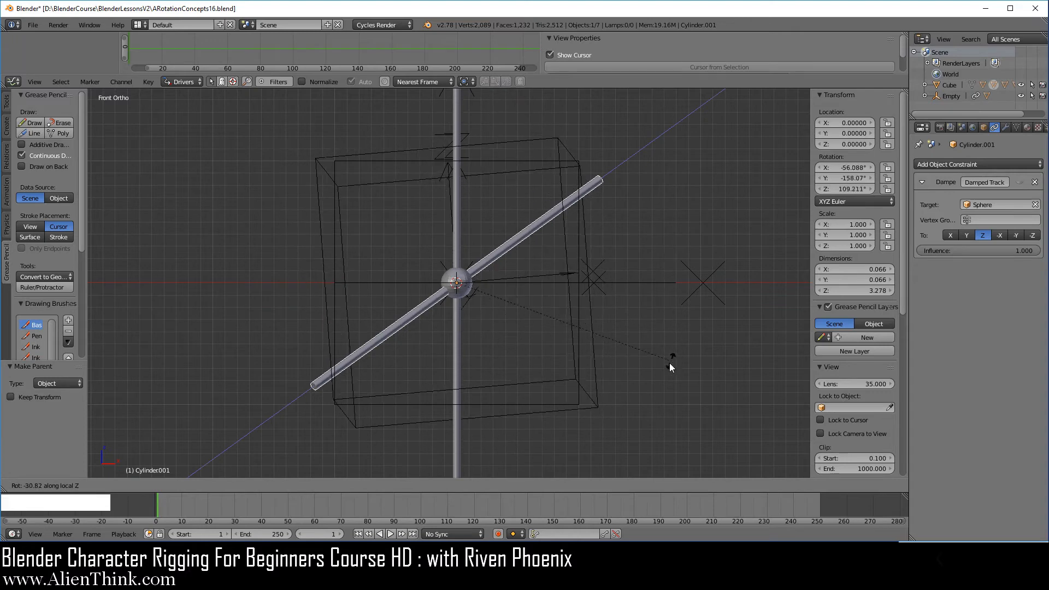
{"action": "right_click", "coordinate": [642, 388]}
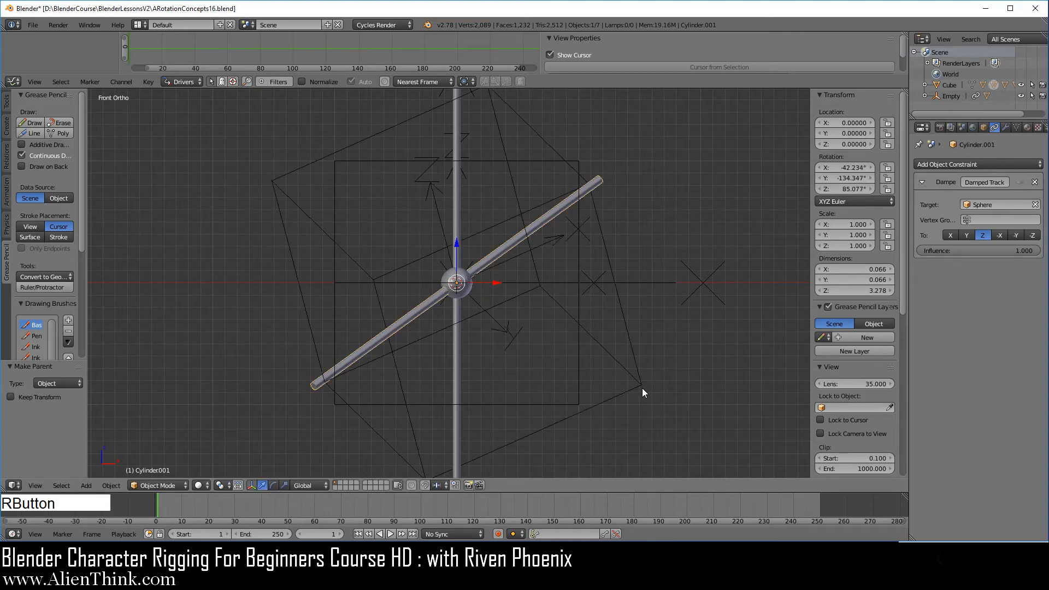
Copy the duplicated cube's quaternion W value and compute twice its inverse cosine in Calculator.
{"action": "right_click", "coordinate": [605, 233]}
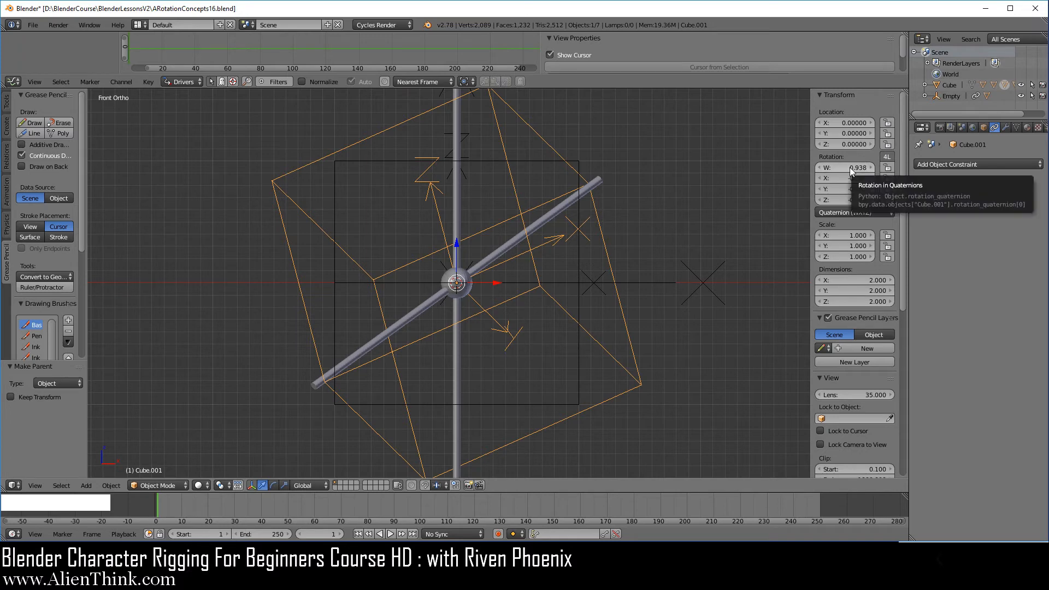
{"action": "key", "text": "ctrl"}
{"action": "key", "text": "ctrl+c"}
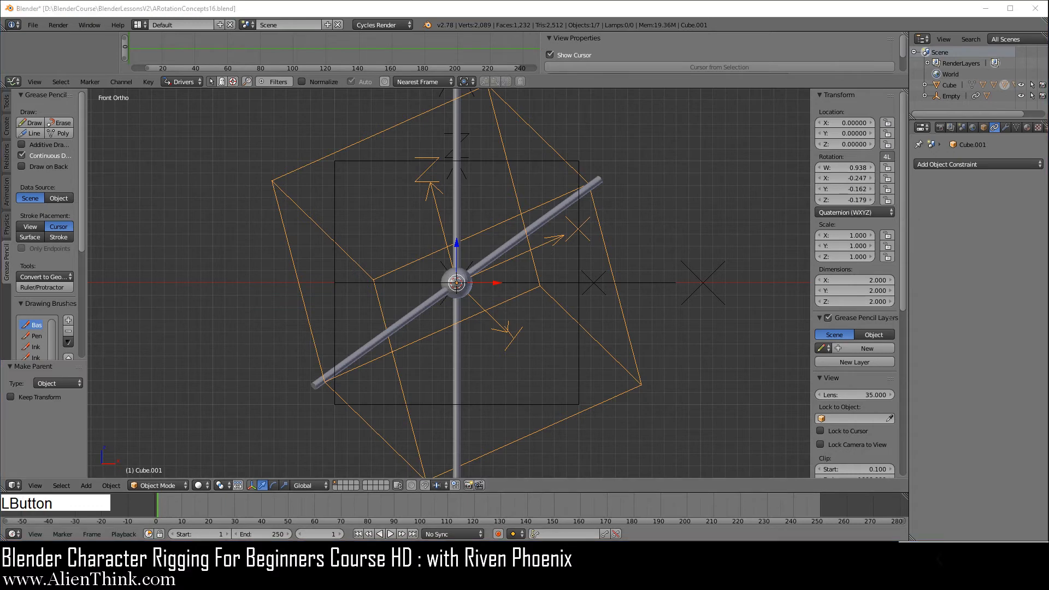
{"action": "left_click", "coordinate": [204, 247]}
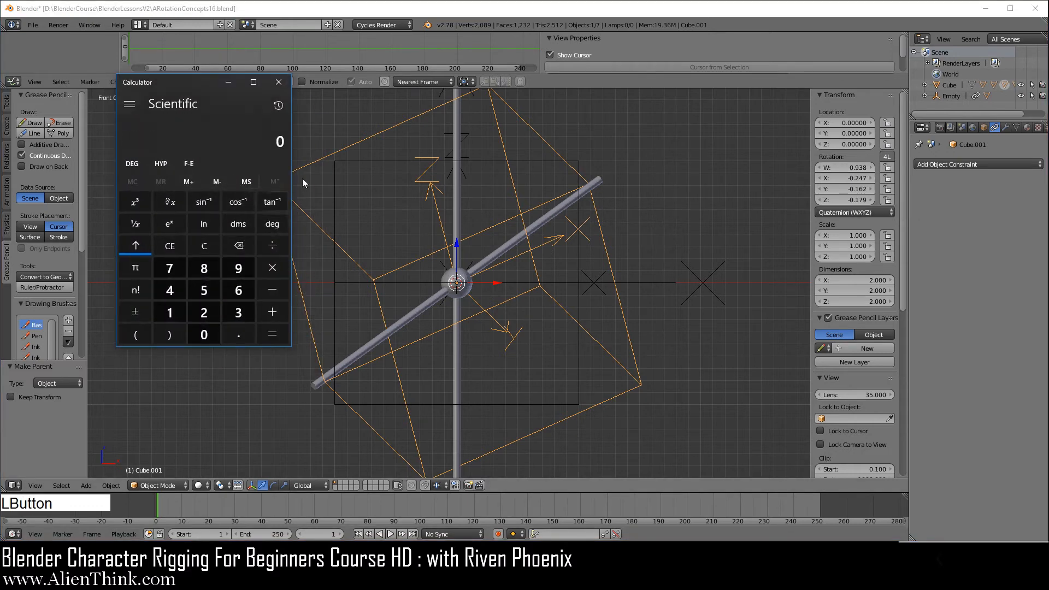
{"action": "right_click", "coordinate": [286, 141]}
{"action": "left_click", "coordinate": [277, 127]}
{"action": "left_click", "coordinate": [236, 203]}
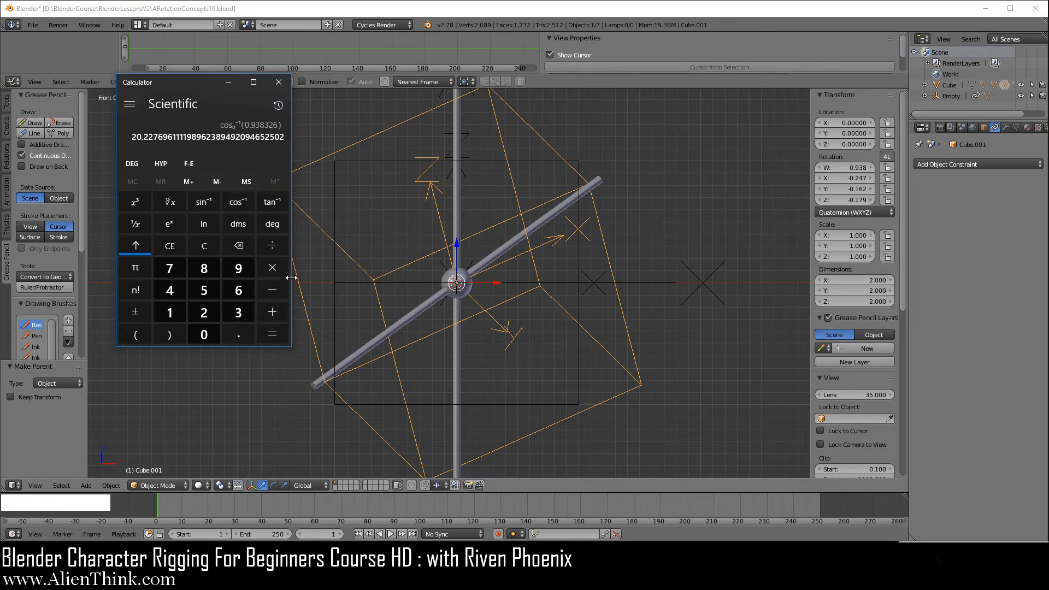
{"action": "left_click", "coordinate": [276, 268]}
{"action": "left_click", "coordinate": [205, 311]}
{"action": "left_click", "coordinate": [272, 334]}
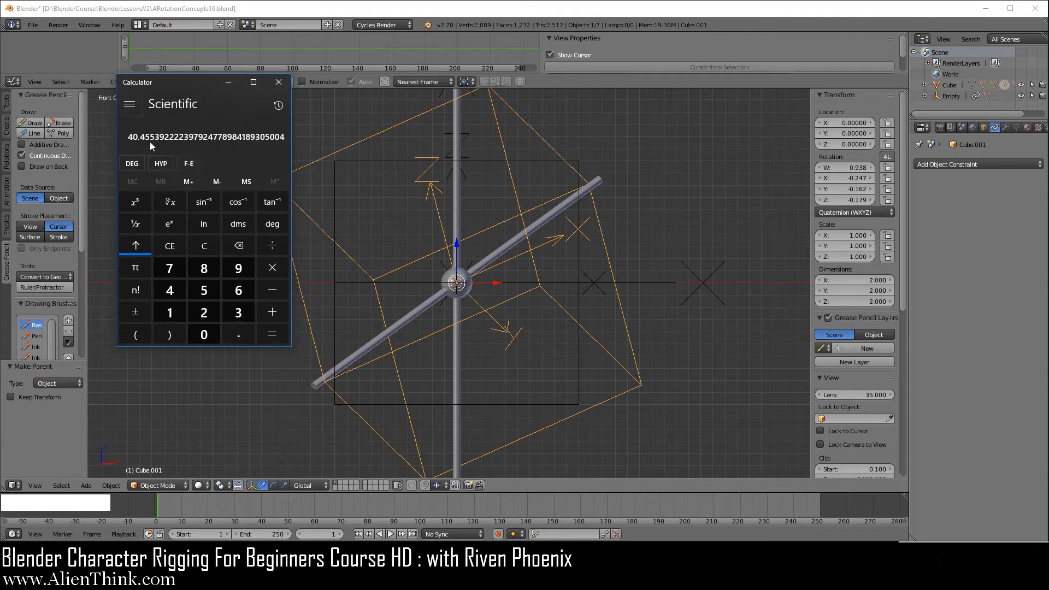
{"action": "left_click", "coordinate": [229, 85]}
Rotate the cylinder copy by -40.455° about its local Z axis, then undo that rotation.
{"action": "right_click", "coordinate": [540, 219]}
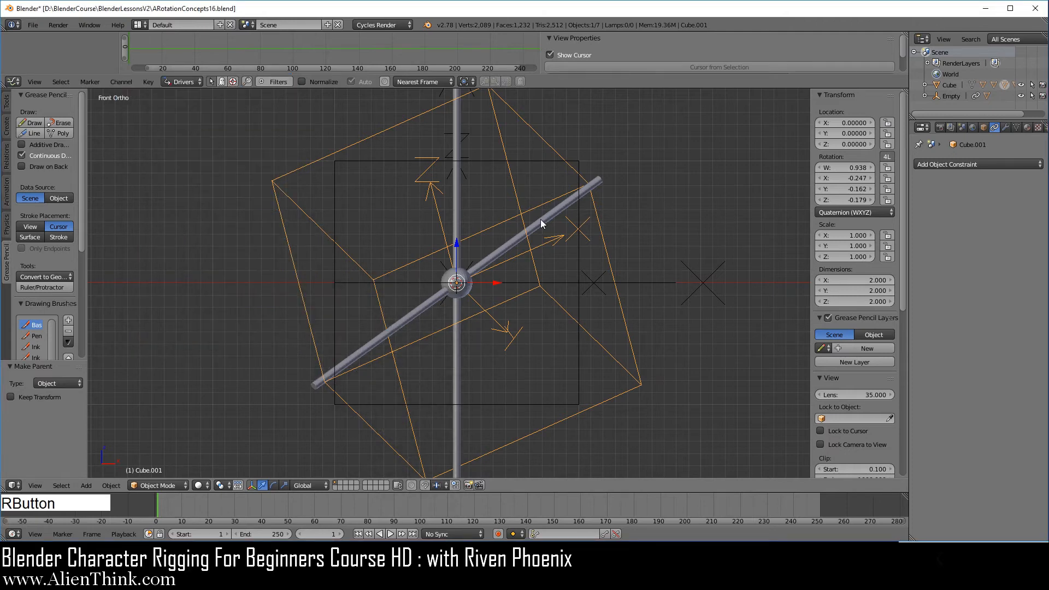
{"action": "key", "text": "r"}
{"action": "key", "text": "z"}
{"action": "key", "text": "z"}
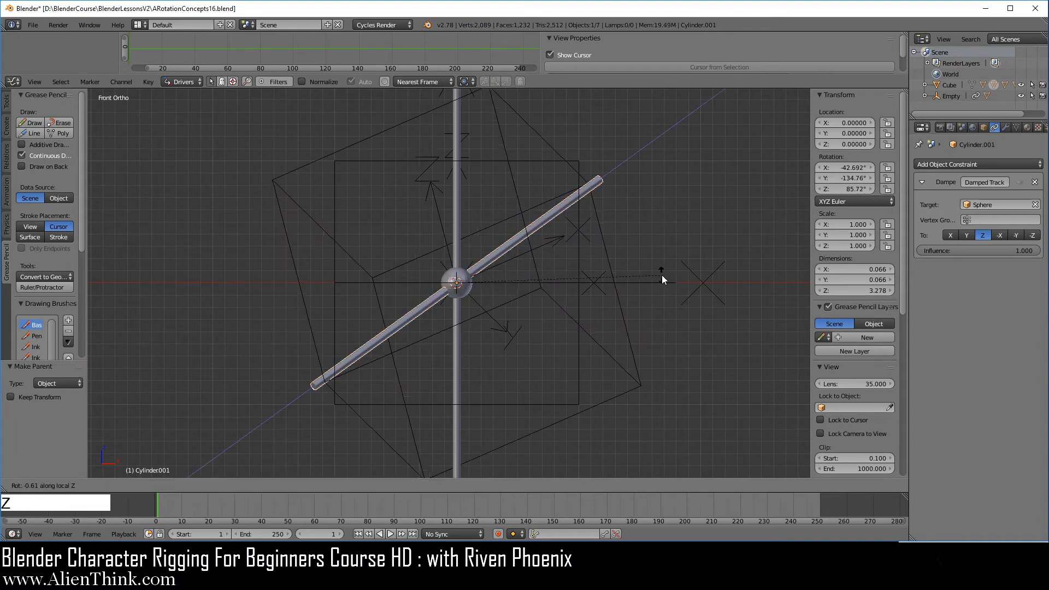
{"action": "type", "text": "40.4"}
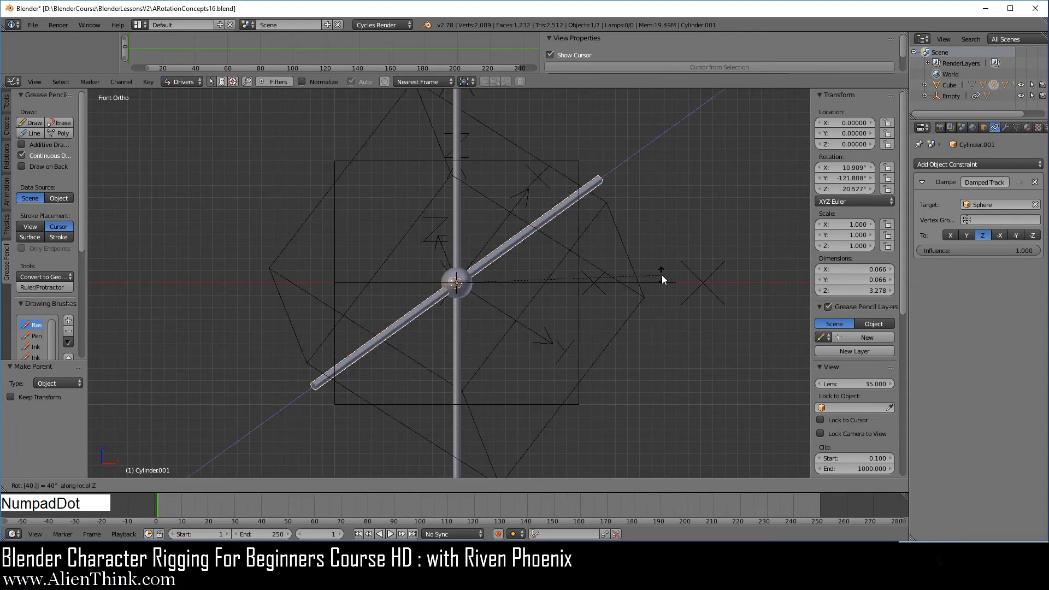
{"action": "type", "text": "55"}
{"action": "key", "text": "KP_Subtract"}
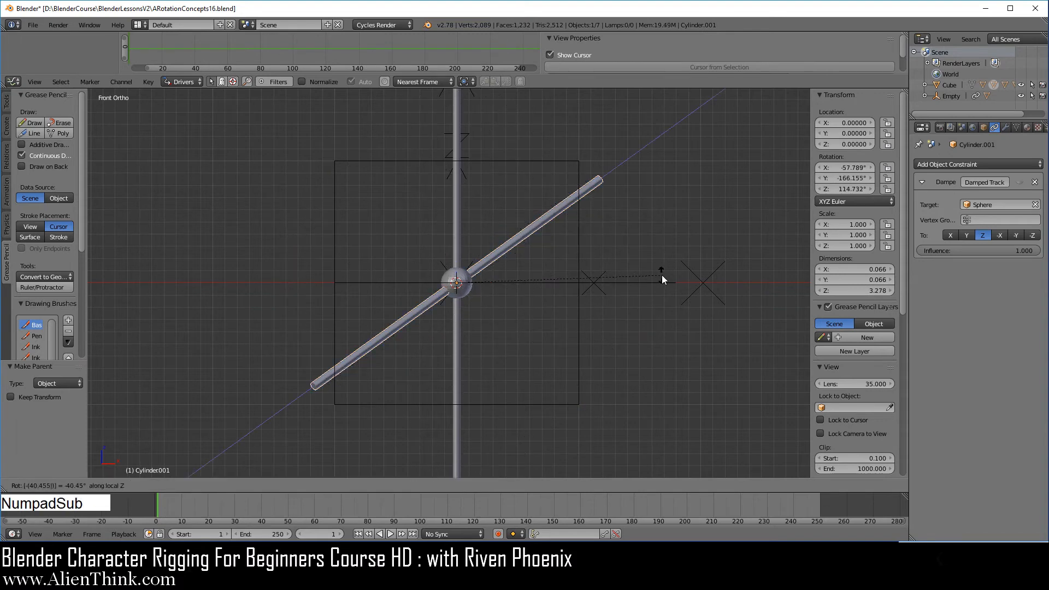
{"action": "key", "text": "KP_Enter"}
{"action": "middle_click_drag", "start_coordinate": [661, 235], "coordinate": [617, 212]}
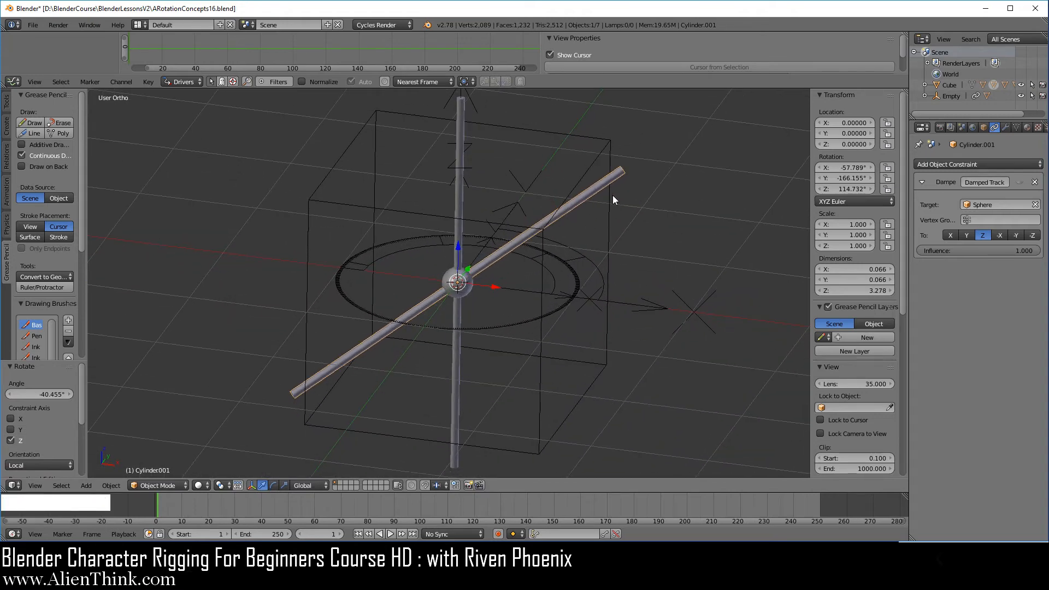
{"action": "key", "text": "ctrl"}
{"action": "key", "text": "ctrl+z"}
{"action": "key", "text": "KP_1"}
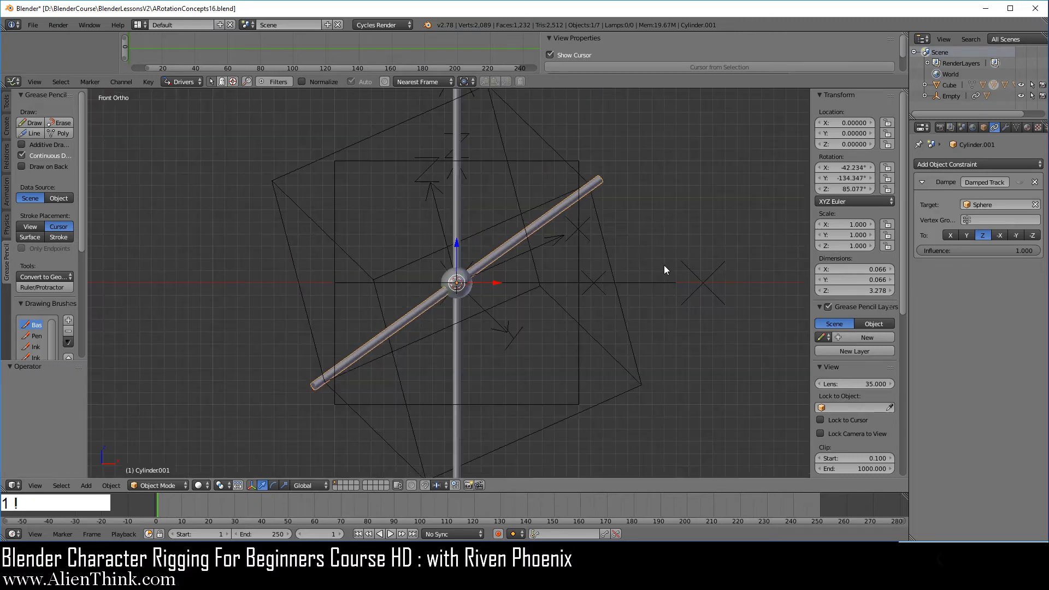
Delete the duplicated cube together with the cylinder copy.
{"action": "right_click", "coordinate": [608, 254]}
{"action": "key", "text": "shift"}
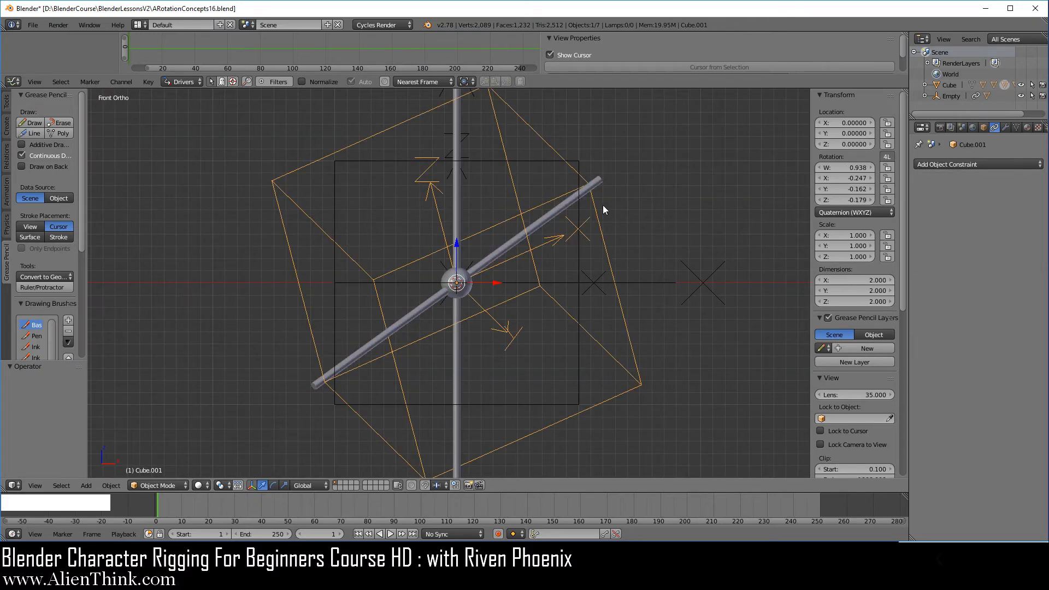
{"action": "right_click", "coordinate": [599, 184], "text": "shift"}
{"action": "key", "text": "x"}
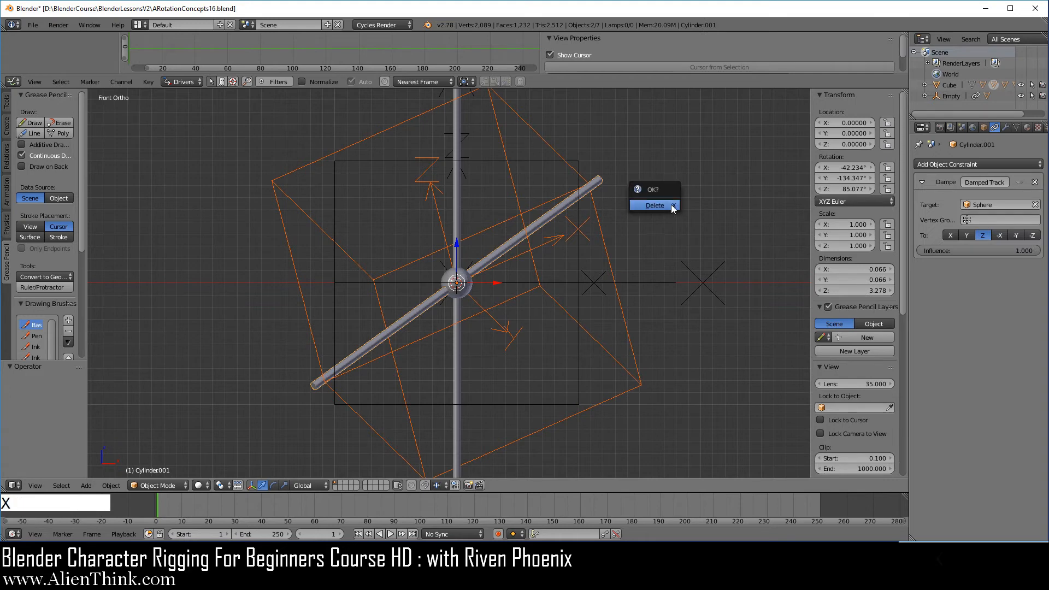
{"action": "left_click", "coordinate": [672, 206]}
Set the cube's quaternion rotation to Y 1 and W 0.
{"action": "mouse_move", "coordinate": [556, 253]}
{"action": "middle_mouse_down"}
{"action": "mouse_move", "coordinate": [525, 230]}
{"action": "mouse_move", "coordinate": [501, 254]}
{"action": "mouse_move", "coordinate": [594, 307]}
{"action": "mouse_move", "coordinate": [544, 265]}
{"action": "middle_mouse_up"}
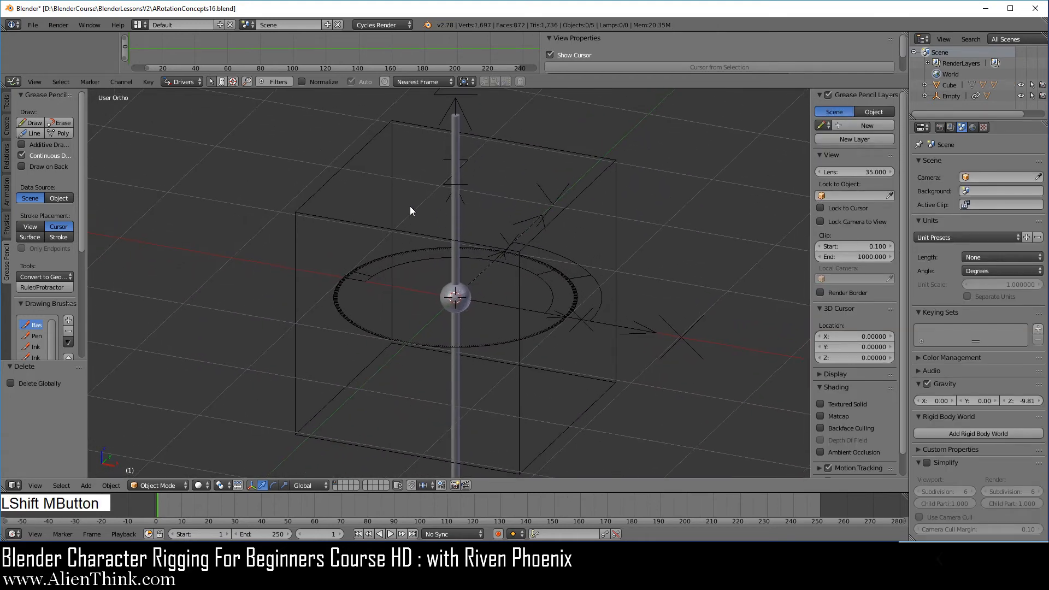
{"action": "middle_click_drag", "start_coordinate": [410, 205], "coordinate": [405, 212]}
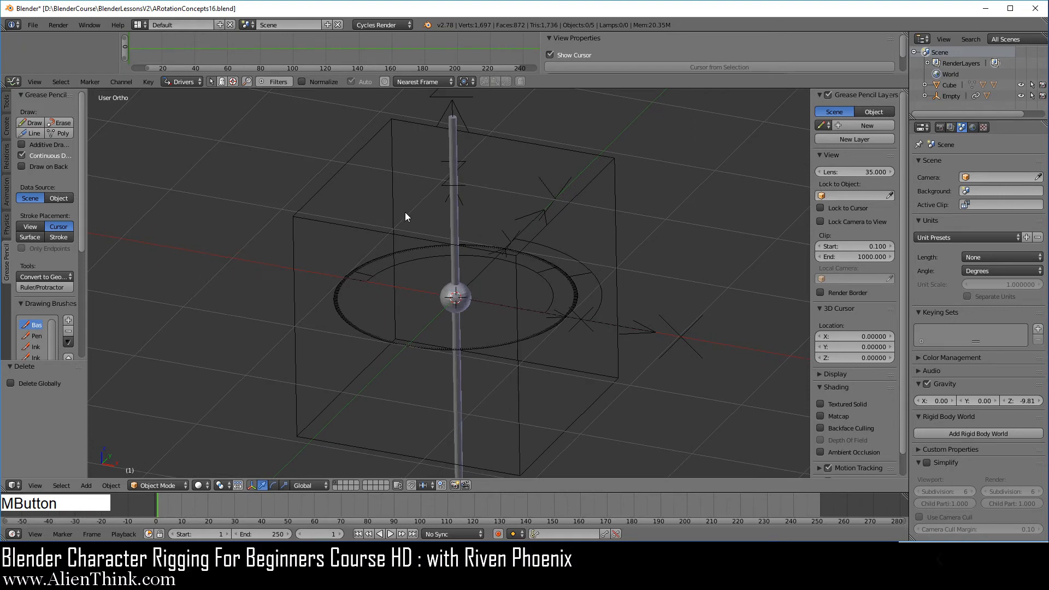
{"action": "right_click", "coordinate": [519, 357]}
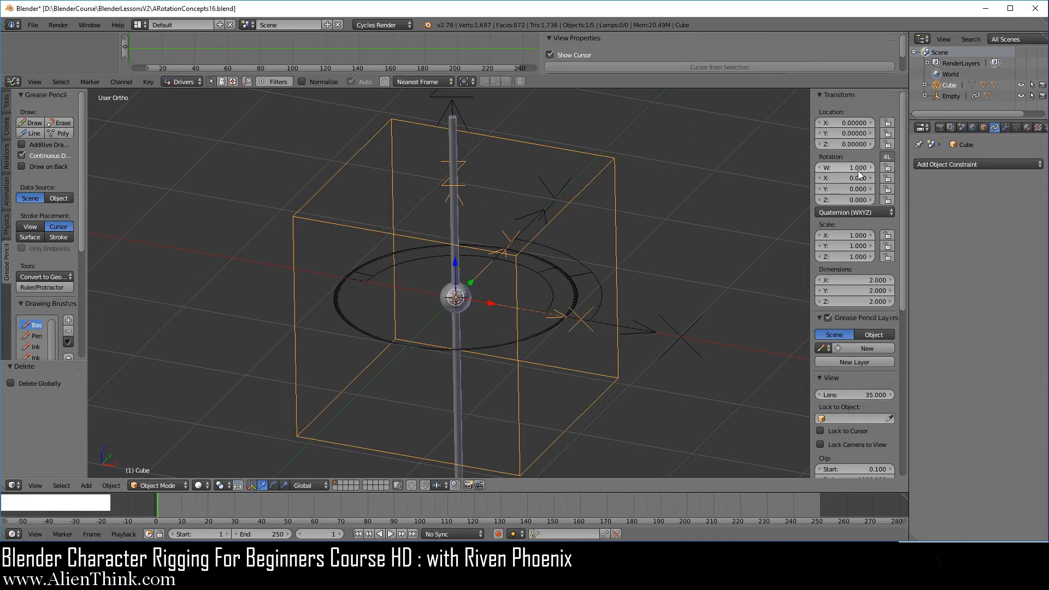
{"action": "left_click", "coordinate": [849, 190]}
{"action": "type", "text": "1"}
{"action": "key", "text": "Return"}
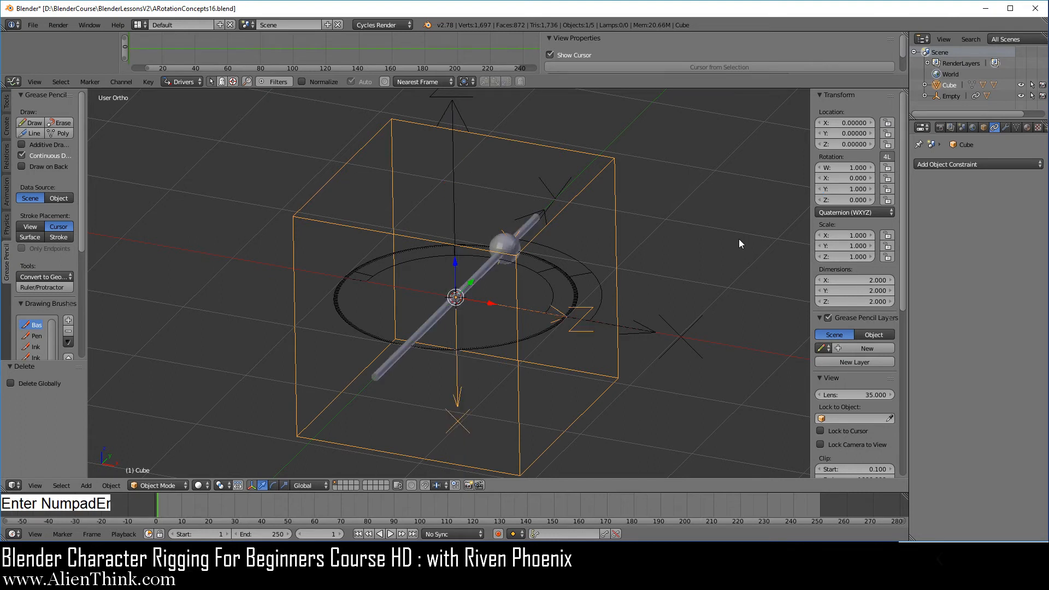
{"action": "left_click", "coordinate": [853, 168]}
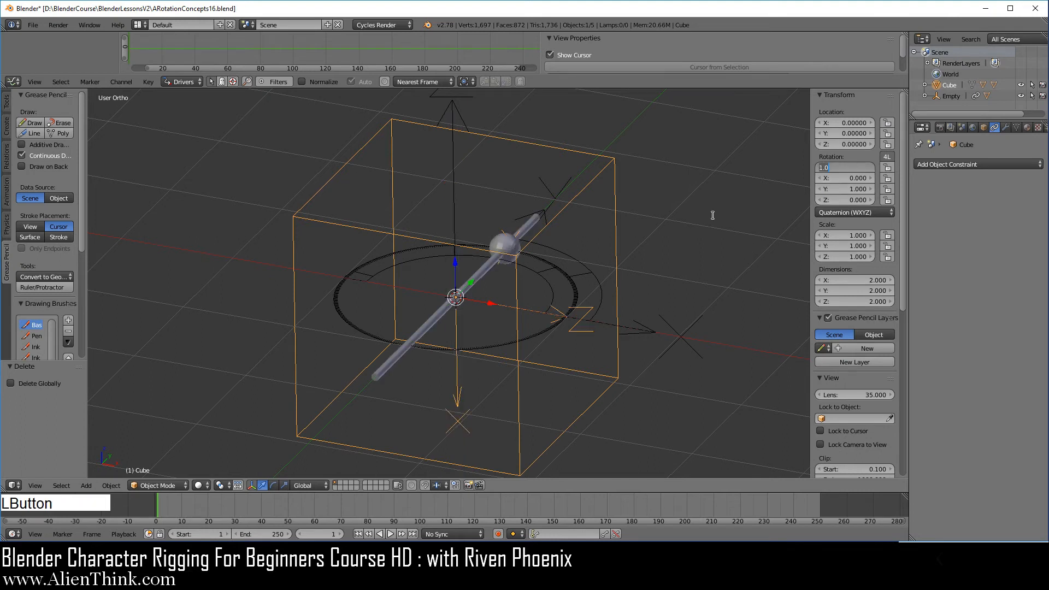
{"action": "type", "text": "0"}
{"action": "key", "text": "Return"}
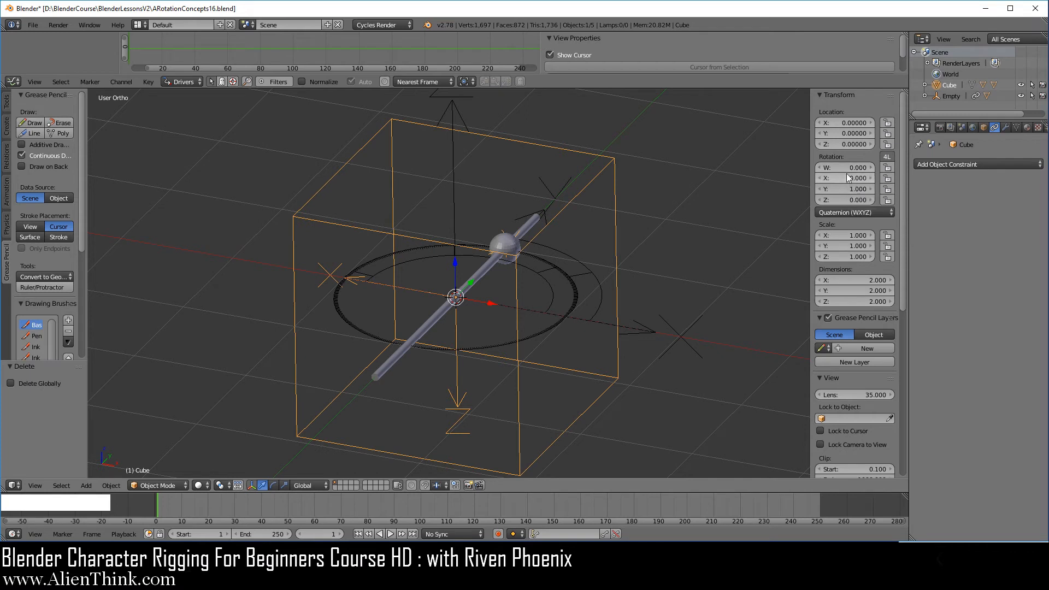
Change the sphere's Y Location driver path to rotation_quaternion.w and reselect the cube.
{"action": "right_click", "coordinate": [507, 247]}
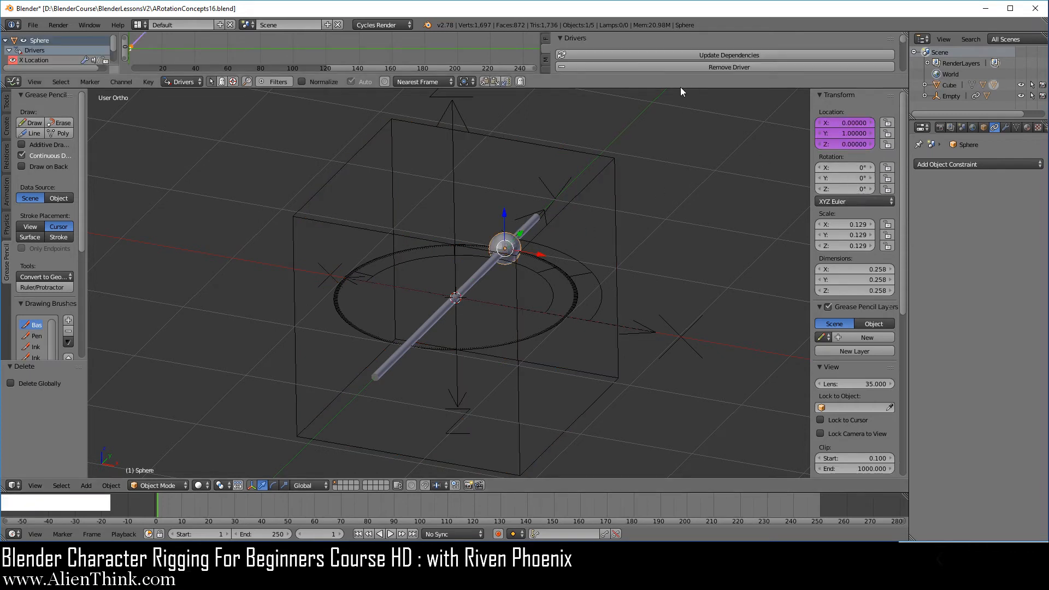
{"action": "left_click_drag", "start_coordinate": [679, 88], "coordinate": [679, 189]}
{"action": "left_click", "coordinate": [32, 70]}
{"action": "scroll", "coordinate": [793, 136], "scroll_direction": "down", "scroll_amount": 2}
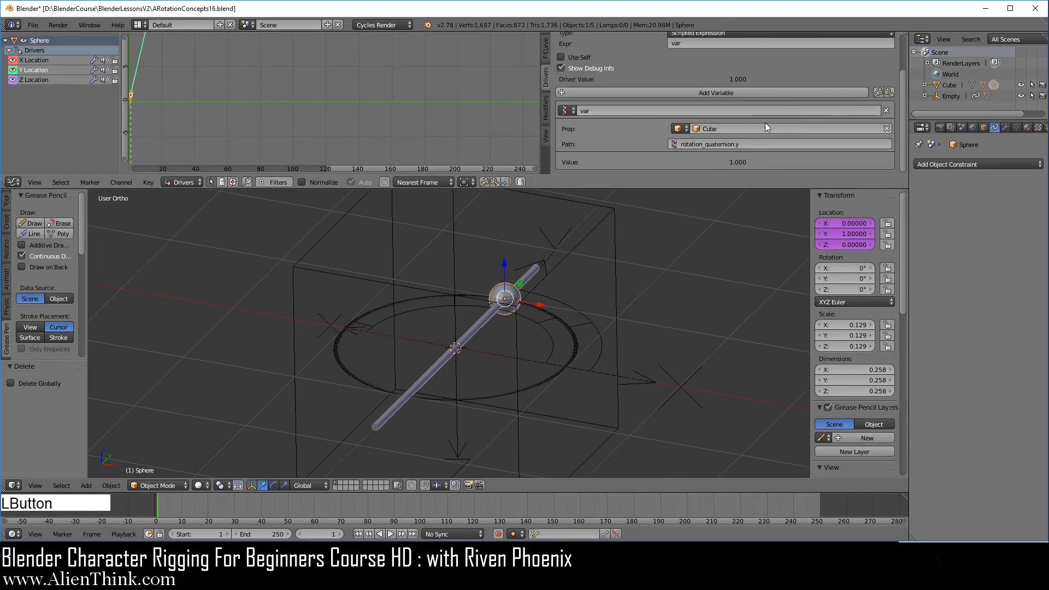
{"action": "left_click", "coordinate": [750, 144]}
{"action": "key", "text": "BackSpace"}
{"action": "type", "text": "w"}
{"action": "key", "text": "Return"}
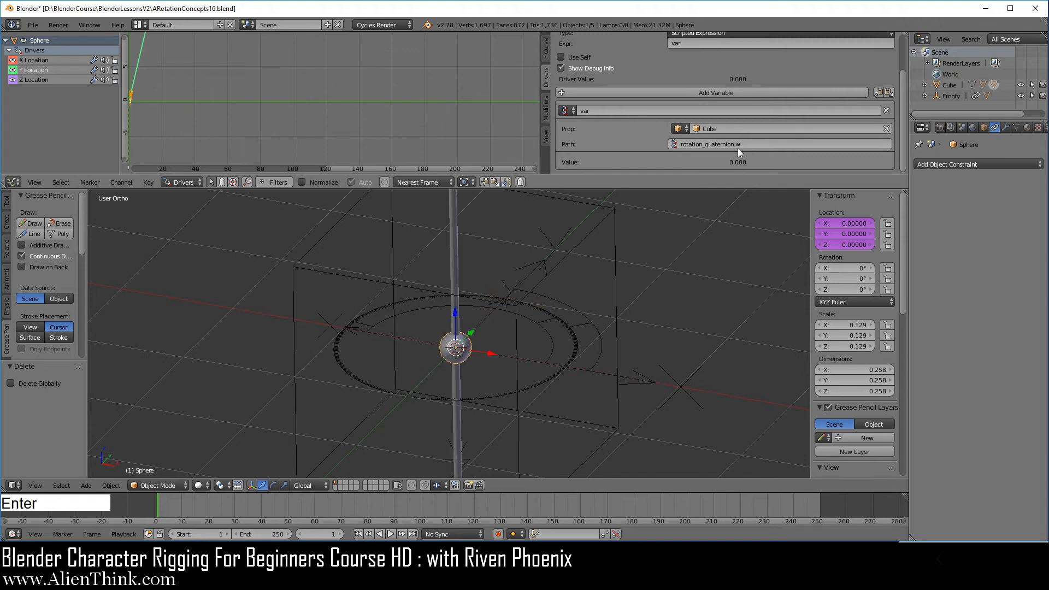
{"action": "right_click", "coordinate": [612, 267]}
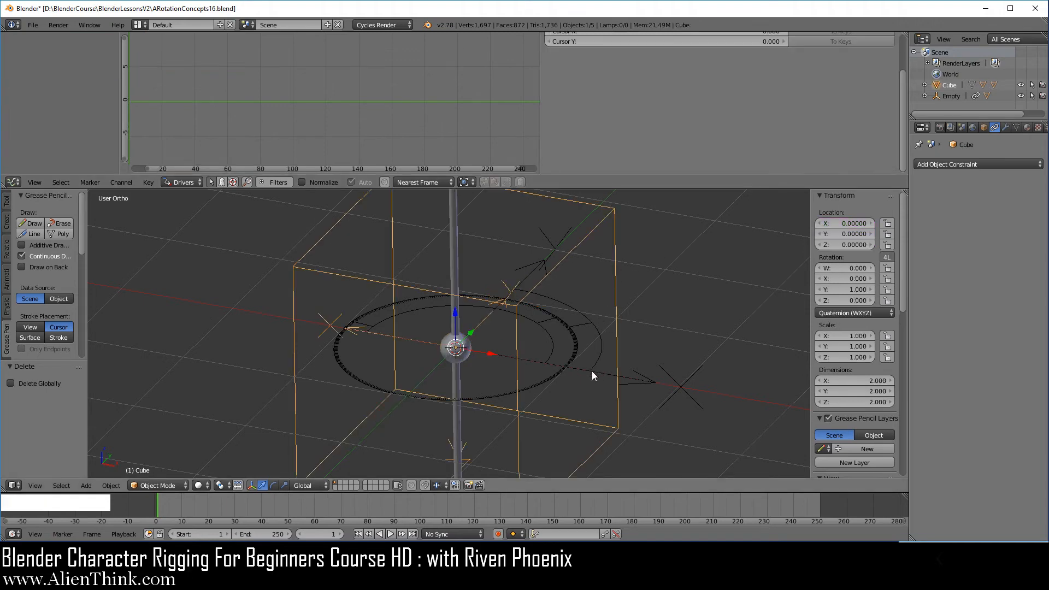
Clear the cube's rotation after starting and cancelling a trackball rotation.
{"action": "key", "text": "r"}
{"action": "key", "text": "r"}
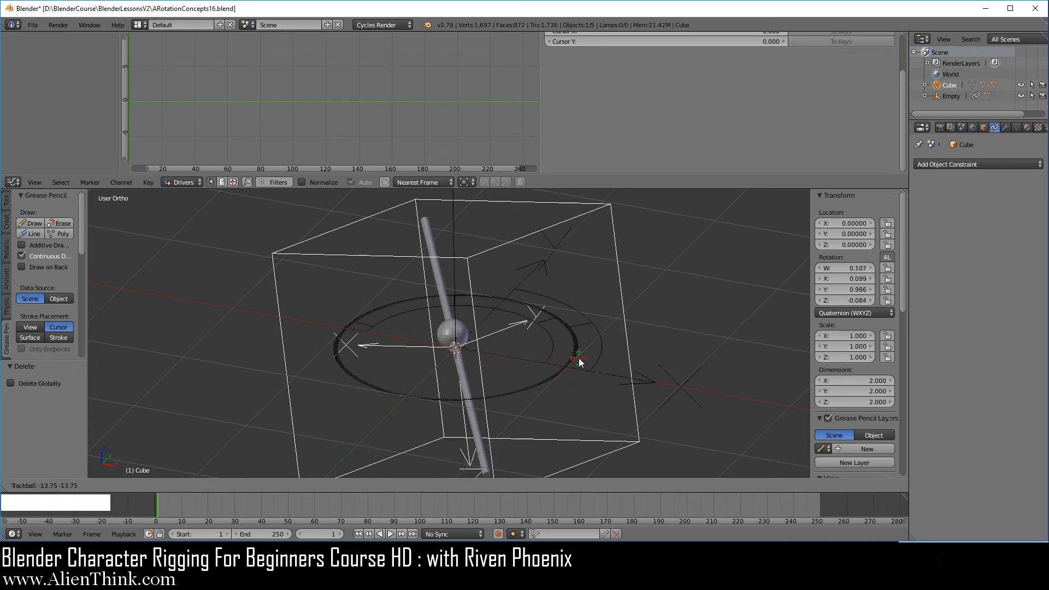
{"action": "right_click", "coordinate": [579, 358]}
{"action": "key", "text": "alt+r"}
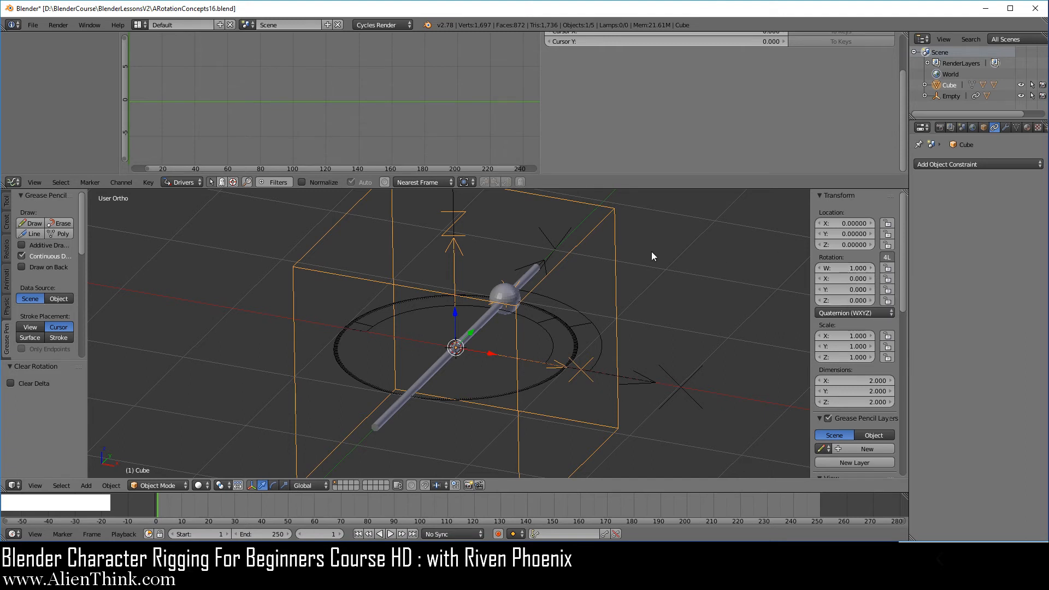
Select the sphere and change its Y Location driver path to rotation_quaternion.y.
{"action": "right_click", "coordinate": [508, 292]}
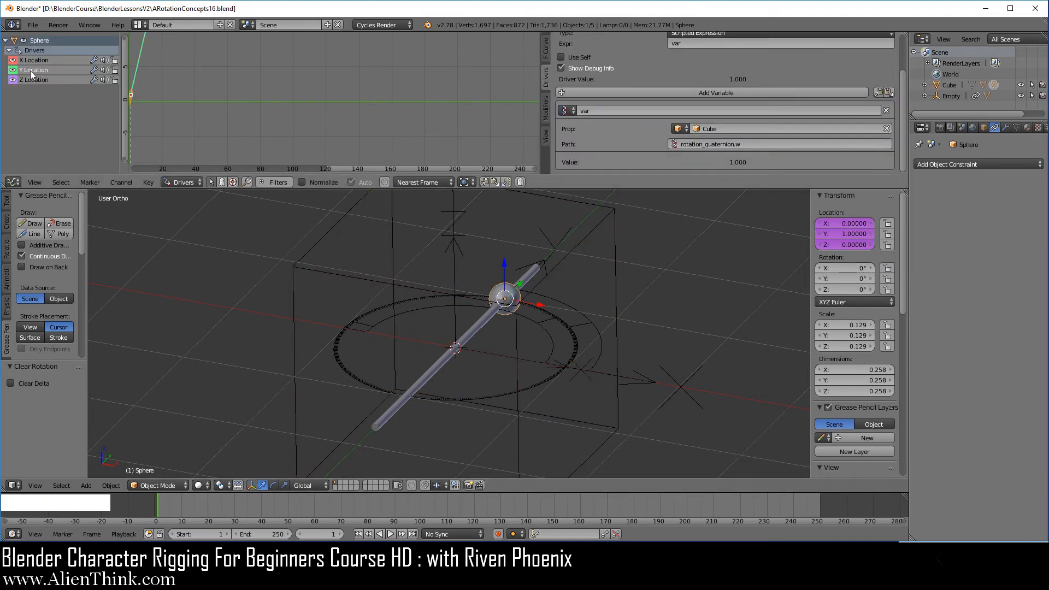
{"action": "left_click", "coordinate": [748, 143]}
{"action": "left_click", "coordinate": [757, 144]}
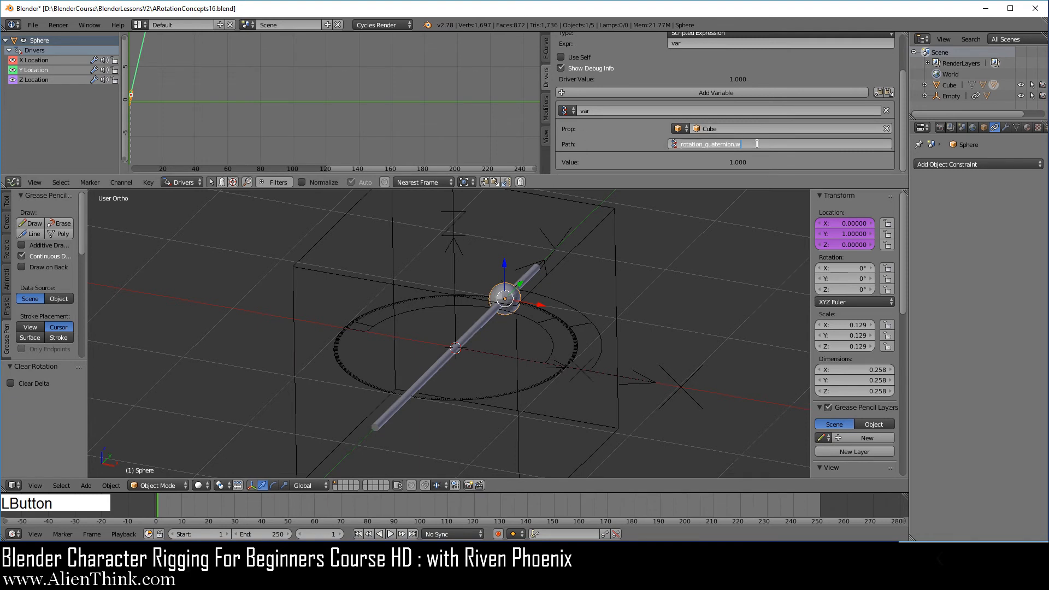
{"action": "key", "text": "BackSpace"}
{"action": "type", "text": "y"}
{"action": "key", "text": "KP_Enter"}
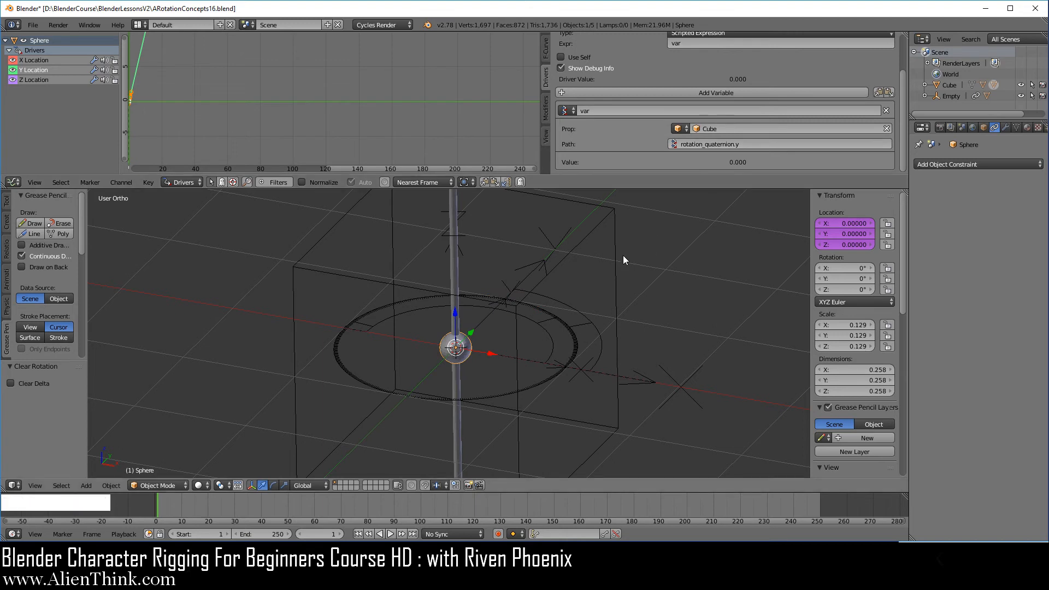
Join the Drivers editor into the 3D viewport so it fills the workspace, and select the cube.
{"action": "left_click", "coordinate": [748, 188]}
{"action": "left_click_drag", "start_coordinate": [749, 188], "coordinate": [748, 160]}
{"action": "left_click_drag", "start_coordinate": [906, 162], "coordinate": [896, 93]}
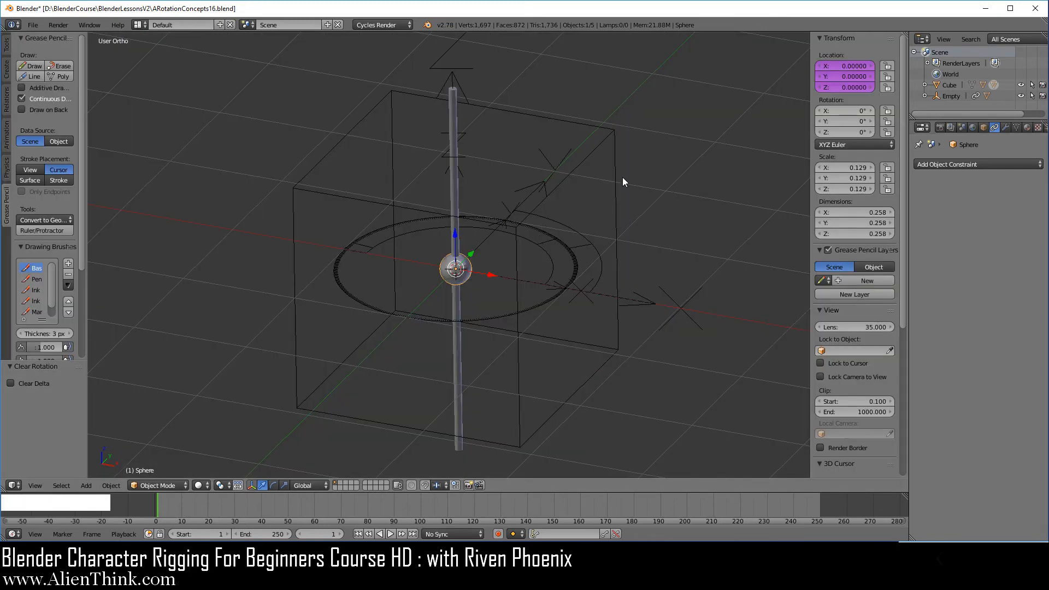
{"action": "right_click", "coordinate": [623, 178]}
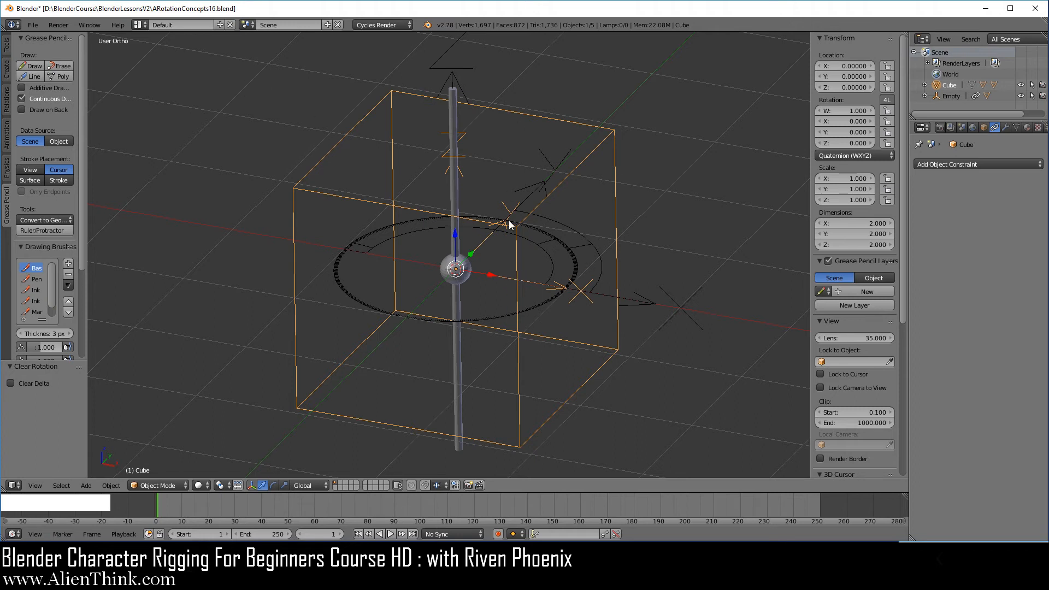
Save the file as ARotationConcepts17.blend.
{"action": "left_click", "coordinate": [33, 25]}
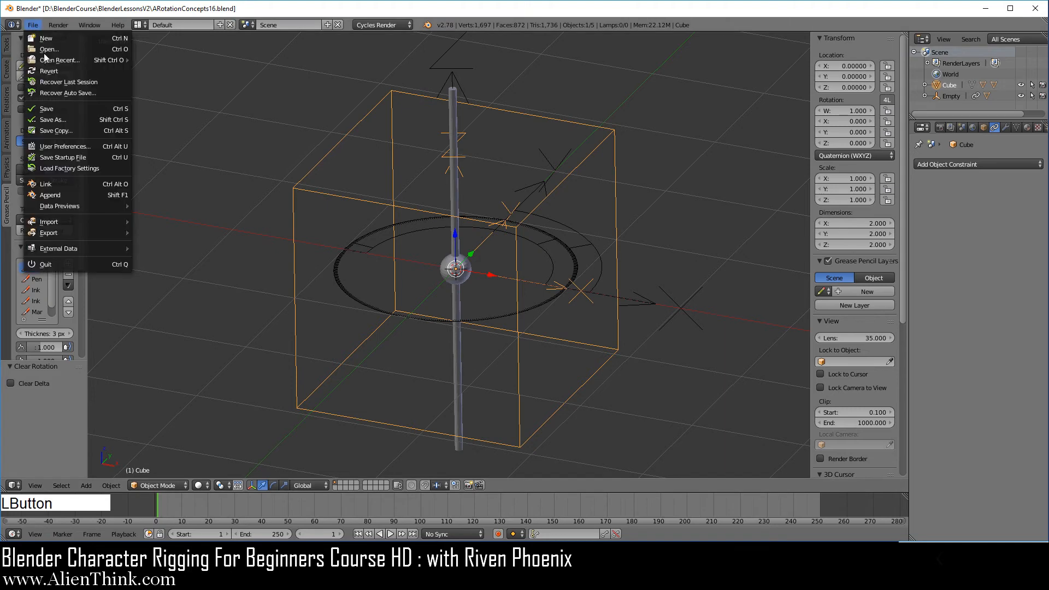
{"action": "left_click", "coordinate": [60, 119]}
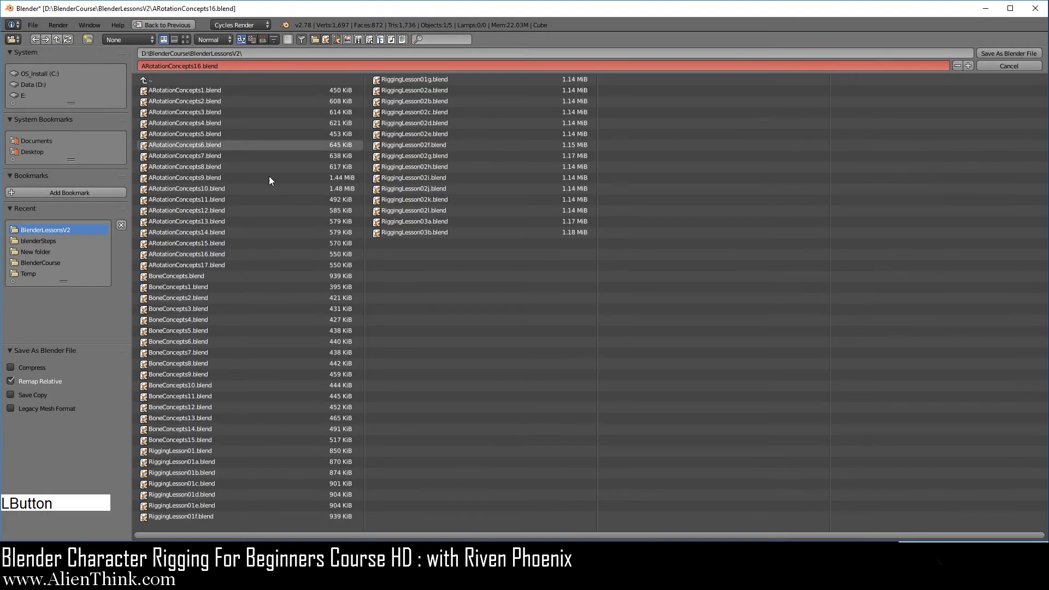
{"action": "left_click", "coordinate": [220, 267]}
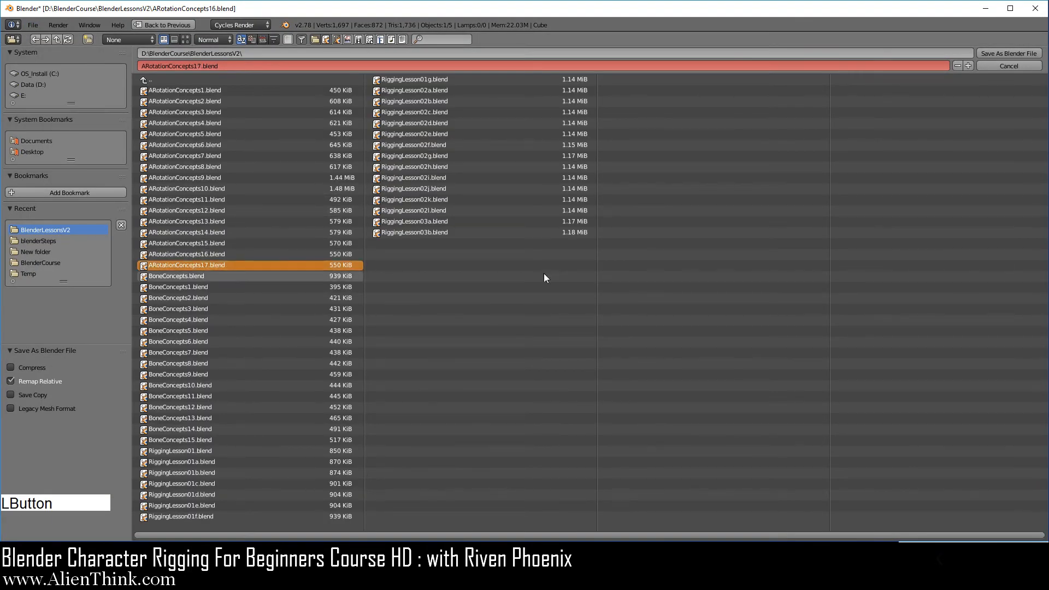
{"action": "left_click", "coordinate": [996, 53]}
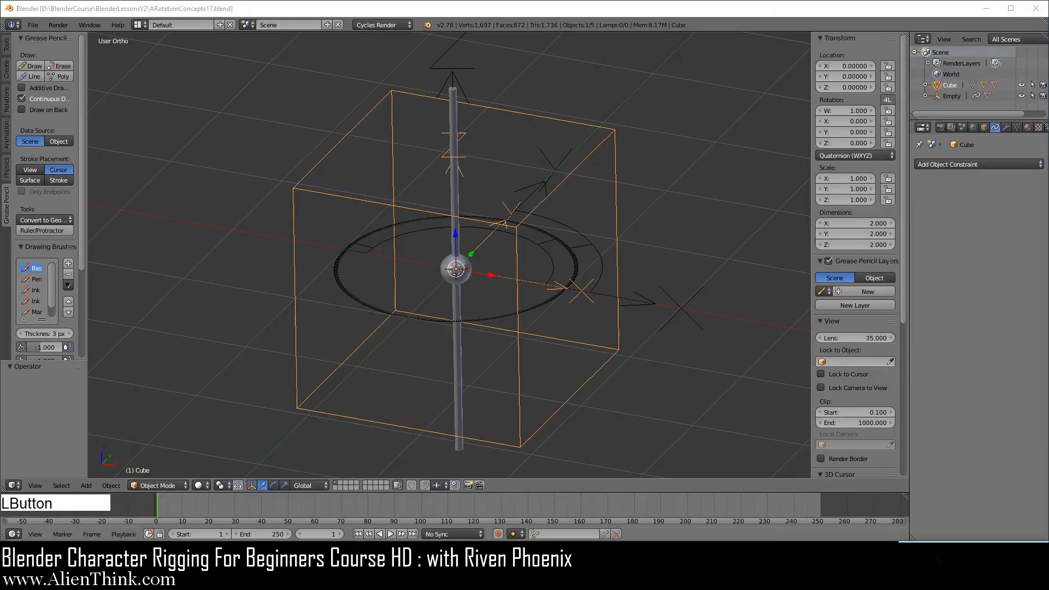
Open the file RiggingLesson02l.blend.
{"action": "key", "text": "F3"}
{"action": "left_click", "coordinate": [854, 155]}
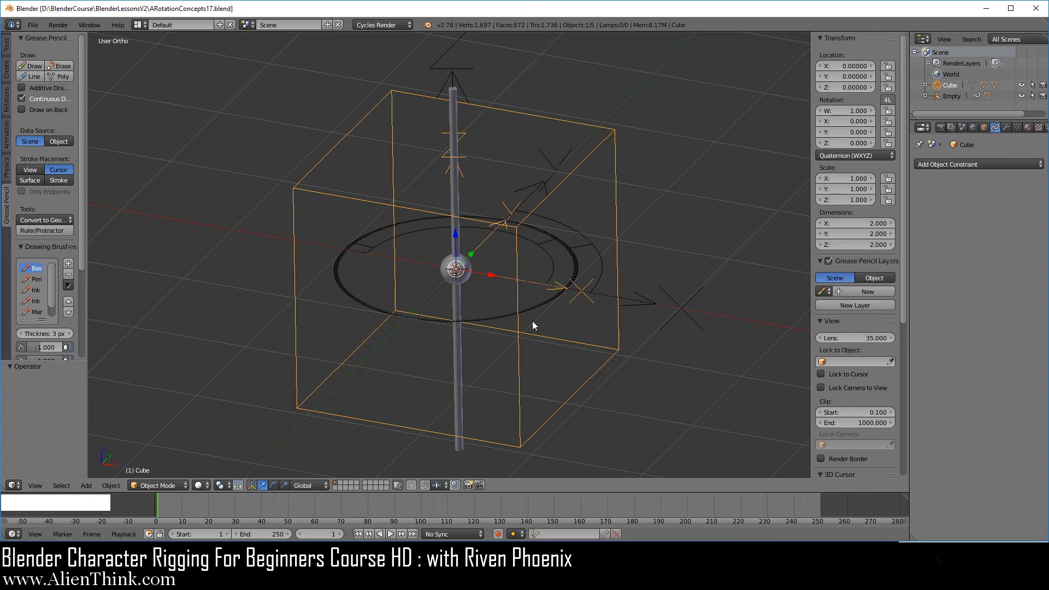
{"action": "left_click", "coordinate": [33, 25]}
{"action": "left_click", "coordinate": [53, 47]}
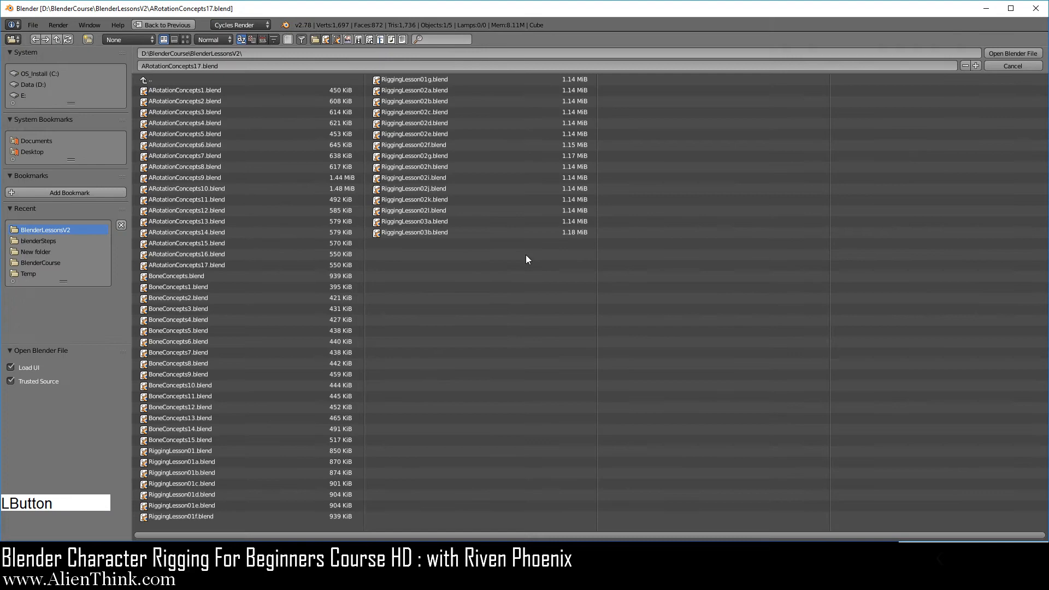
{"action": "left_click", "coordinate": [429, 211]}
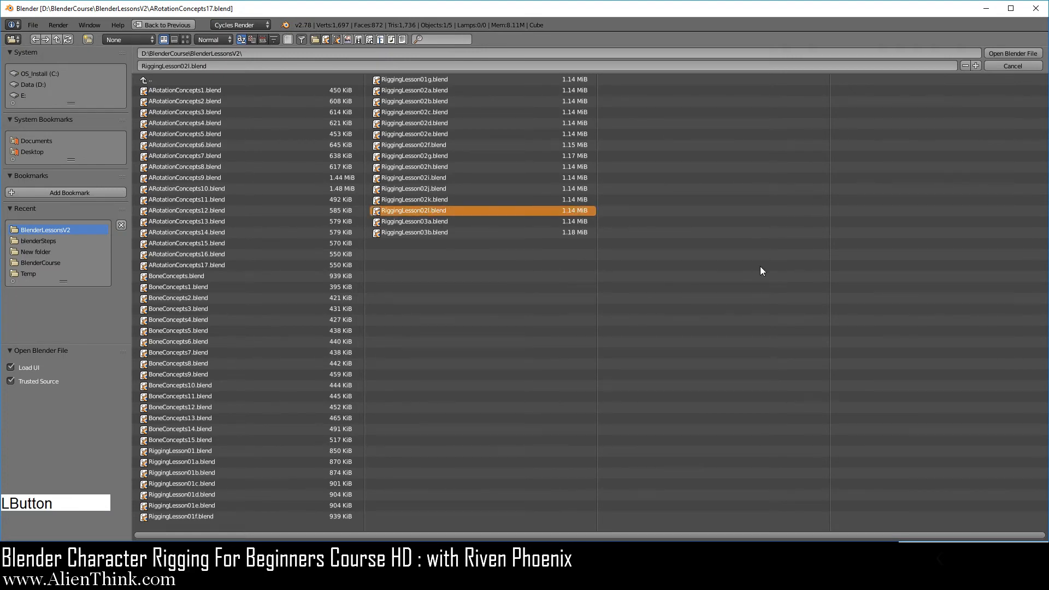
{"action": "left_click", "coordinate": [1013, 55]}
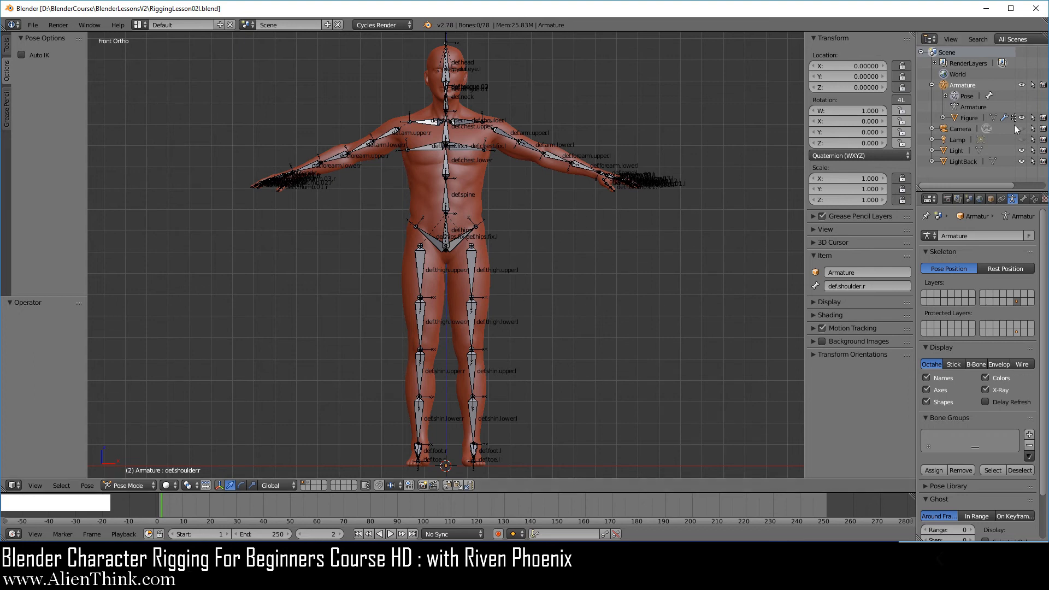
Select the armature in the outliner and switch it to Edit Mode.
{"action": "left_click", "coordinate": [963, 85]}
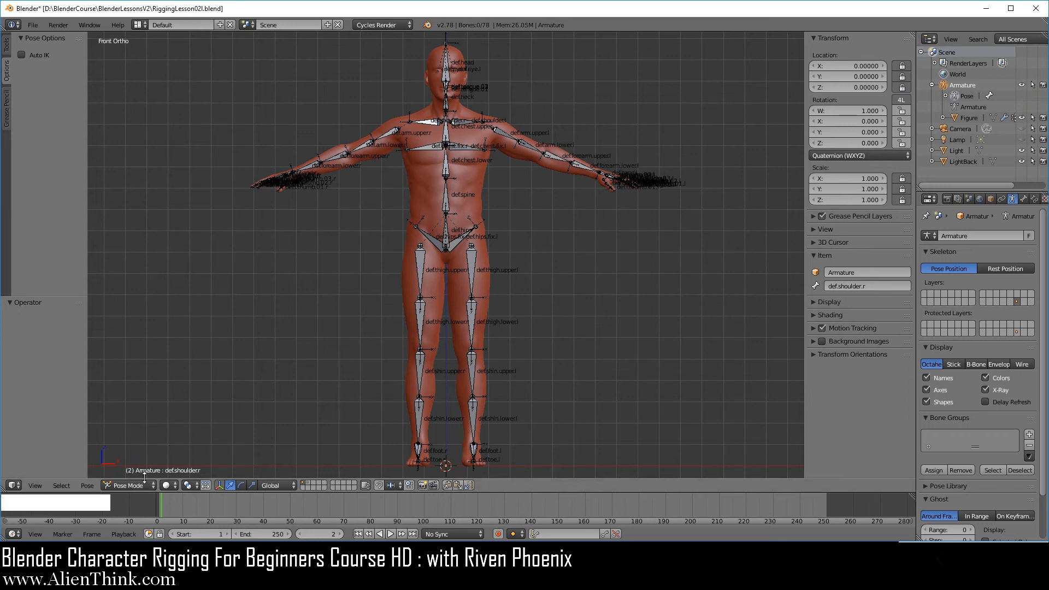
{"action": "left_click", "coordinate": [129, 486]}
{"action": "left_click", "coordinate": [134, 462]}
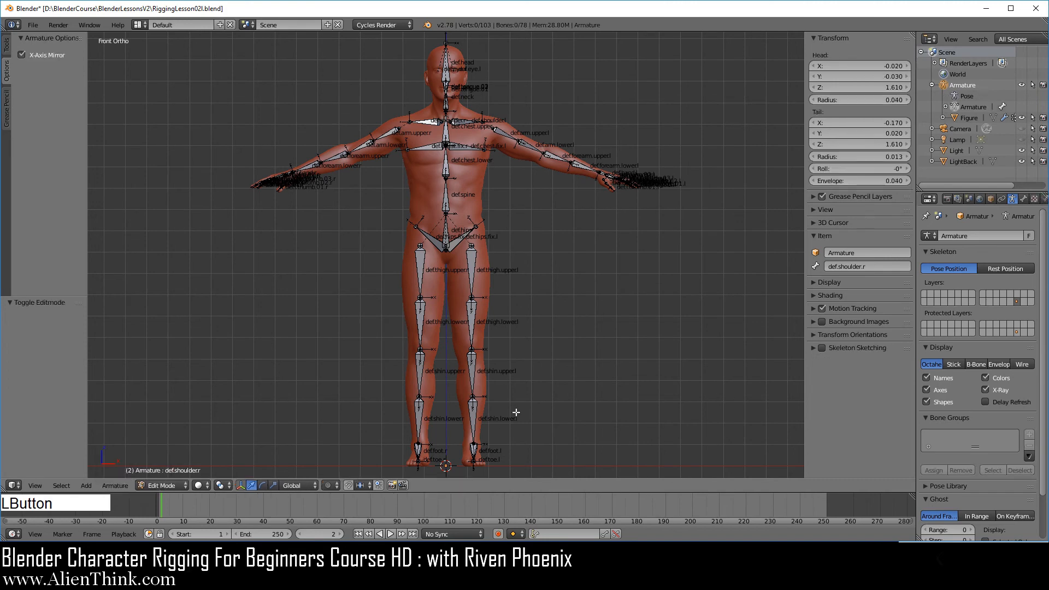
Reset the 3D cursor to the origin and add a new bone there.
{"action": "key", "text": "shift+c"}
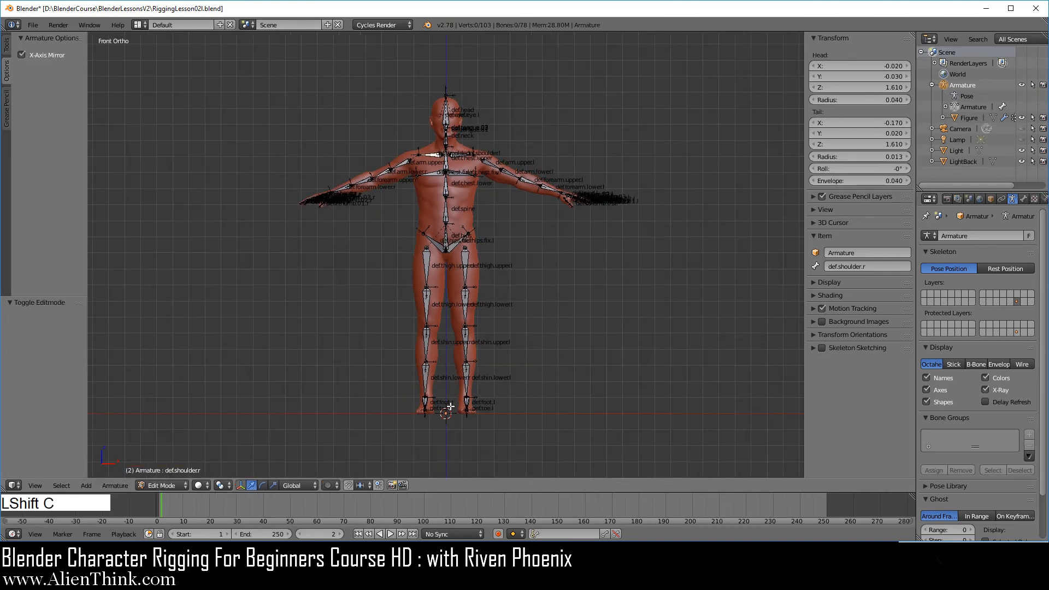
{"action": "key", "text": "shift"}
{"action": "key", "text": "shift+a"}
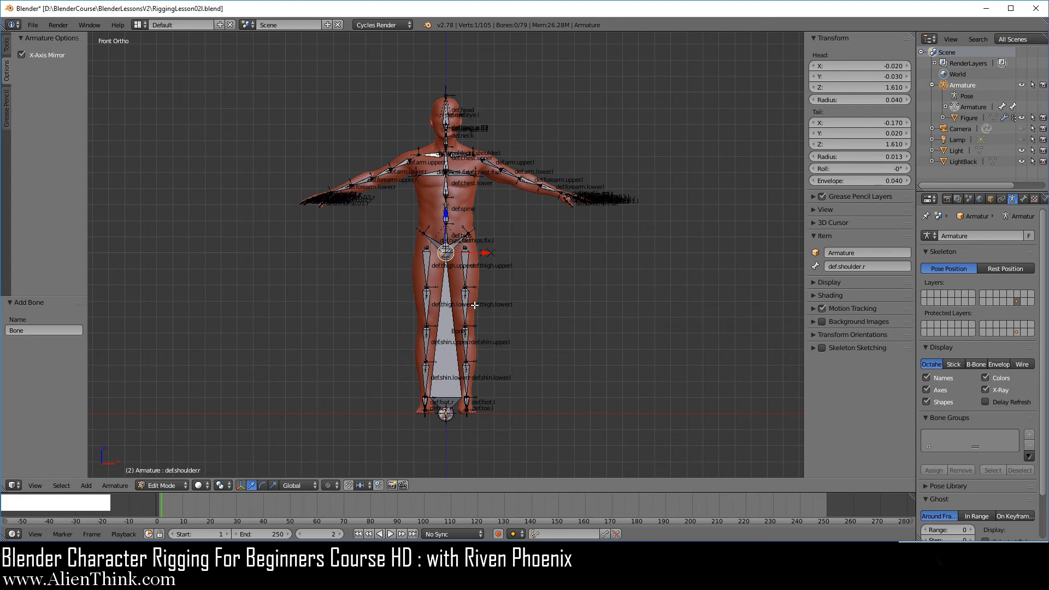
Rotate the new bone 90° in right view so it lies flat along the ground.
{"action": "key", "text": "KP_3"}
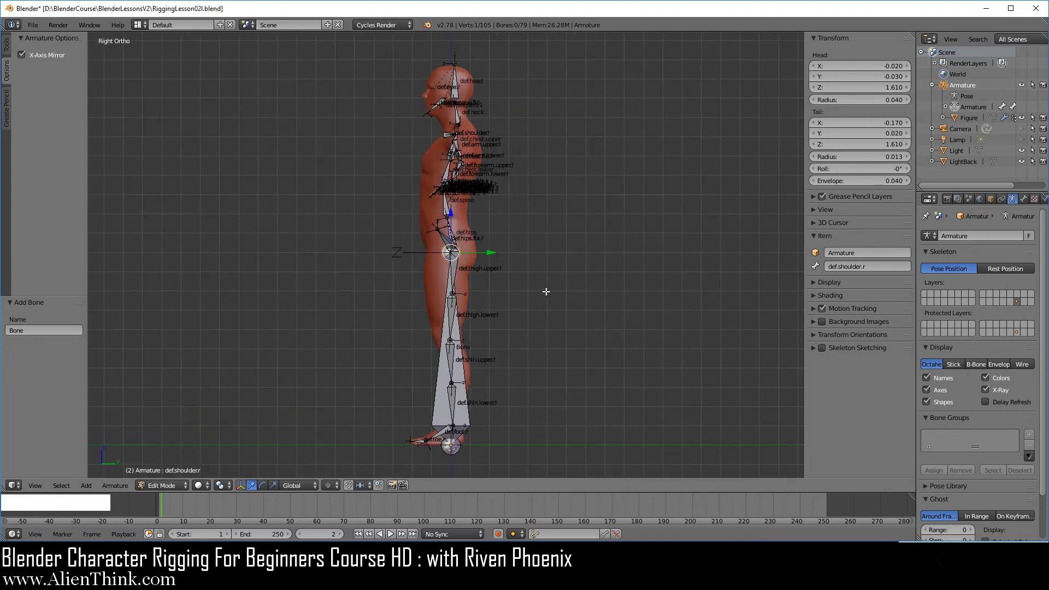
{"action": "key", "text": "r"}
{"action": "key", "text": "ctrl"}
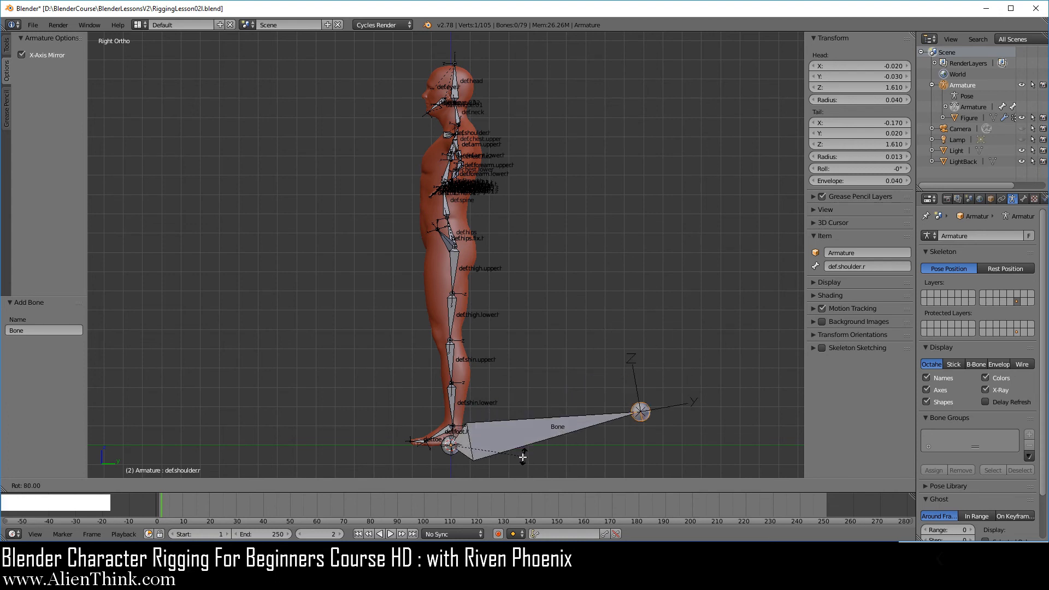
{"action": "left_click", "coordinate": [497, 457], "text": "ctrl"}
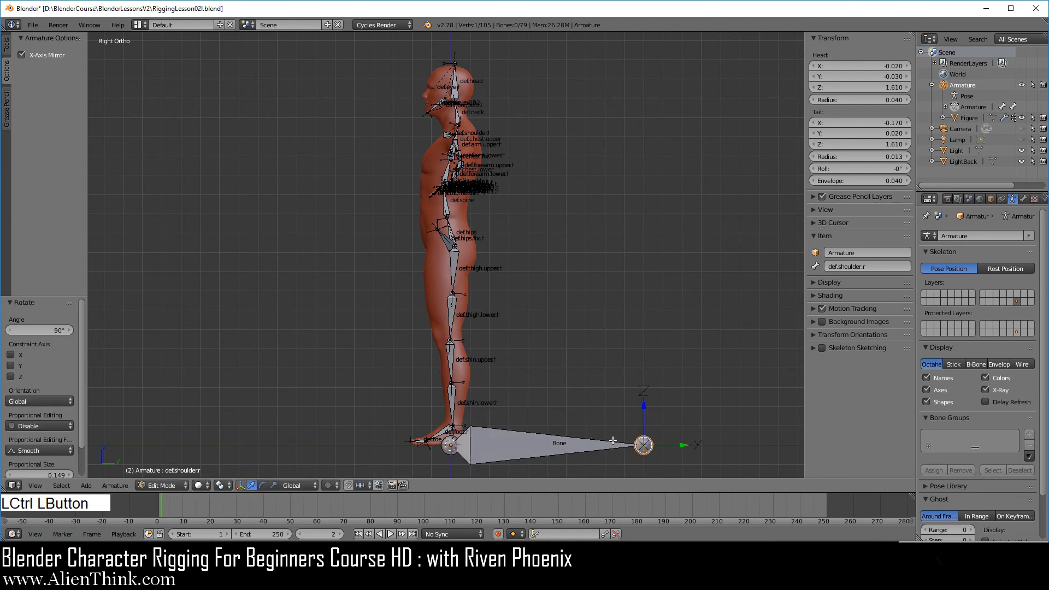
Rename the new bone to root.
{"action": "right_click", "coordinate": [541, 445]}
{"action": "left_click", "coordinate": [838, 268]}
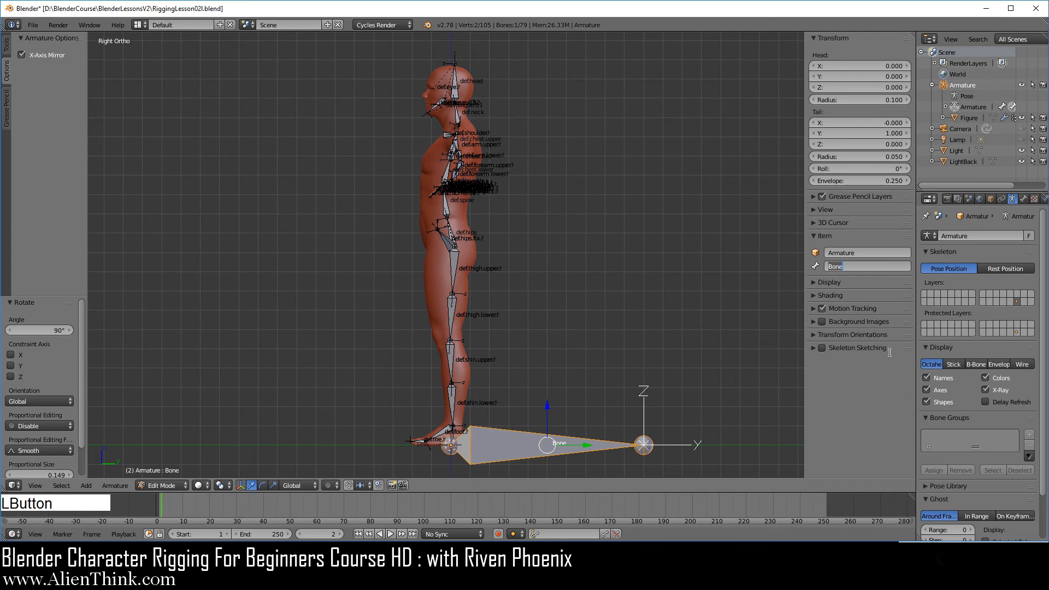
{"action": "type", "text": "root"}
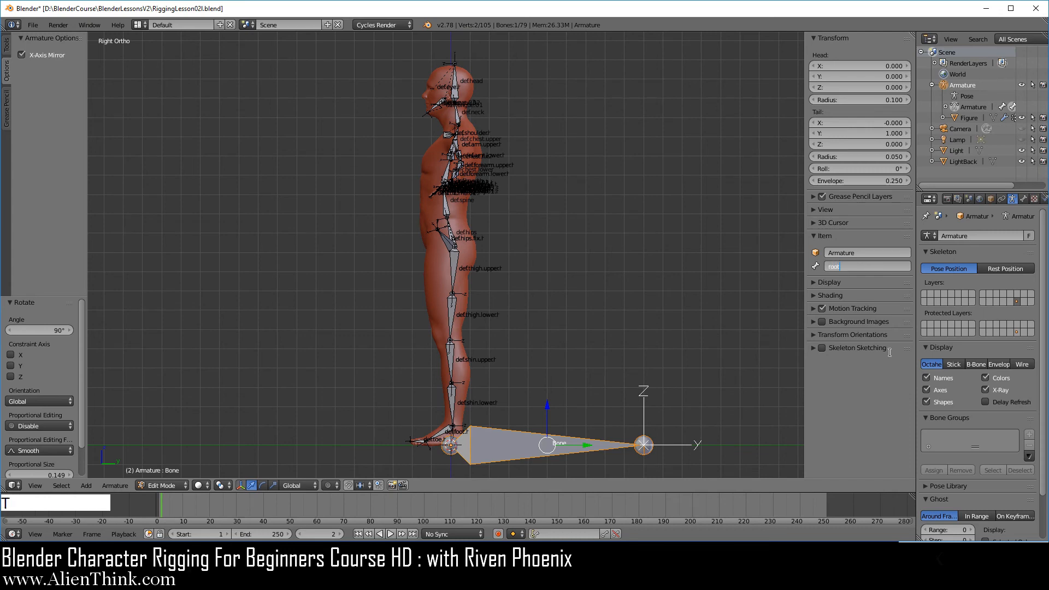
{"action": "key", "text": "KP_Enter"}
Parent the def.hips bone to the root bone using Keep Offset.
{"action": "middle_click_drag", "start_coordinate": [454, 318], "coordinate": [638, 345]}
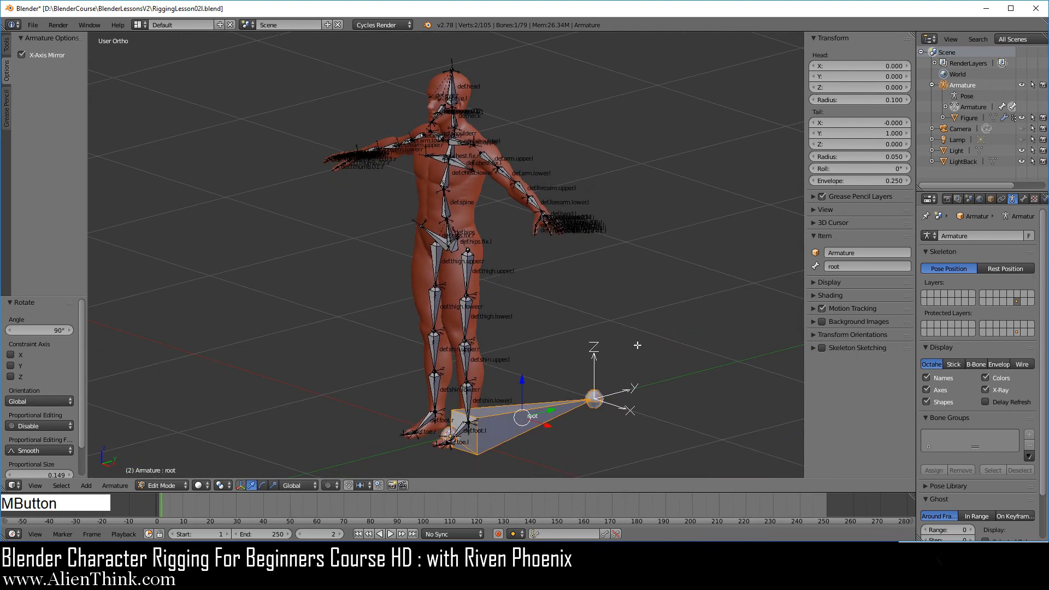
{"action": "scroll", "coordinate": [500, 367], "scroll_direction": "up", "scroll_amount": 1}
{"action": "middle_click_drag", "start_coordinate": [500, 367], "coordinate": [500, 309], "text": "shift"}
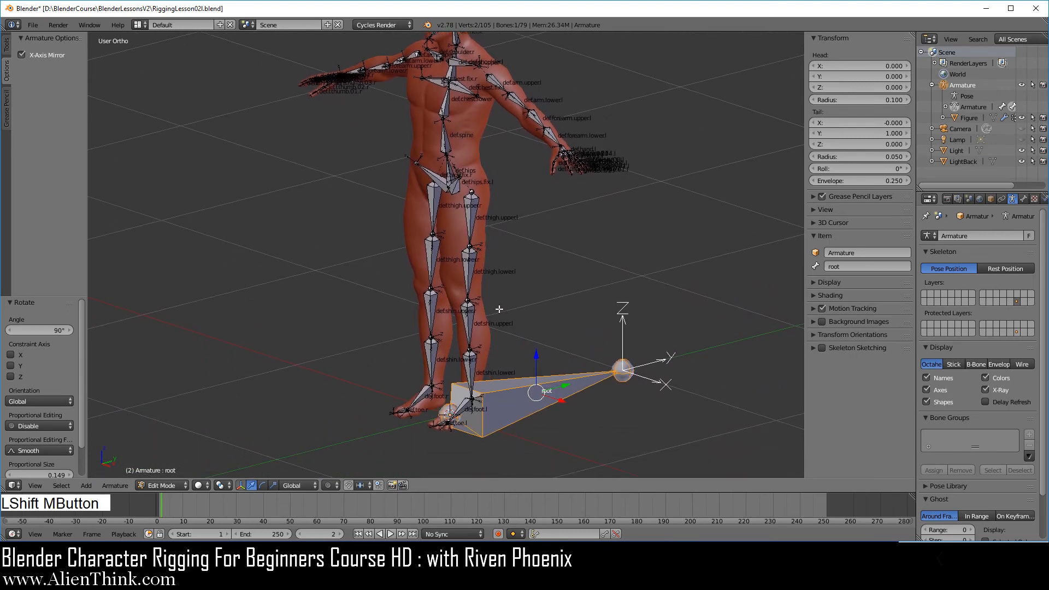
{"action": "scroll", "coordinate": [526, 392], "scroll_direction": "up", "scroll_amount": 1}
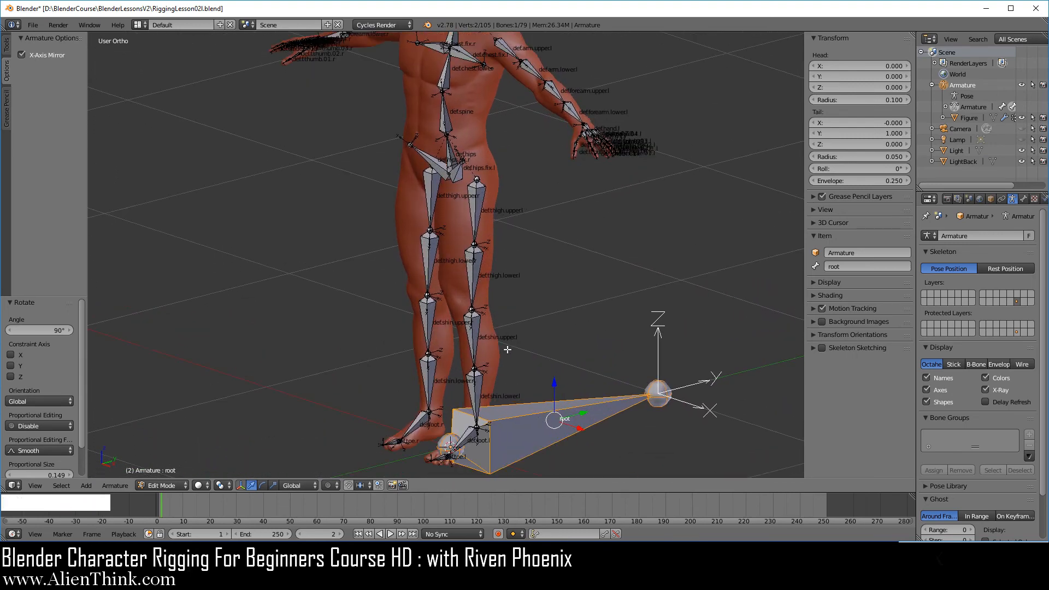
{"action": "right_click", "coordinate": [449, 156]}
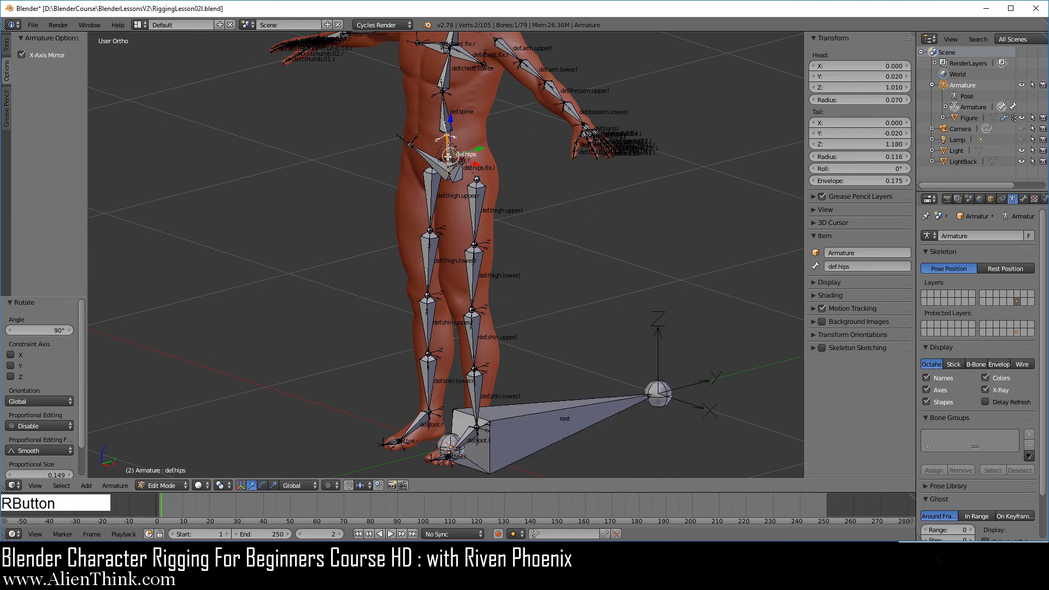
{"action": "right_click", "coordinate": [567, 417], "text": "shift"}
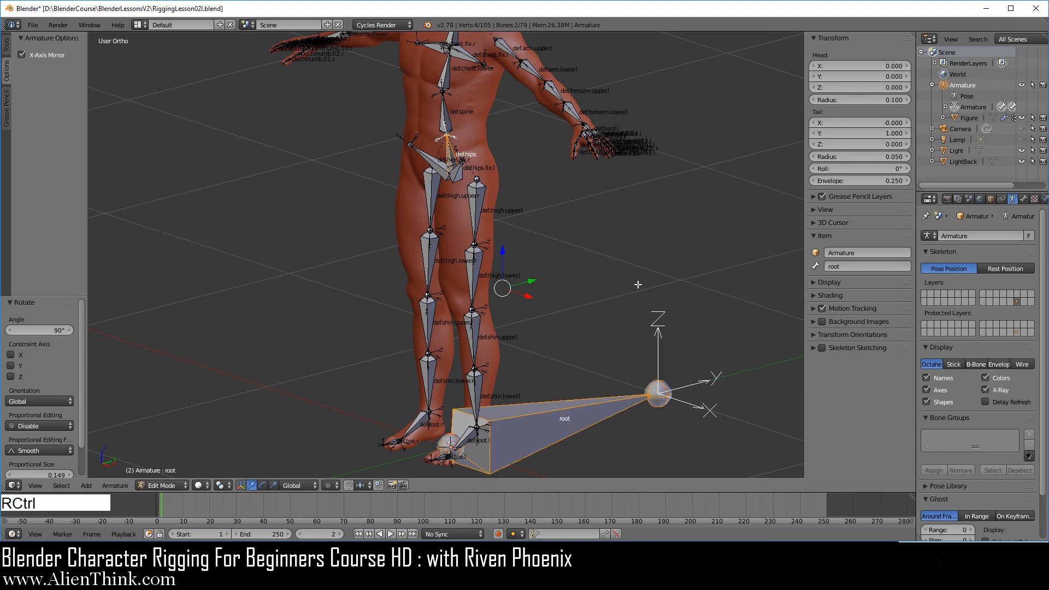
{"action": "key", "text": "ctrl+p"}
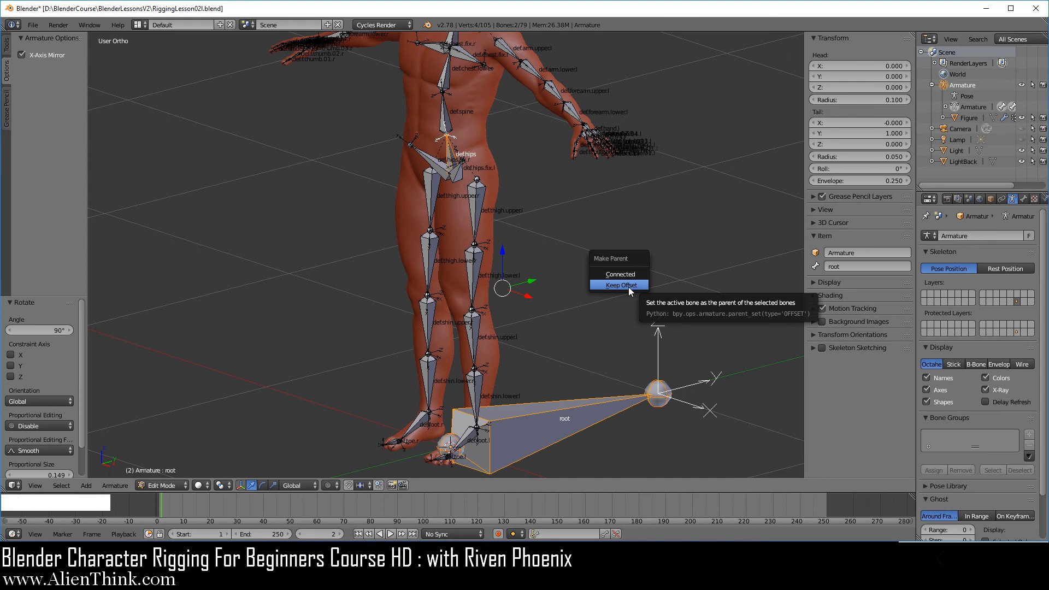
{"action": "left_click", "coordinate": [625, 285]}
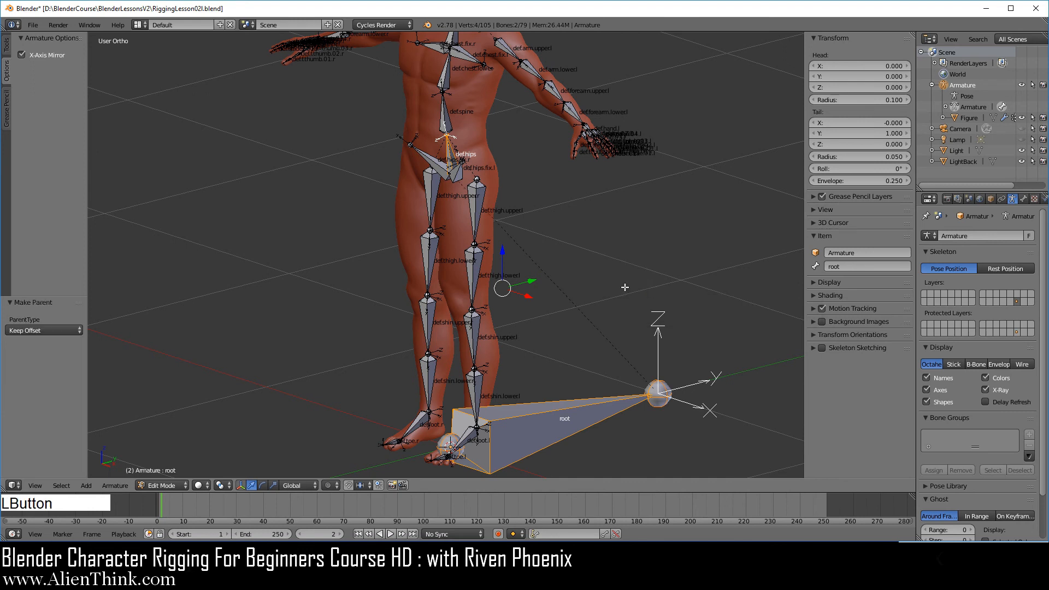
Enter Pose Mode, select the root bone and try a free trackball rotation on it.
{"action": "left_click", "coordinate": [163, 485]}
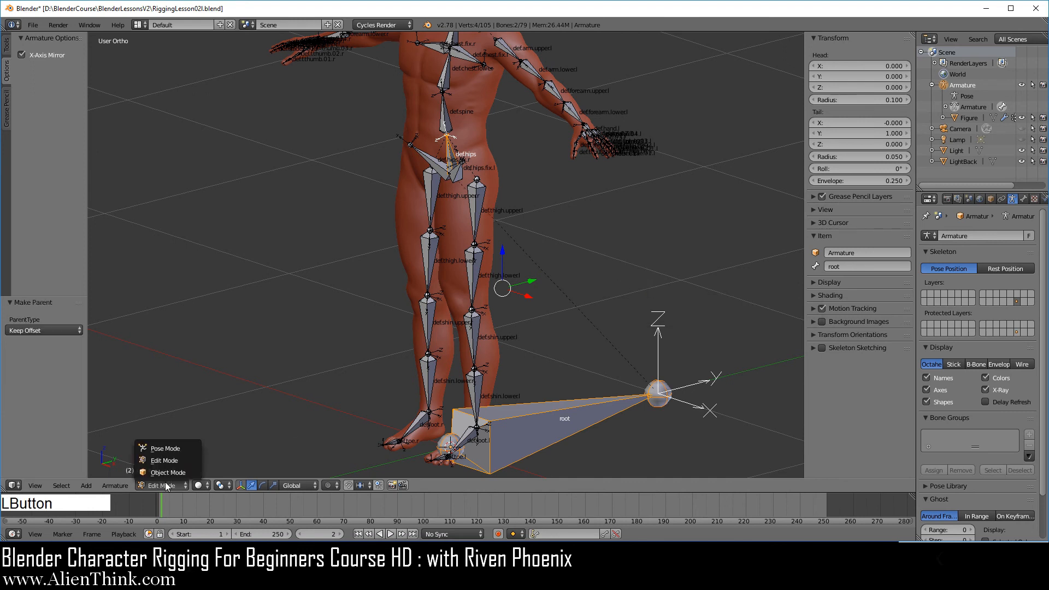
{"action": "left_click", "coordinate": [175, 450]}
{"action": "right_click", "coordinate": [573, 418]}
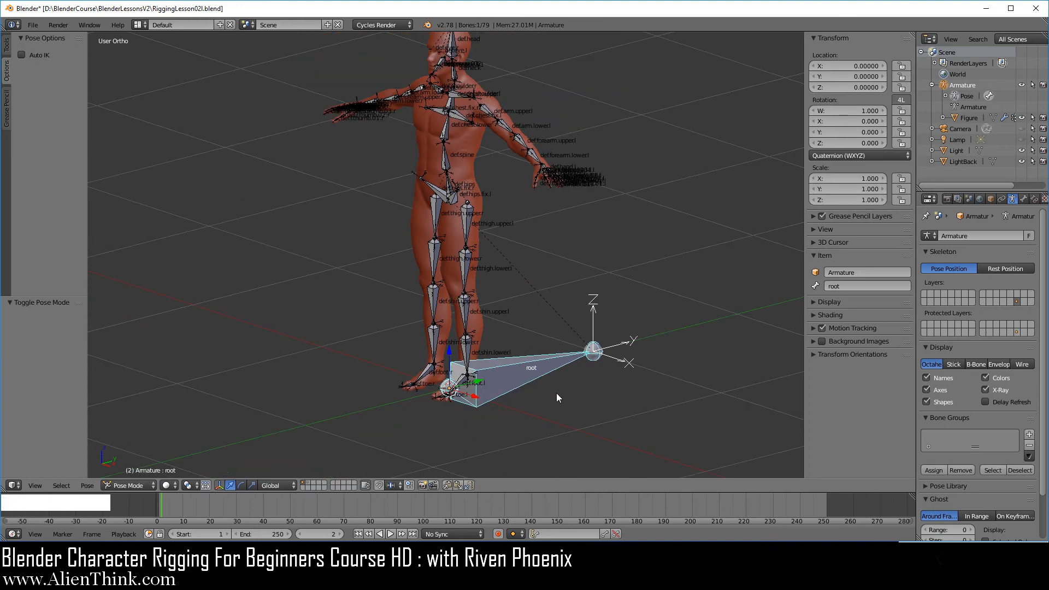
{"action": "key", "text": "r"}
{"action": "key", "text": "r"}
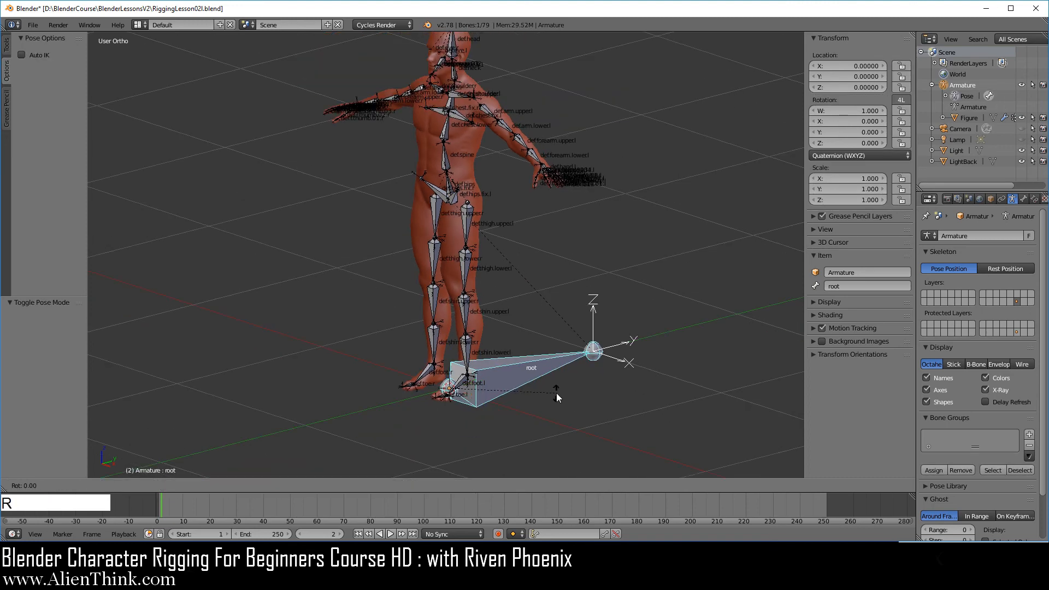
{"action": "right_click", "coordinate": [522, 384]}
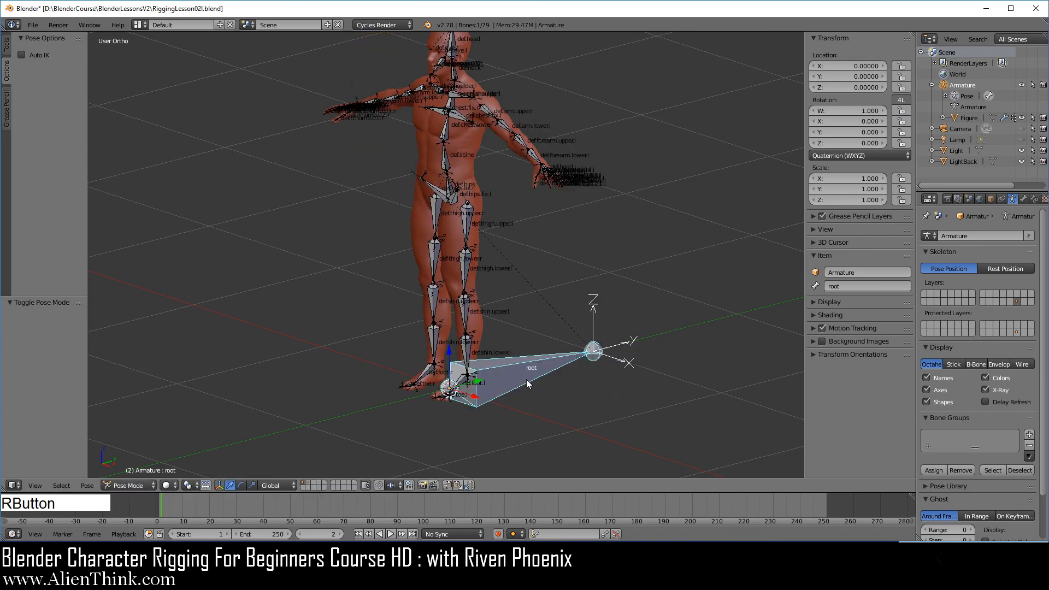
Try scaling and then moving the root bone, cancelling each transform.
{"action": "key", "text": "s"}
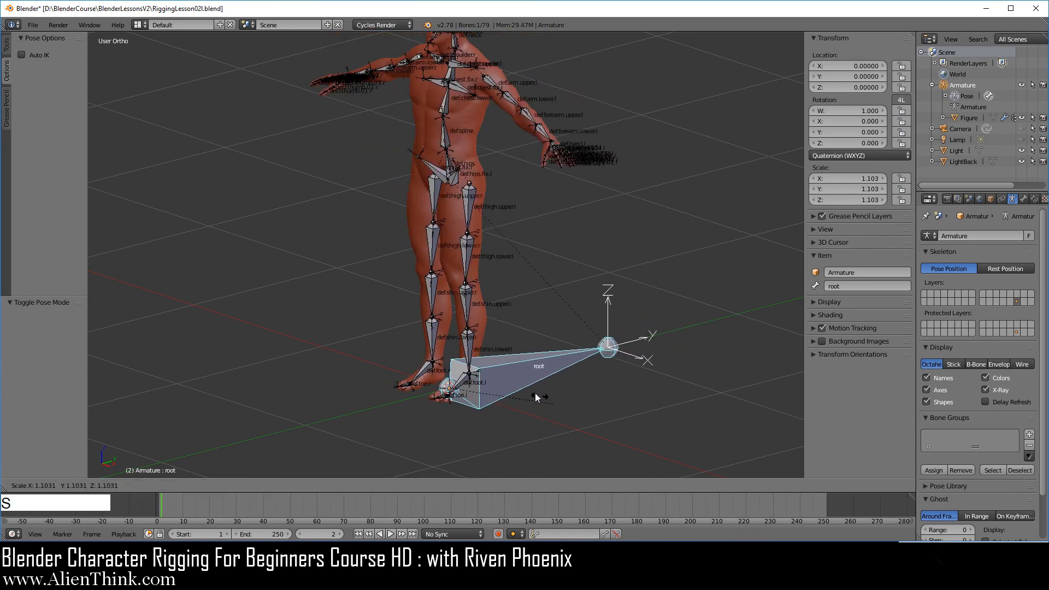
{"action": "right_click", "coordinate": [521, 394]}
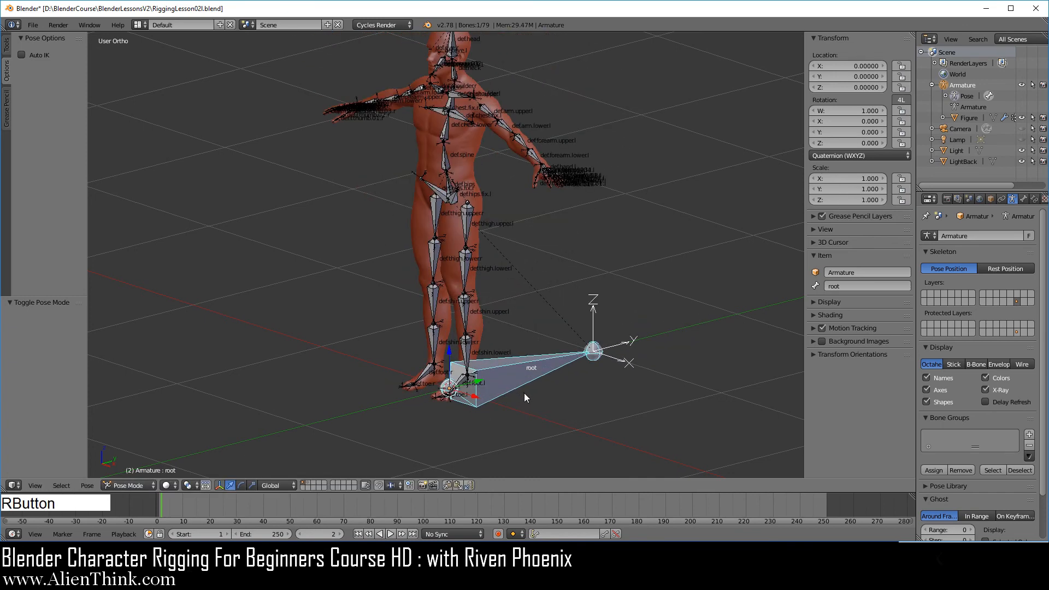
{"action": "key", "text": "g"}
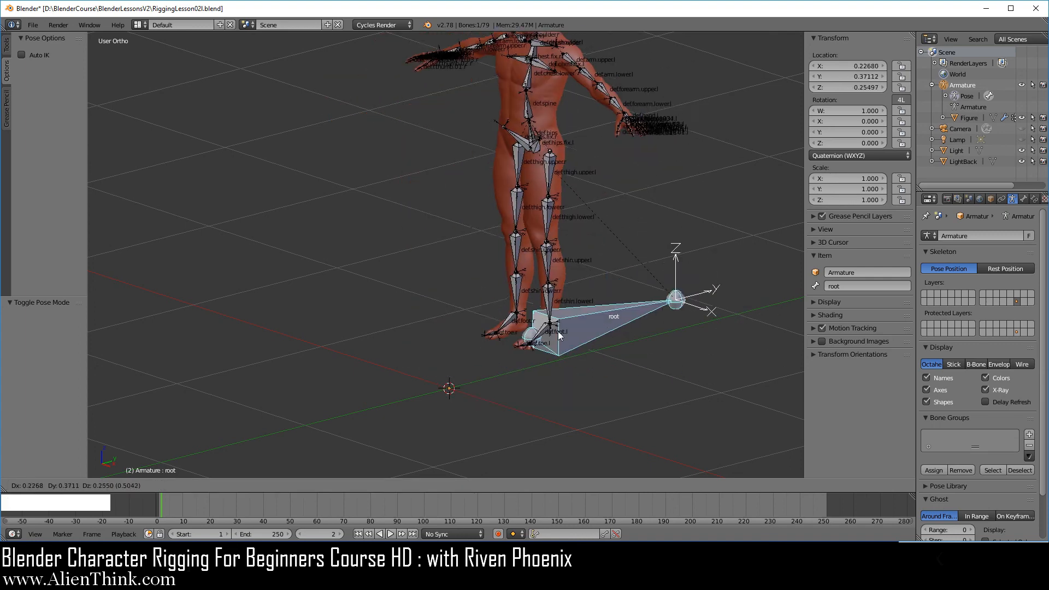
{"action": "right_click", "coordinate": [559, 330]}
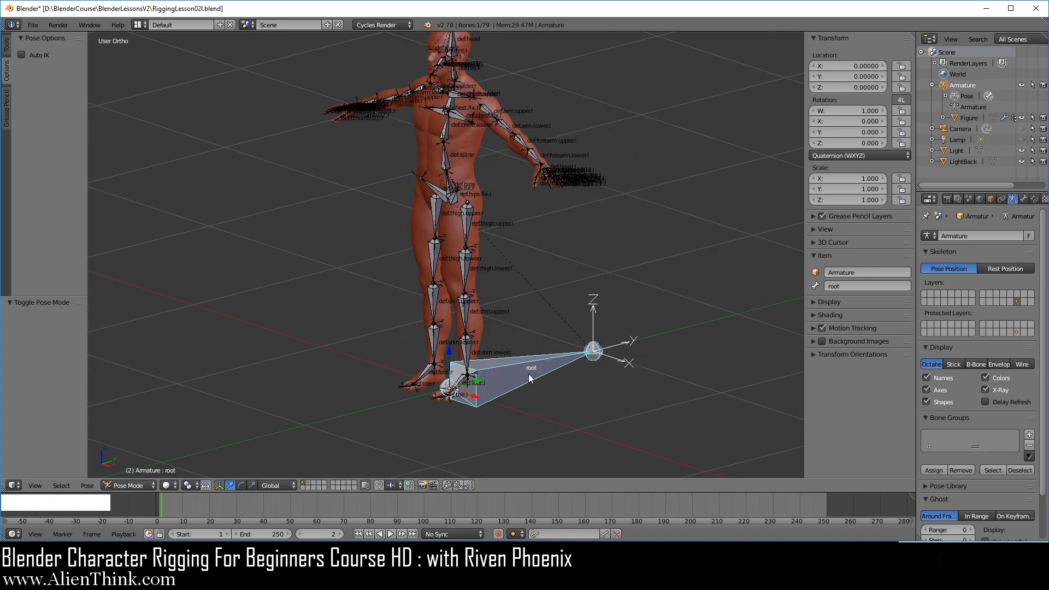
Return to Edit Mode and frame the whole character in front view.
{"action": "scroll", "coordinate": [529, 377], "scroll_direction": "up", "scroll_amount": 1}
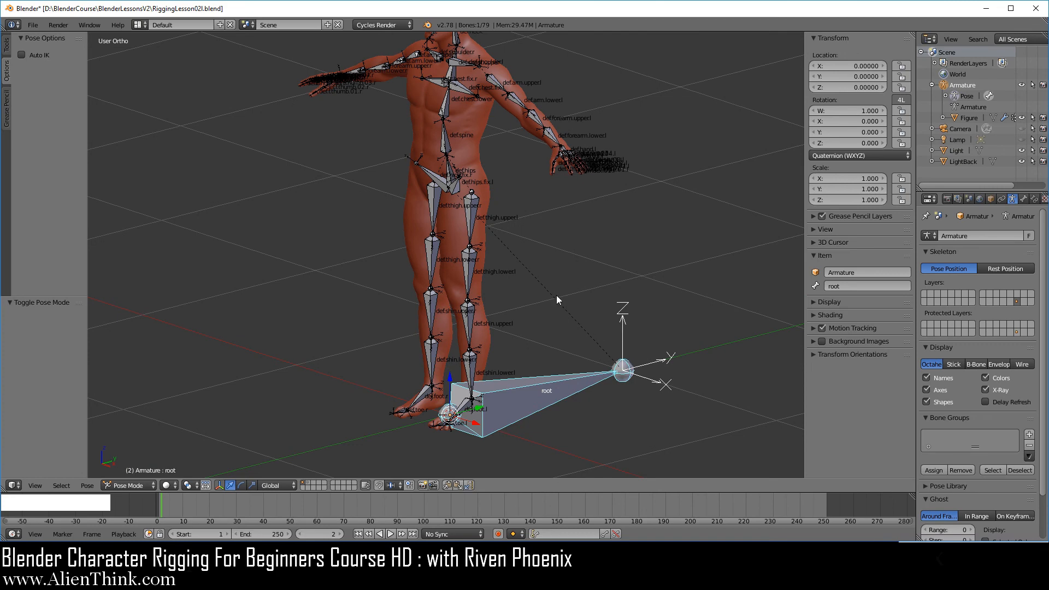
{"action": "left_click", "coordinate": [138, 486]}
{"action": "left_click", "coordinate": [139, 463]}
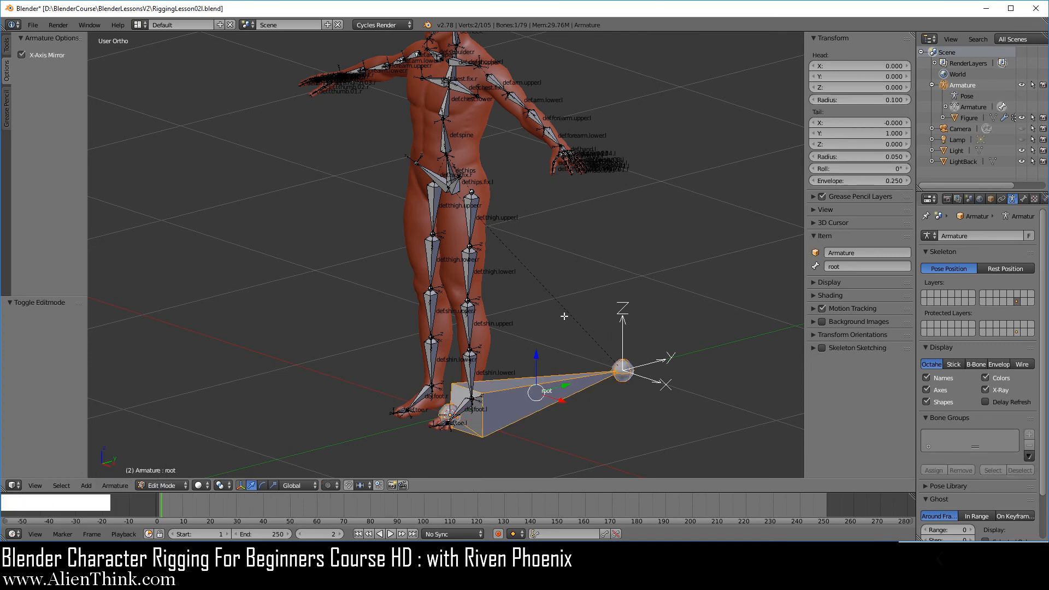
{"action": "key", "text": "KP_1"}
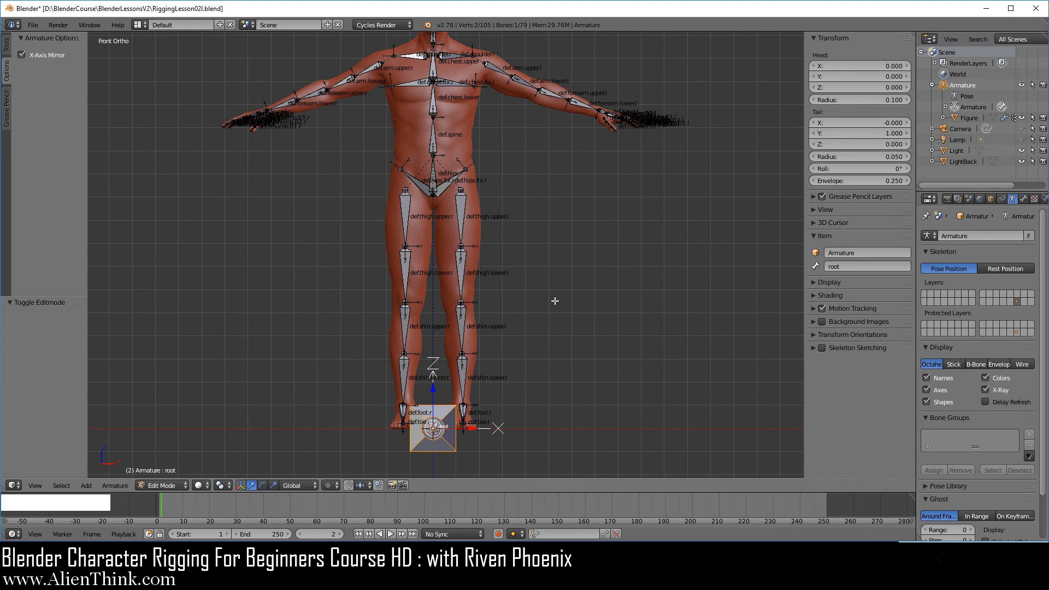
{"action": "key", "text": "shift+c"}
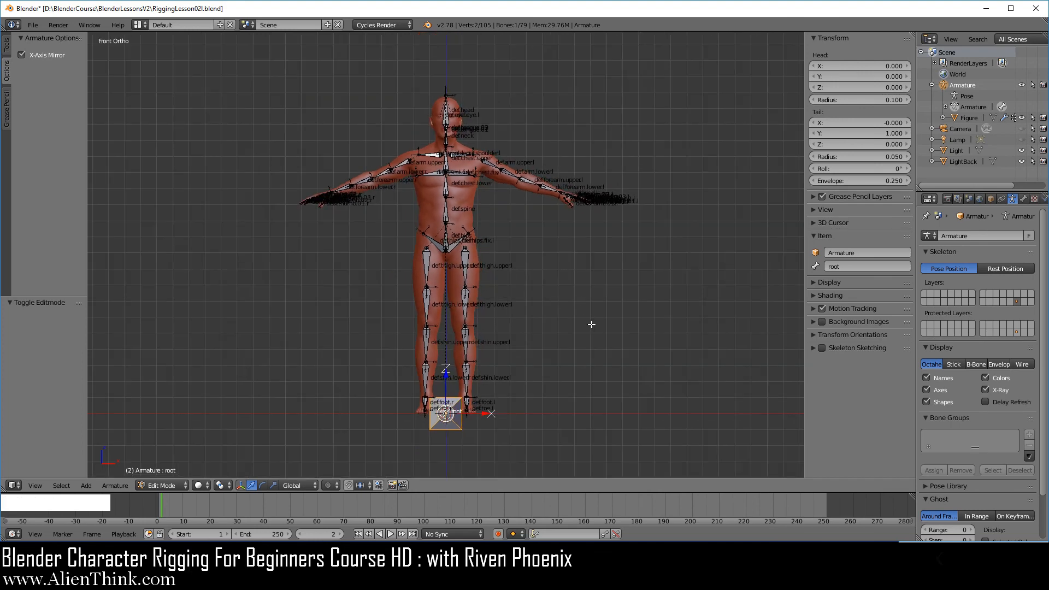
{"action": "middle_click_drag", "start_coordinate": [590, 324], "coordinate": [590, 287], "text": "ctrl"}
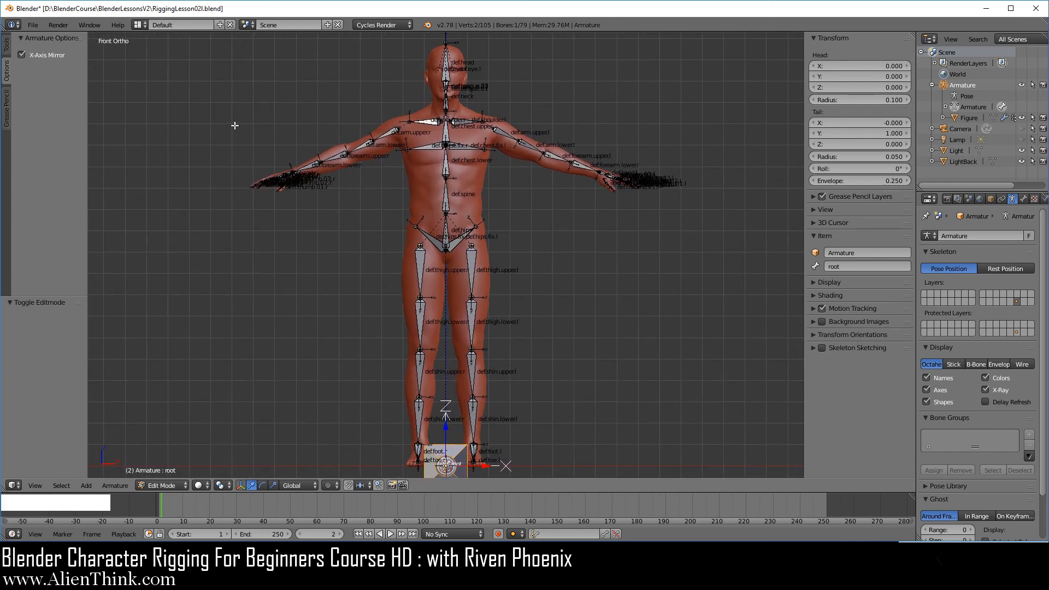
Save the file as RiggingLesson03a.blend in the BlenderLessonsV2 folder.
{"action": "left_click", "coordinate": [32, 24]}
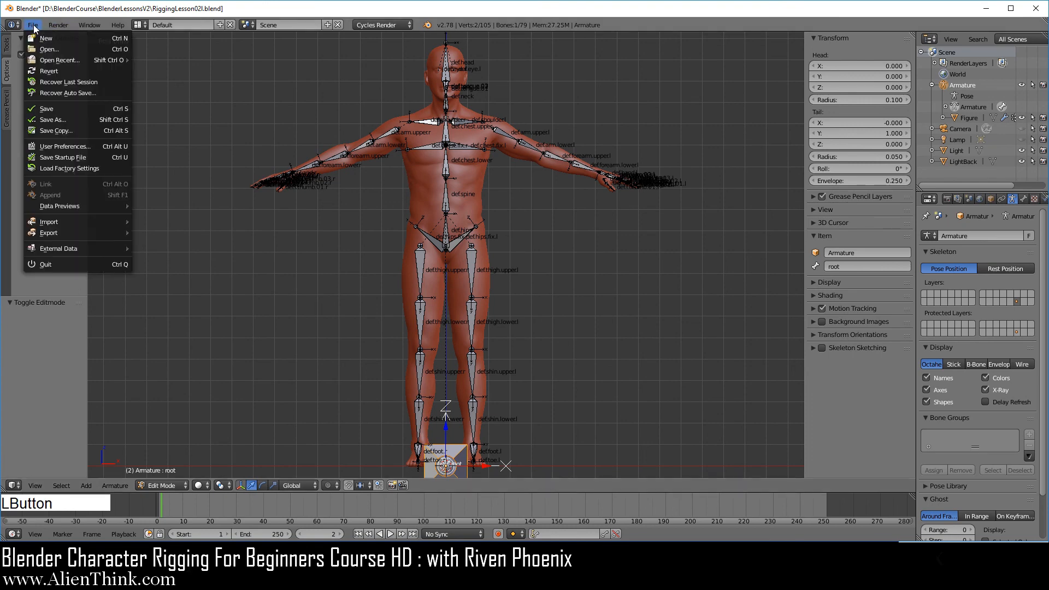
{"action": "left_click", "coordinate": [67, 120]}
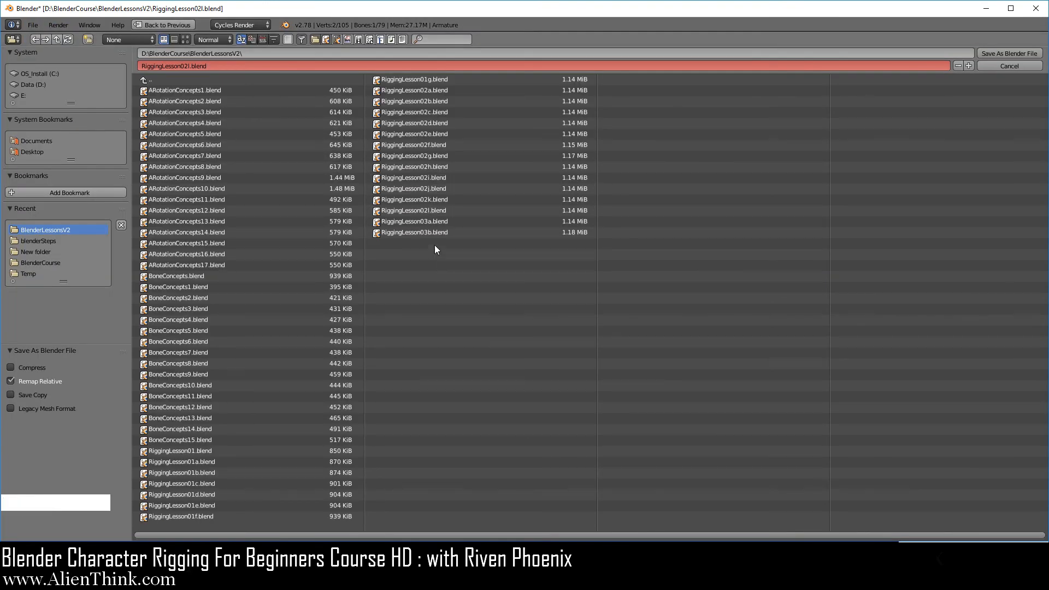
{"action": "left_click", "coordinate": [425, 221]}
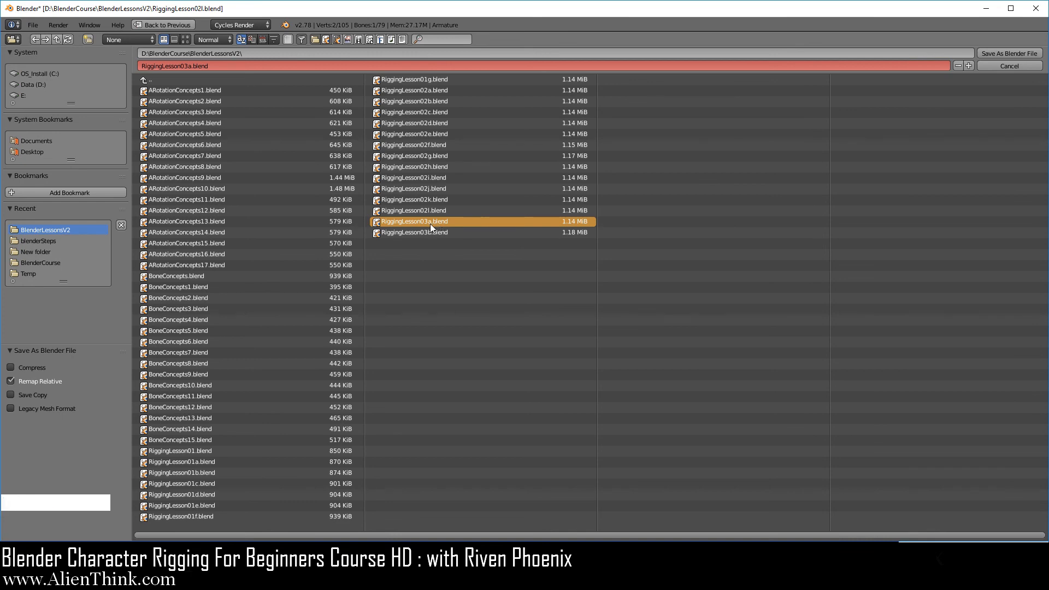
{"action": "left_click", "coordinate": [1021, 51]}
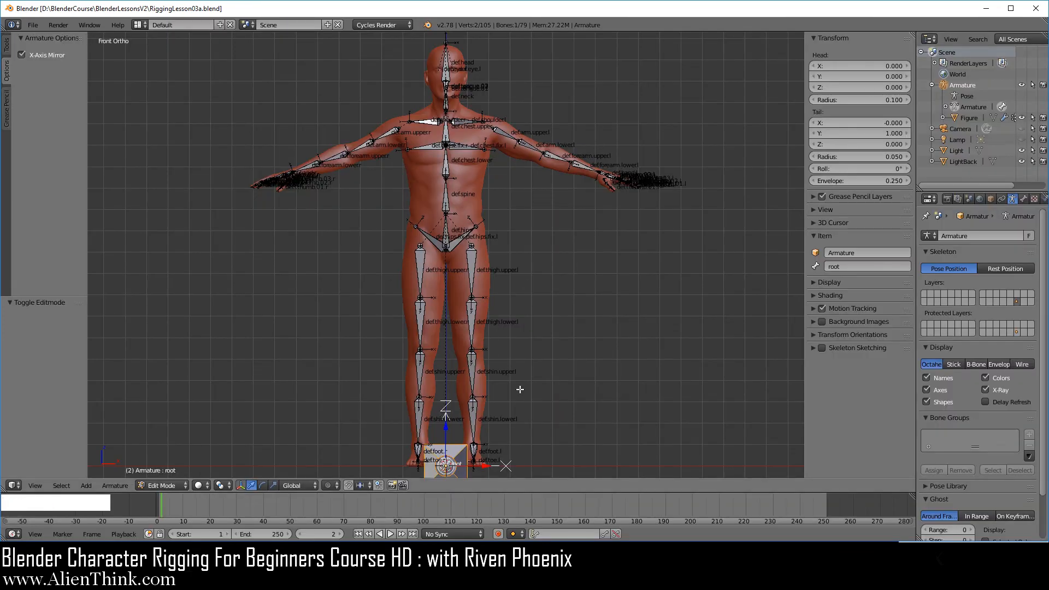